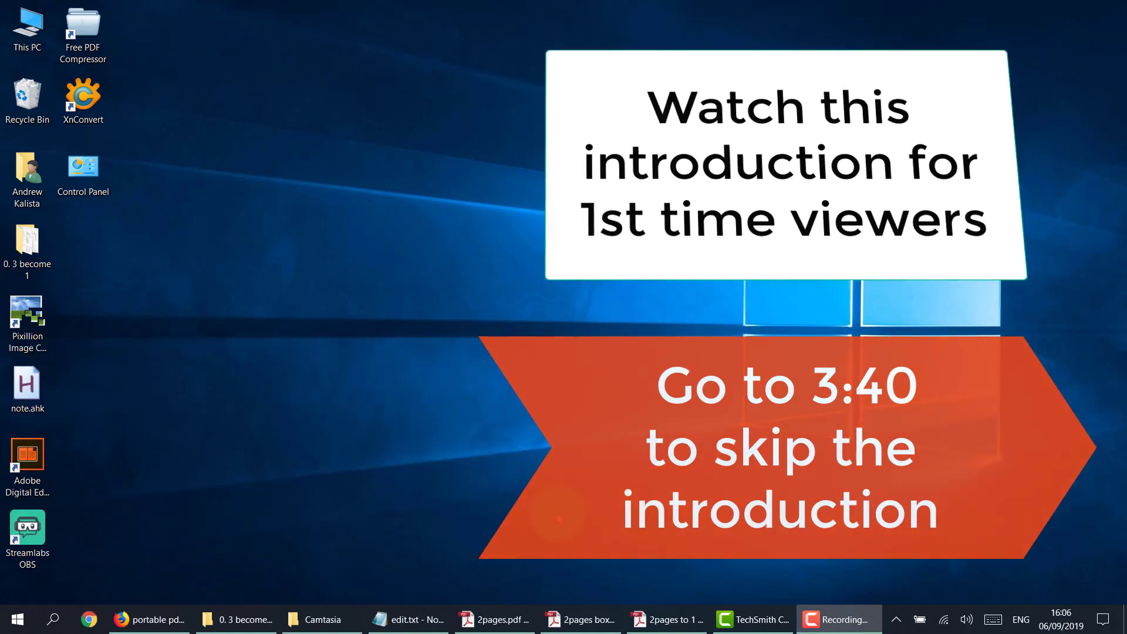
- Switch between 2pages.pdf, 2pages boxes.pdf and 2pages to 1 page.pdf in Acrobat to compare them
click(502, 620)
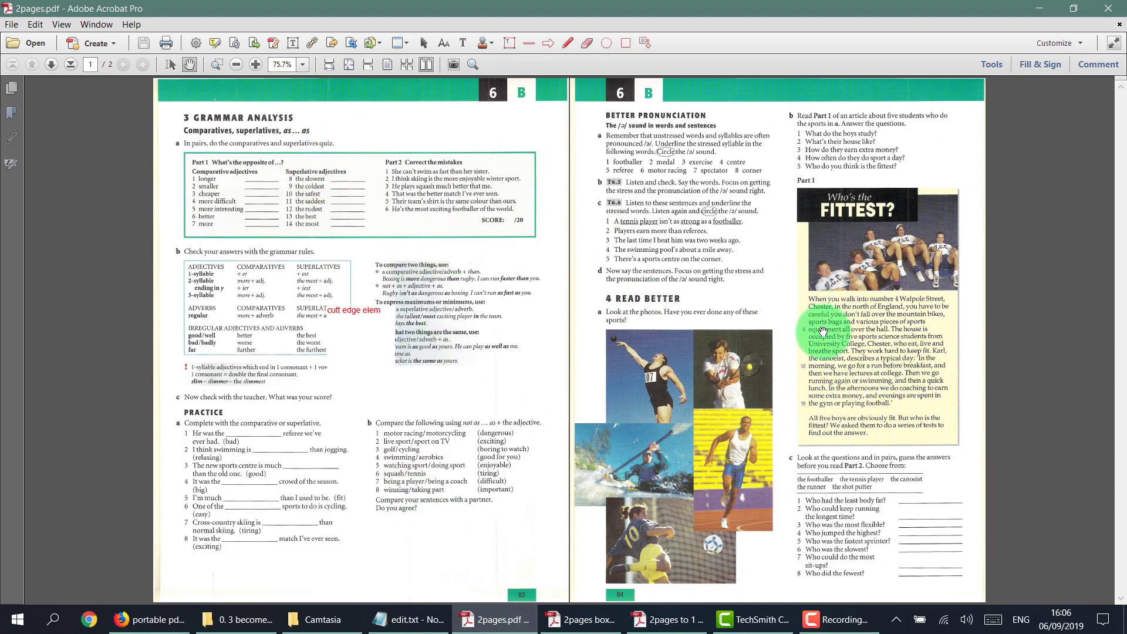
click(581, 620)
click(494, 184)
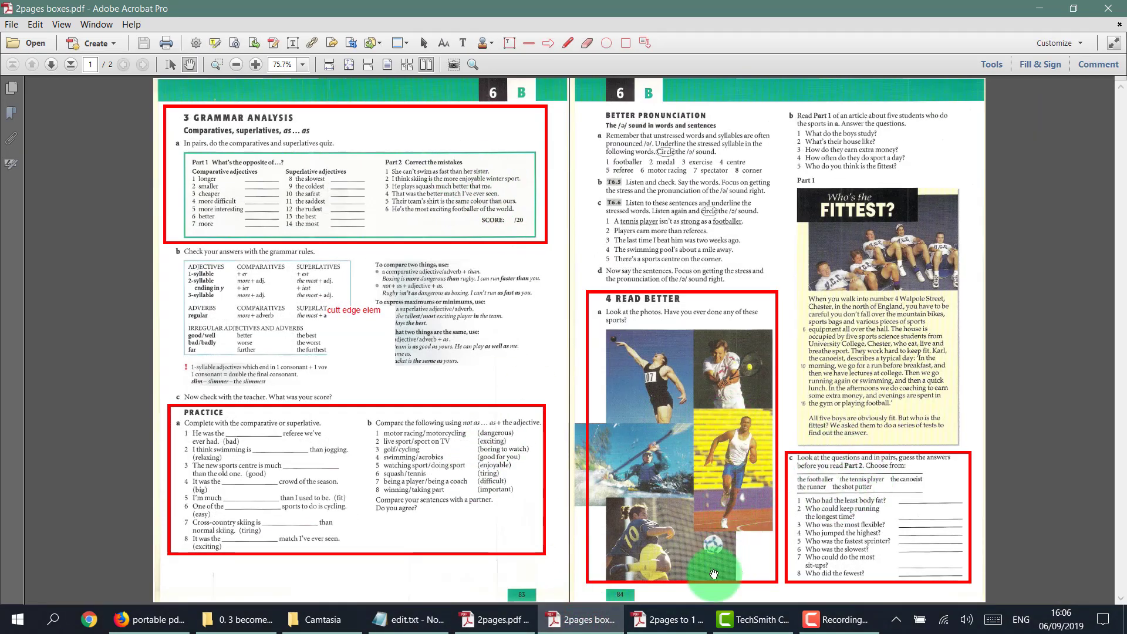
click(673, 621)
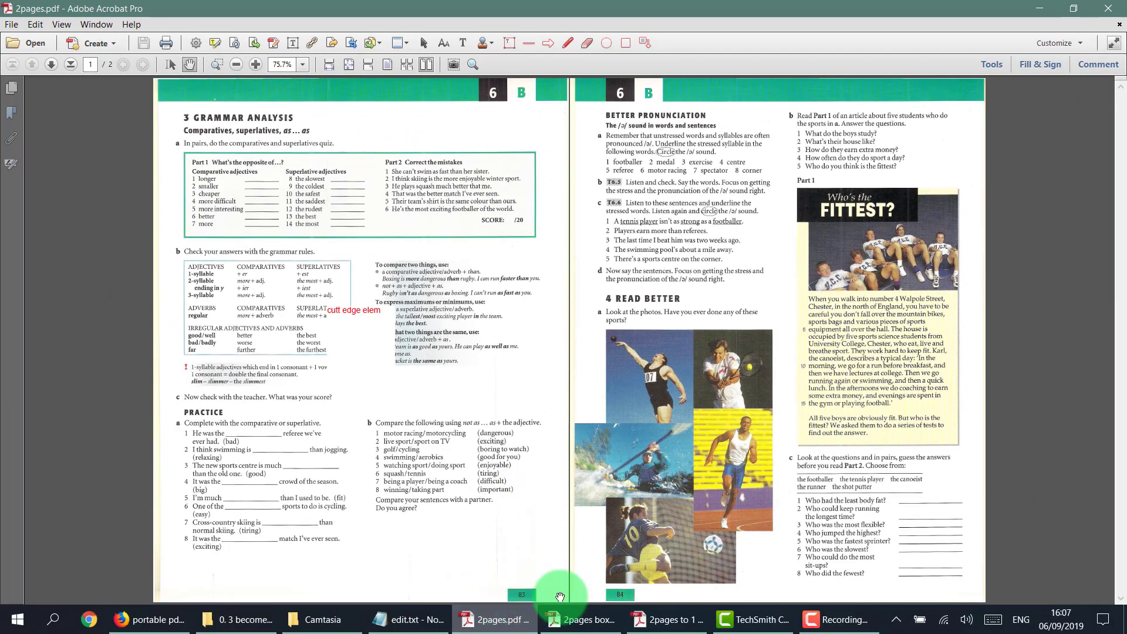
- Check the PDF-XChange Editor Portable page from the portable search results
click(142, 627)
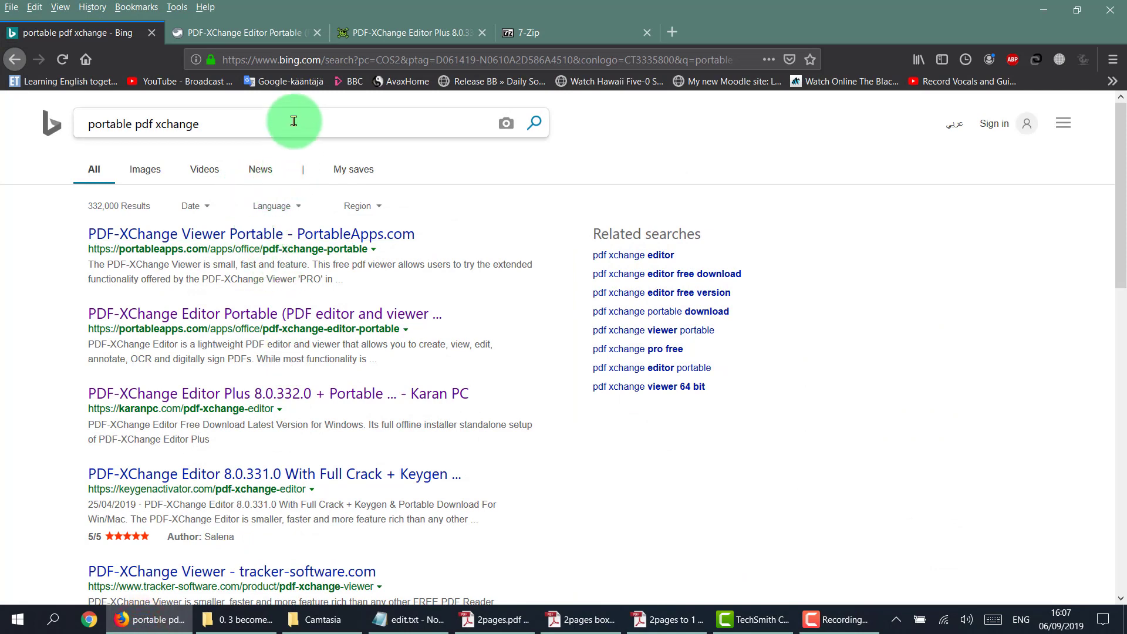
drag(237, 119, 56, 121)
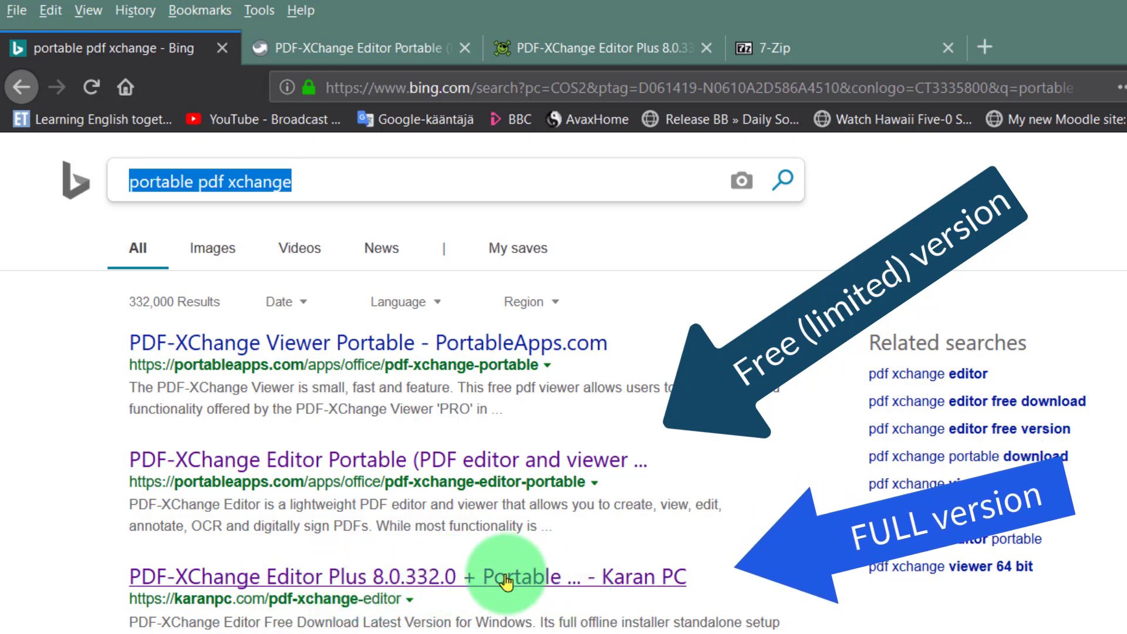
click(385, 49)
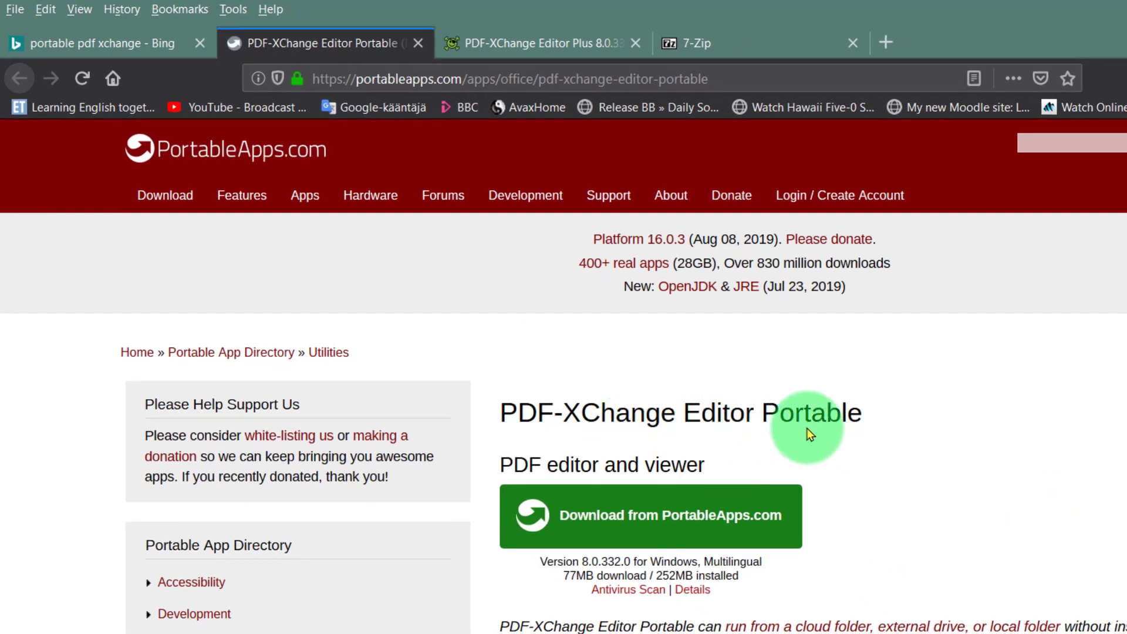
scroll(910, 428, down, 3)
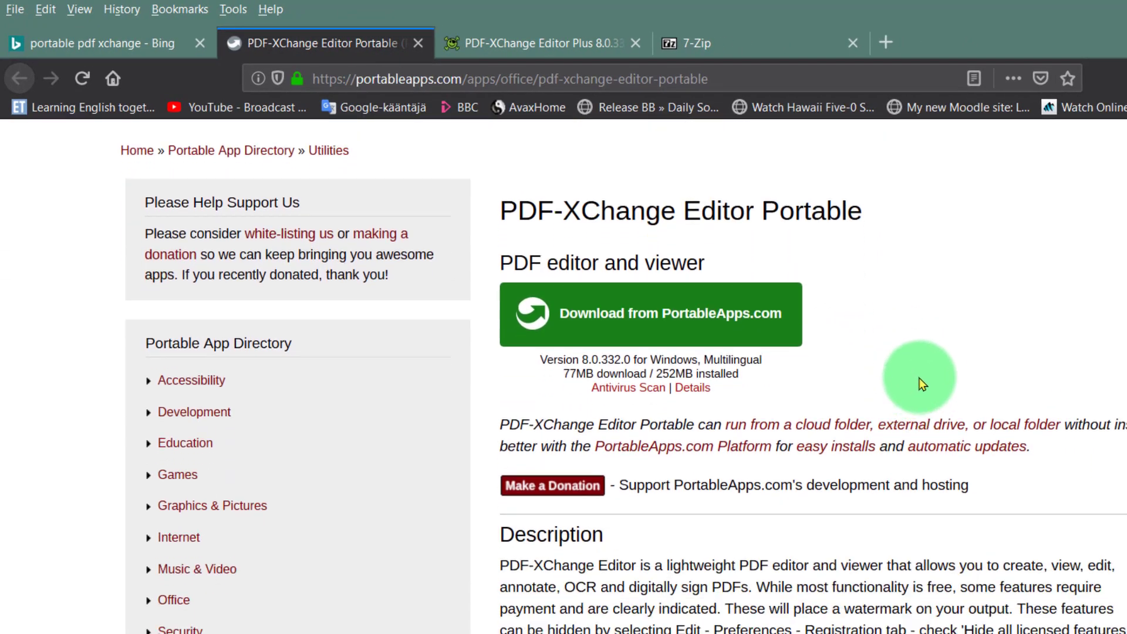
scroll(927, 366, up, 1)
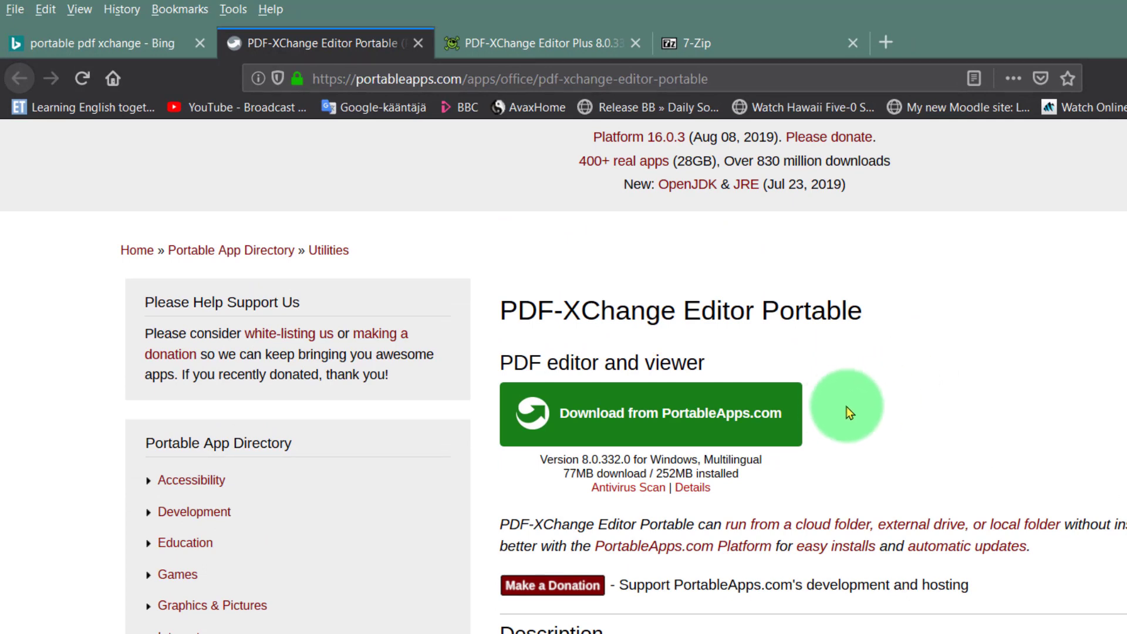
- Open the PDF-XChange Editor Plus download page and locate the Portable 64-bit entry
click(551, 41)
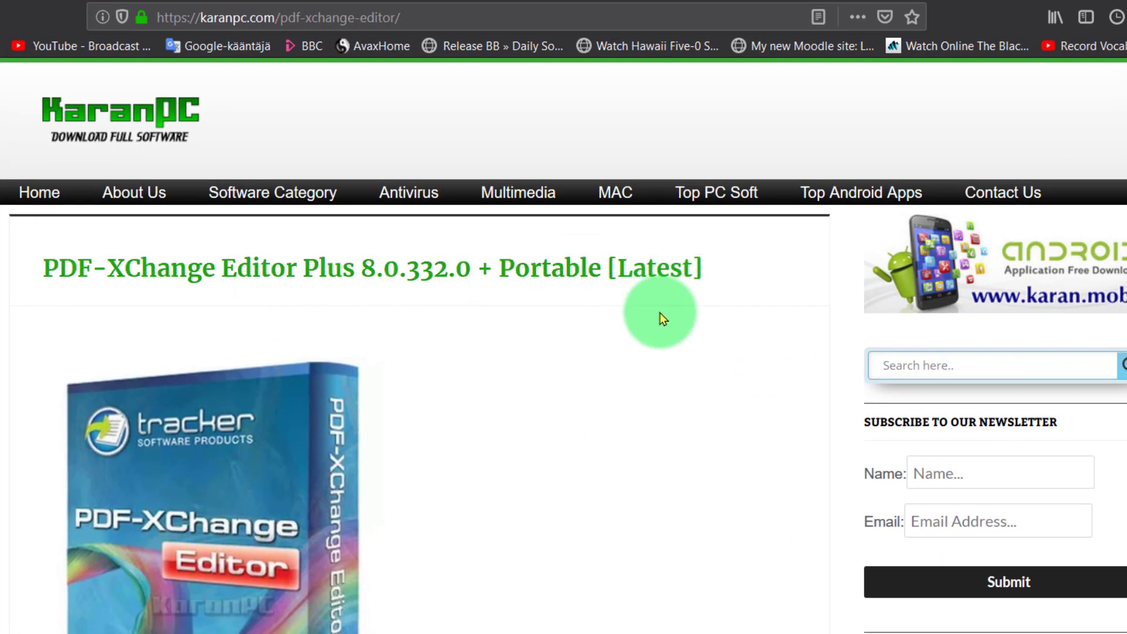
scroll(608, 378, down, 15)
scroll(607, 378, down, 20)
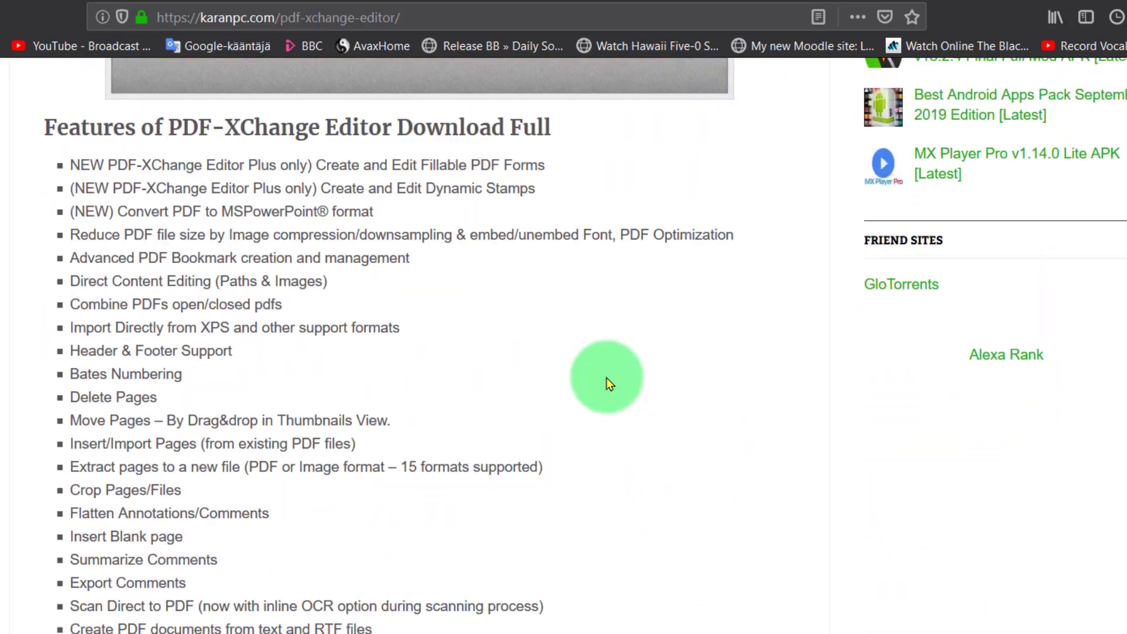
scroll(596, 393, down, 2)
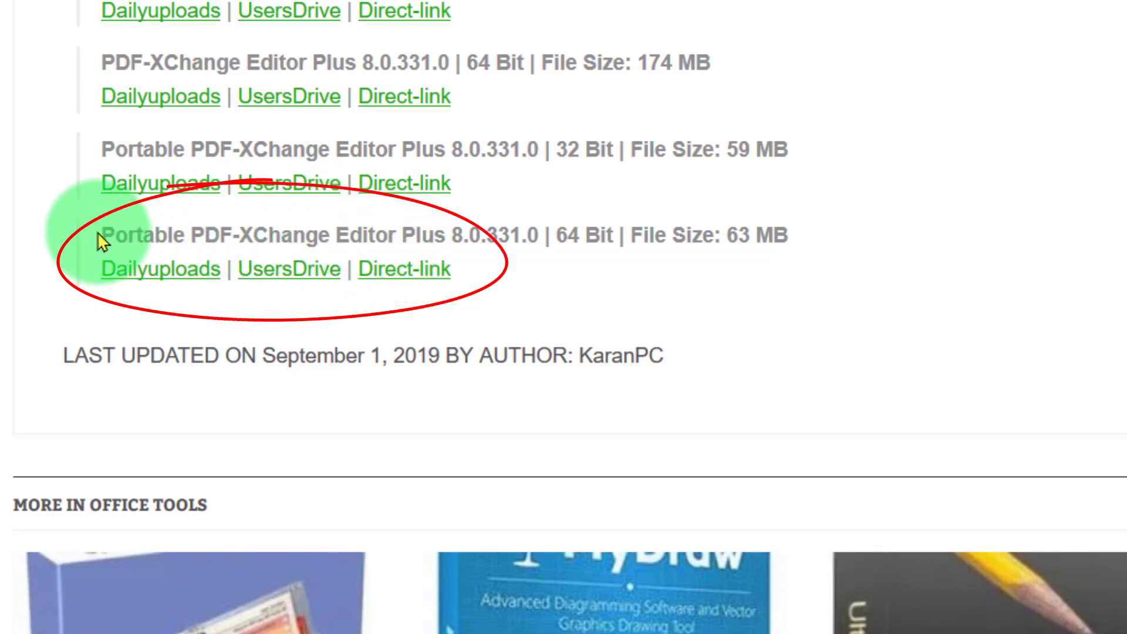
drag(103, 236, 282, 235)
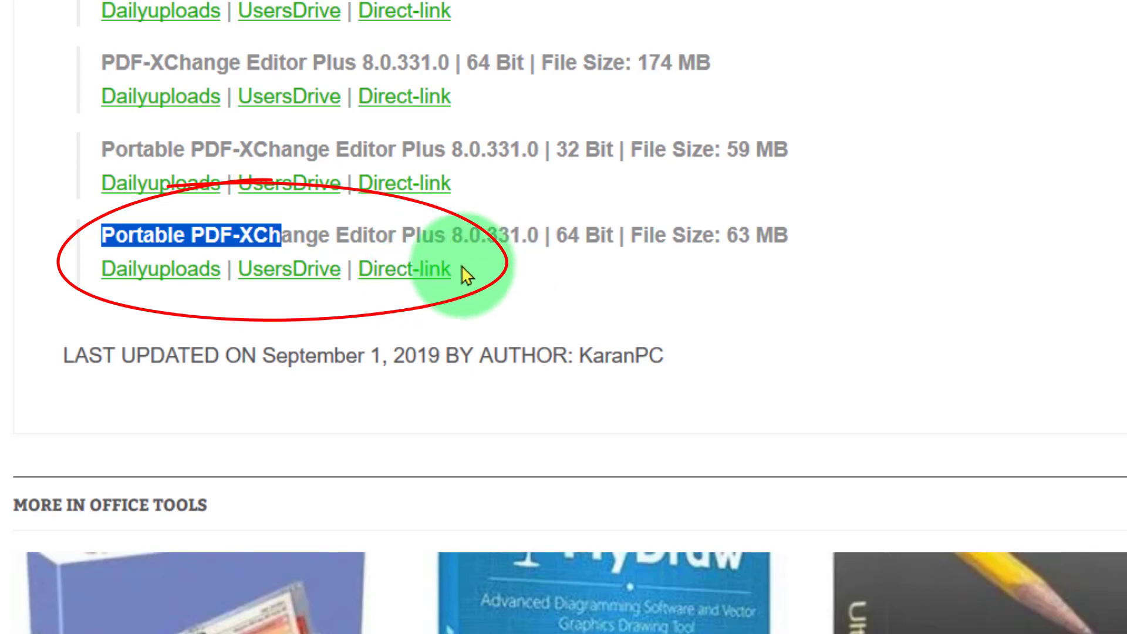
click(495, 276)
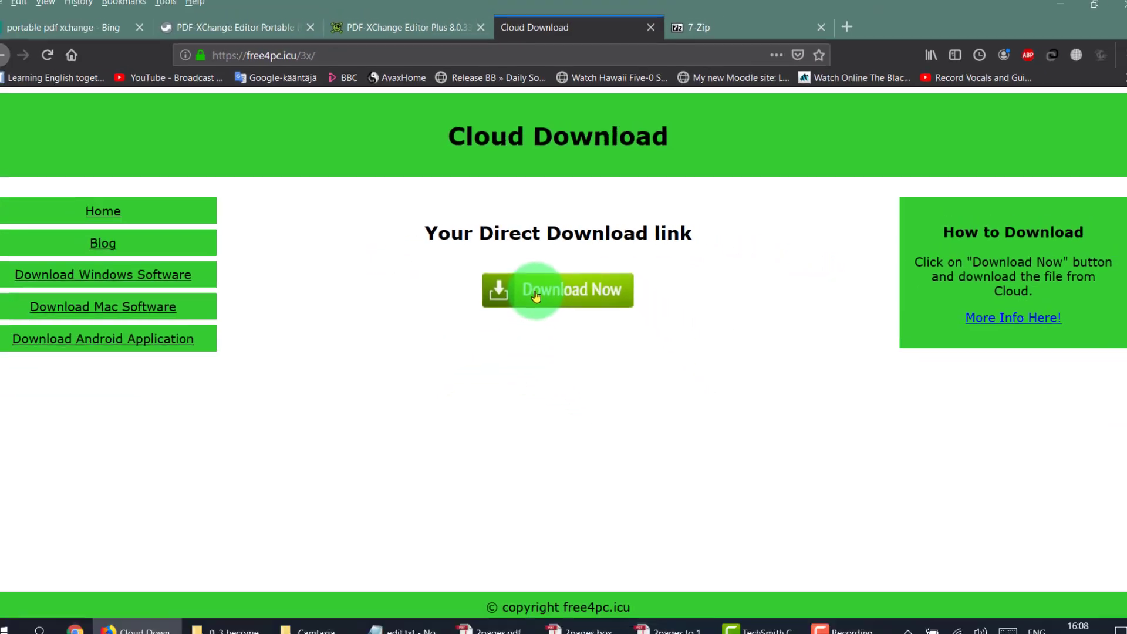
- Download and save the PDF-XChange Editor Plus portable archive, then open the Downloads library
click(536, 296)
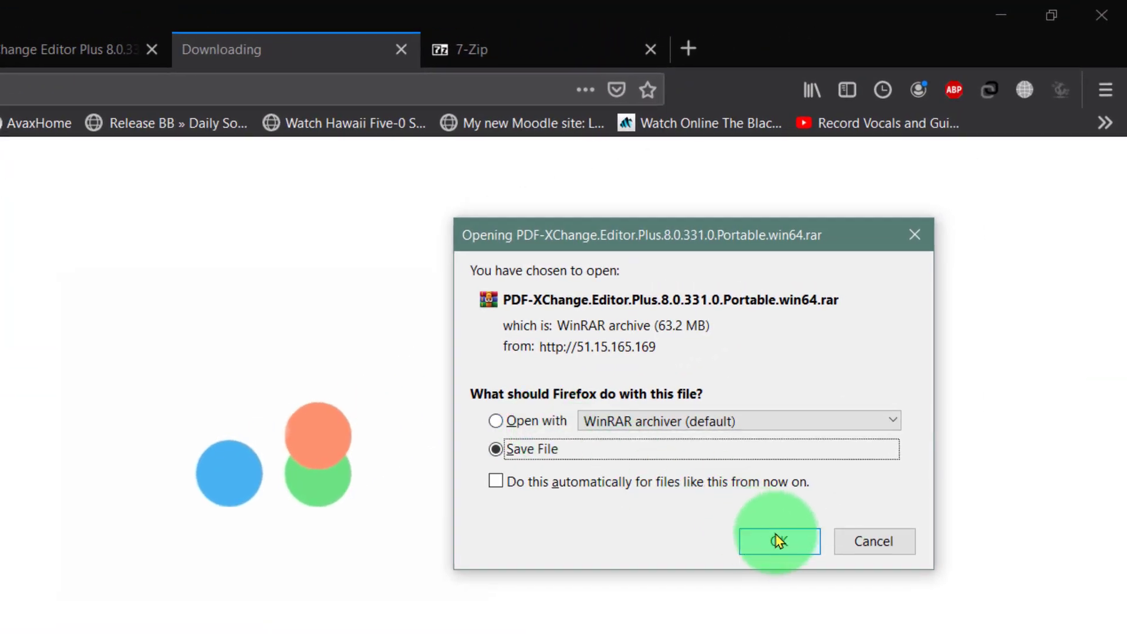
click(780, 541)
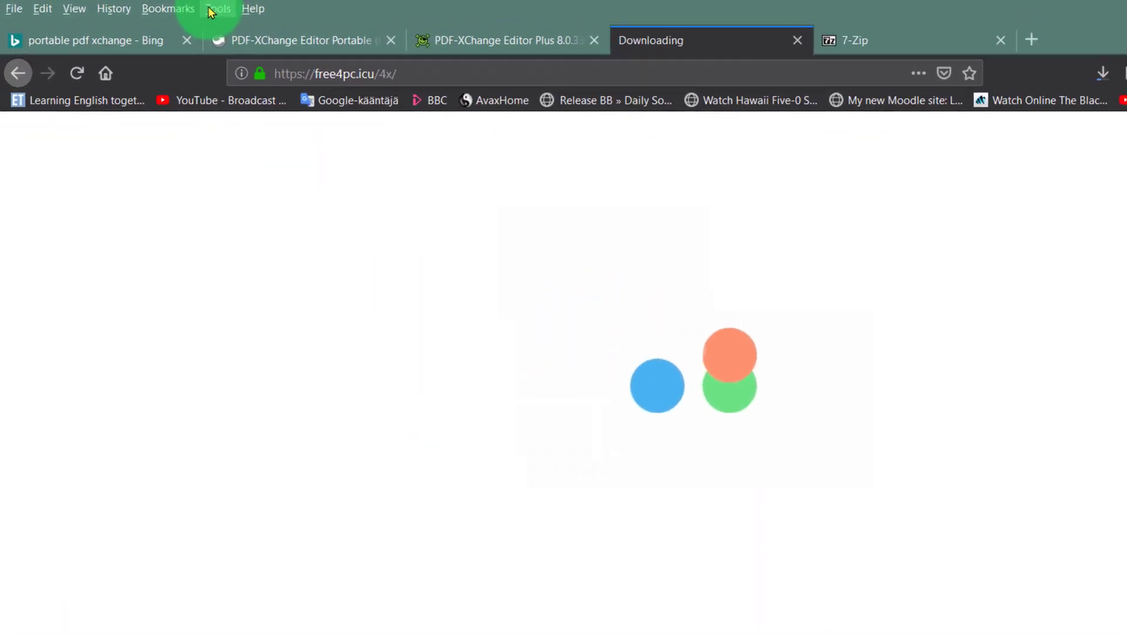
click(210, 9)
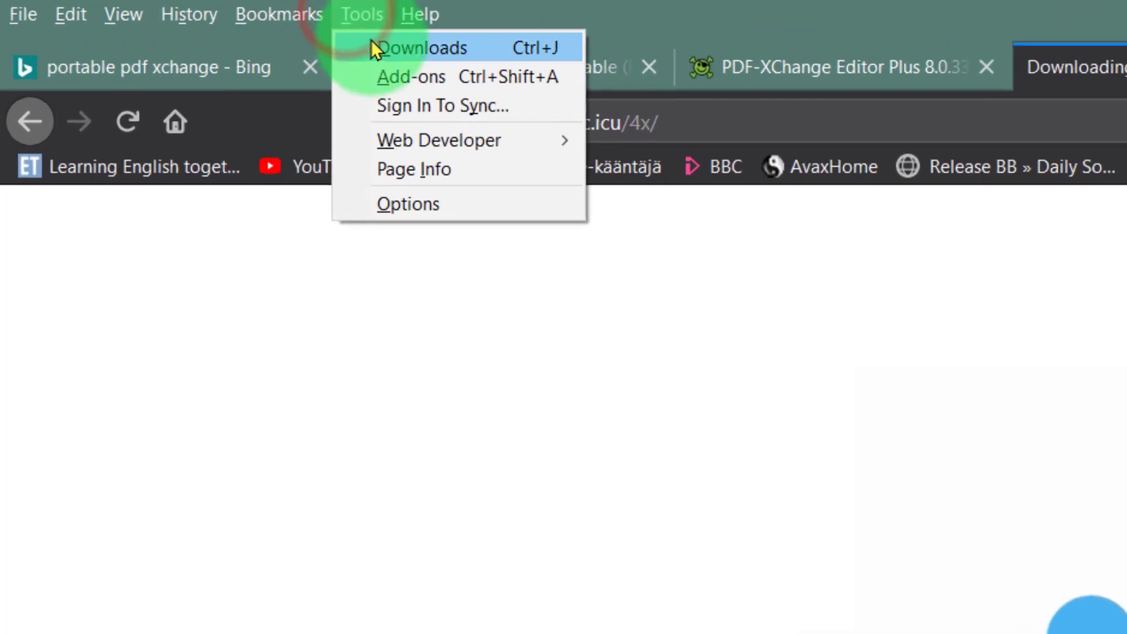
click(219, 27)
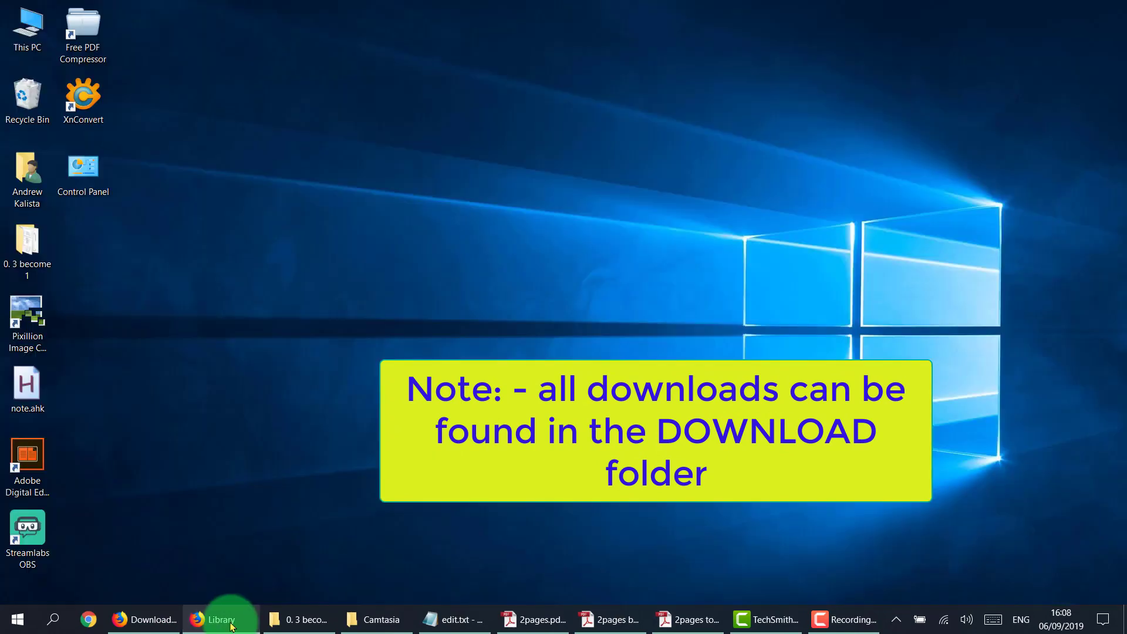
- Copy the archive to the desktop and start the 64-bit 7-Zip installer download
click(230, 625)
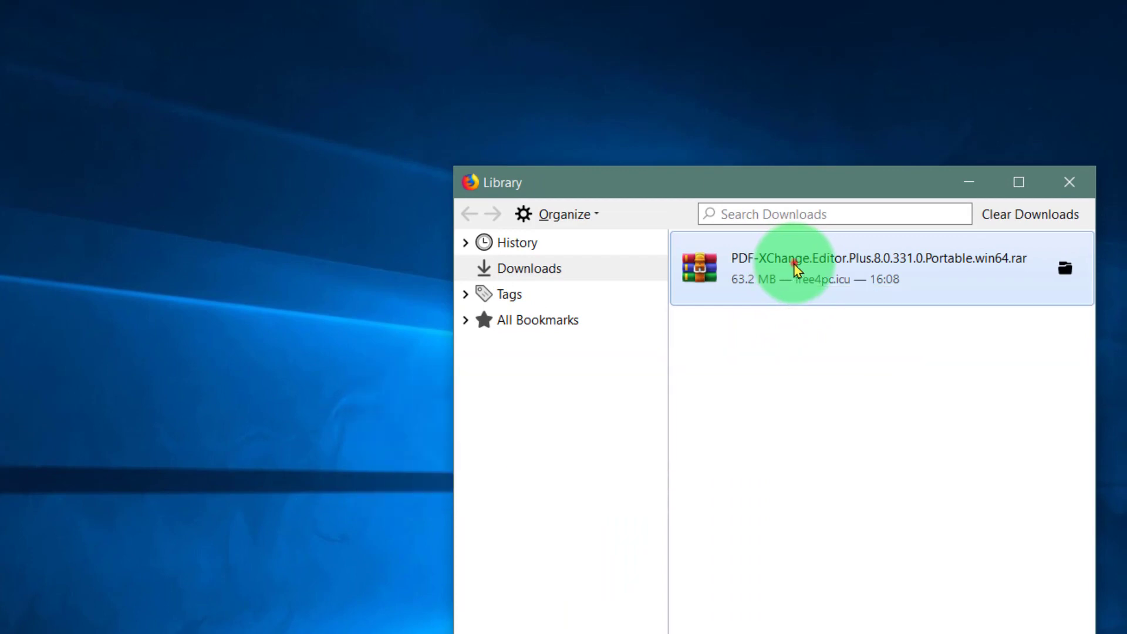
drag(795, 268, 29, 177)
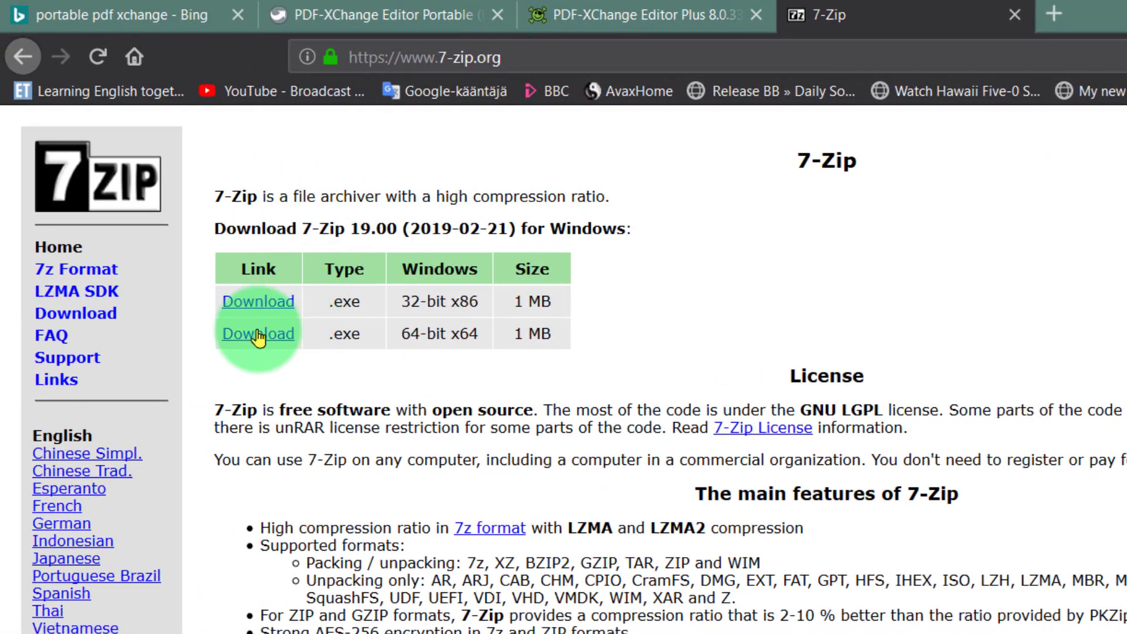
click(257, 335)
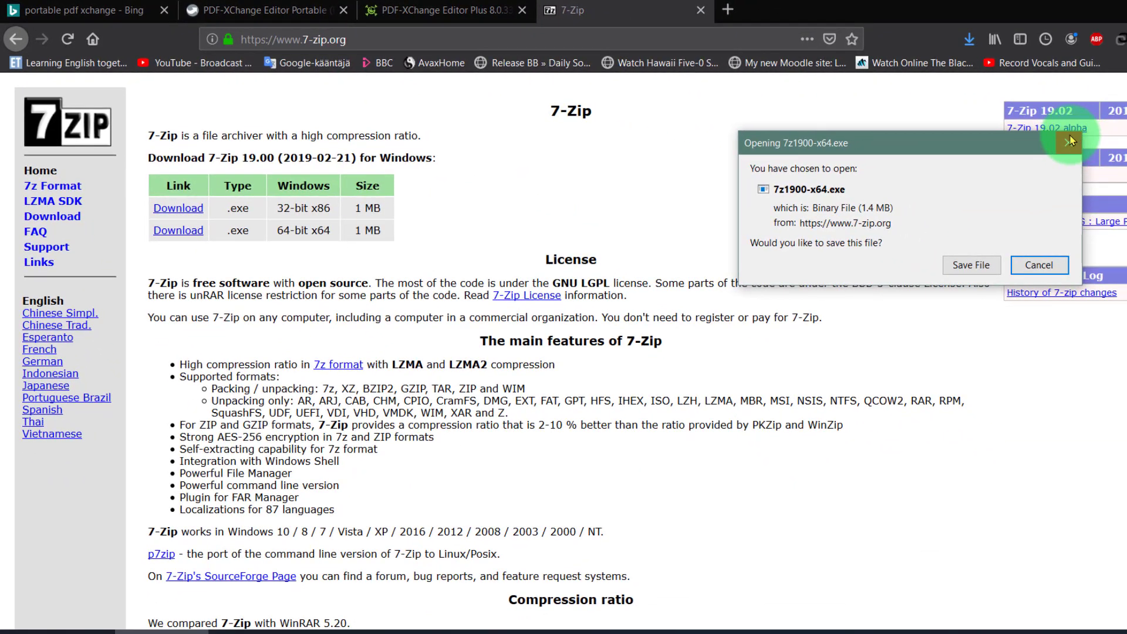
click(1070, 141)
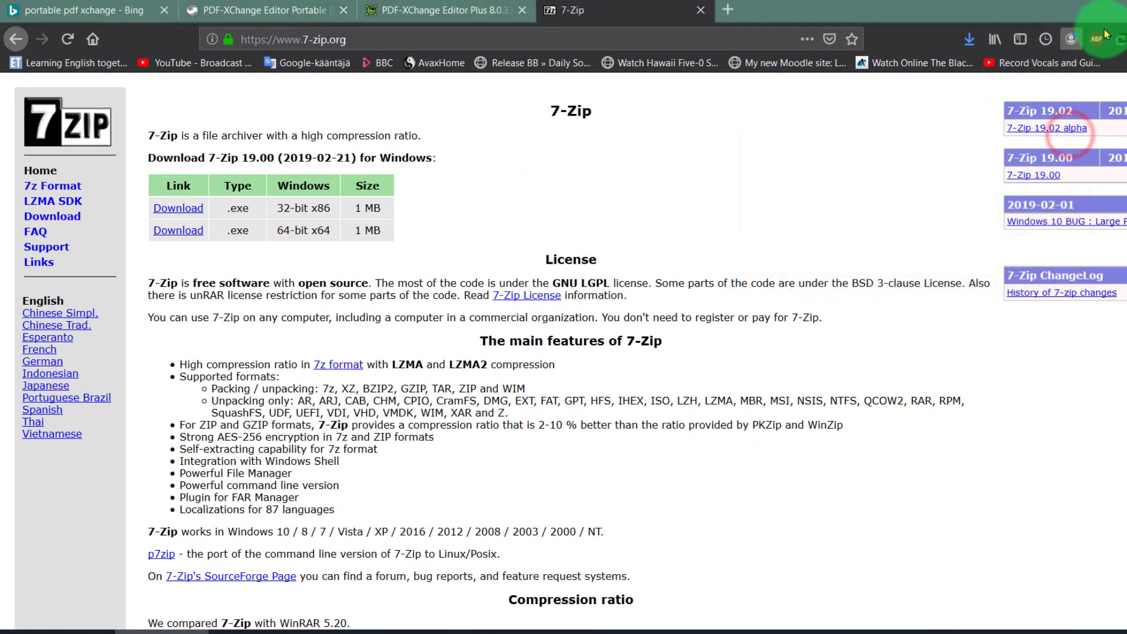
- Extract the PDF-XChange portable archive onto the desktop and move the extracted folder right
click(1115, 5)
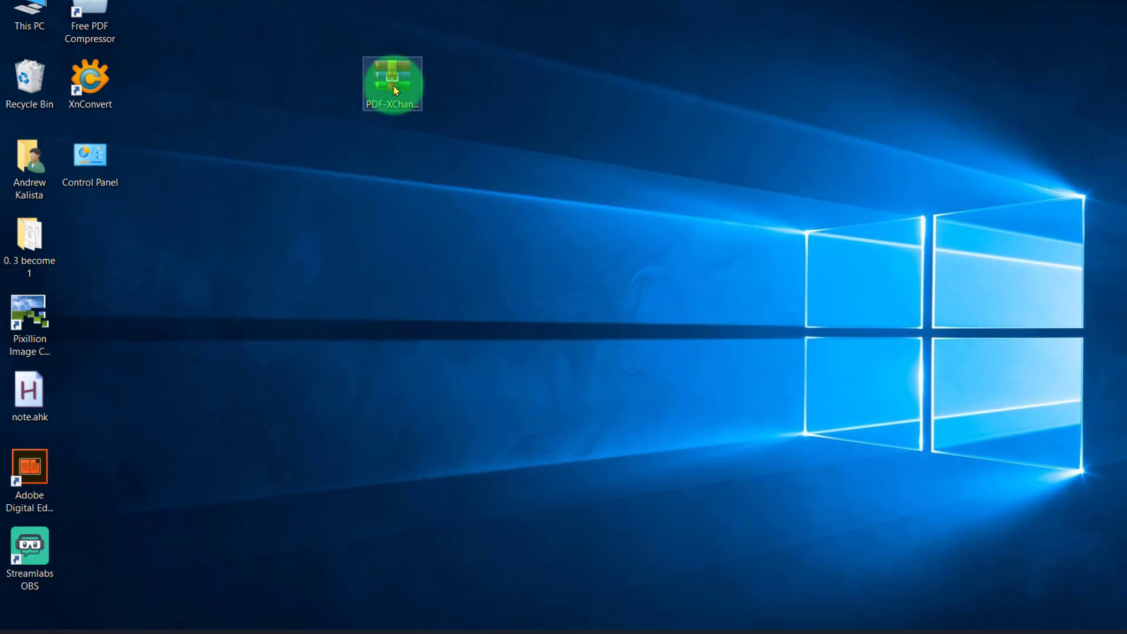
right_click(395, 90)
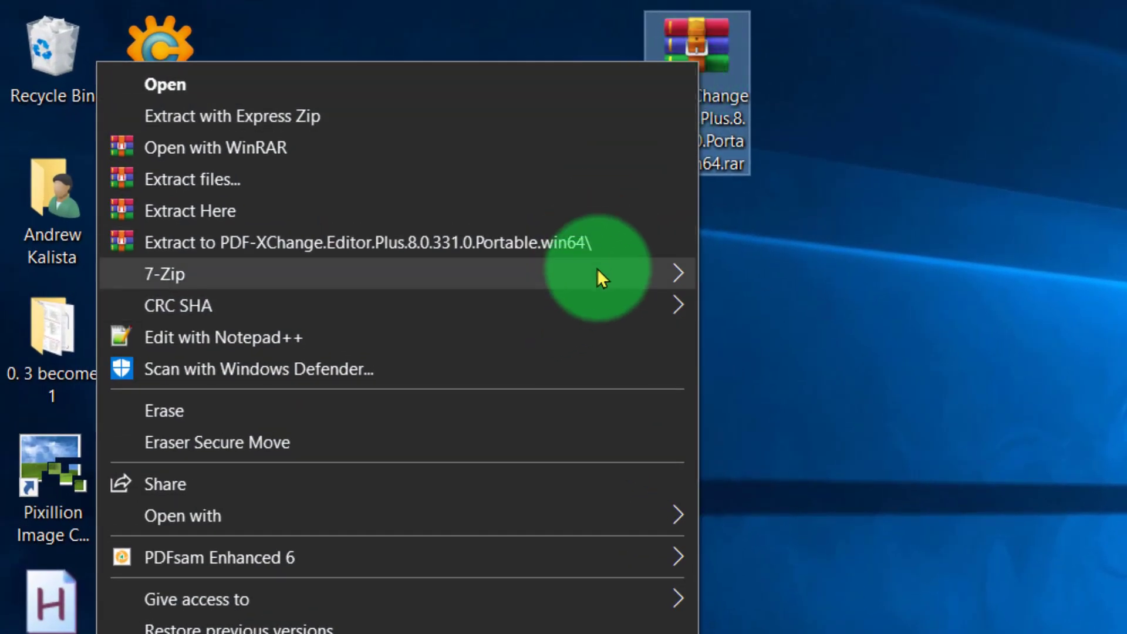
mouse_move(598, 262)
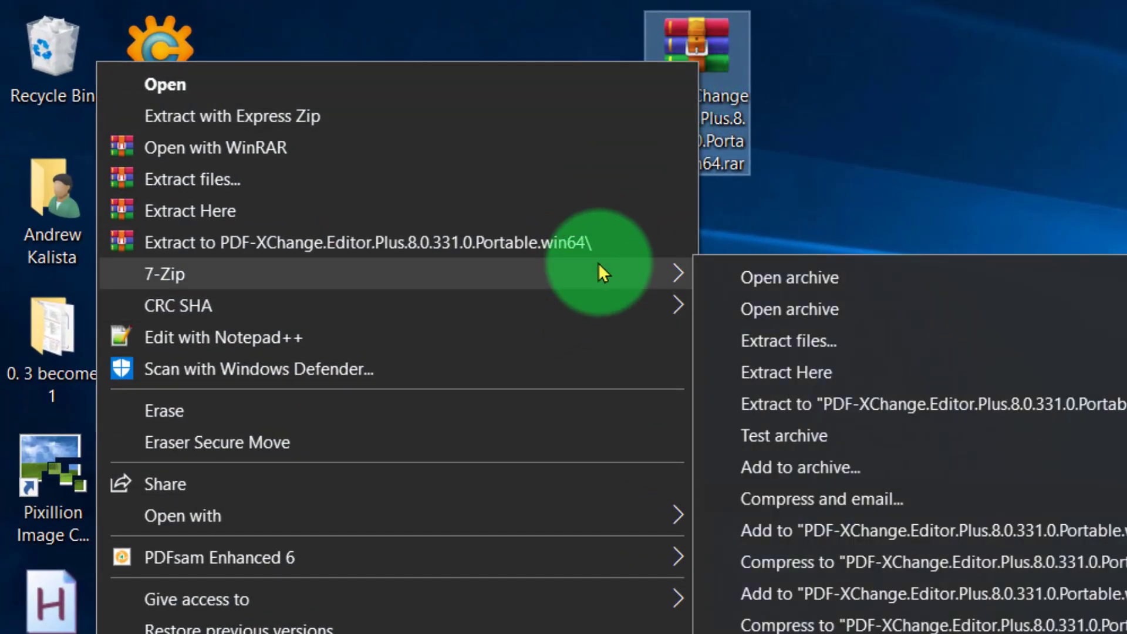
click(813, 376)
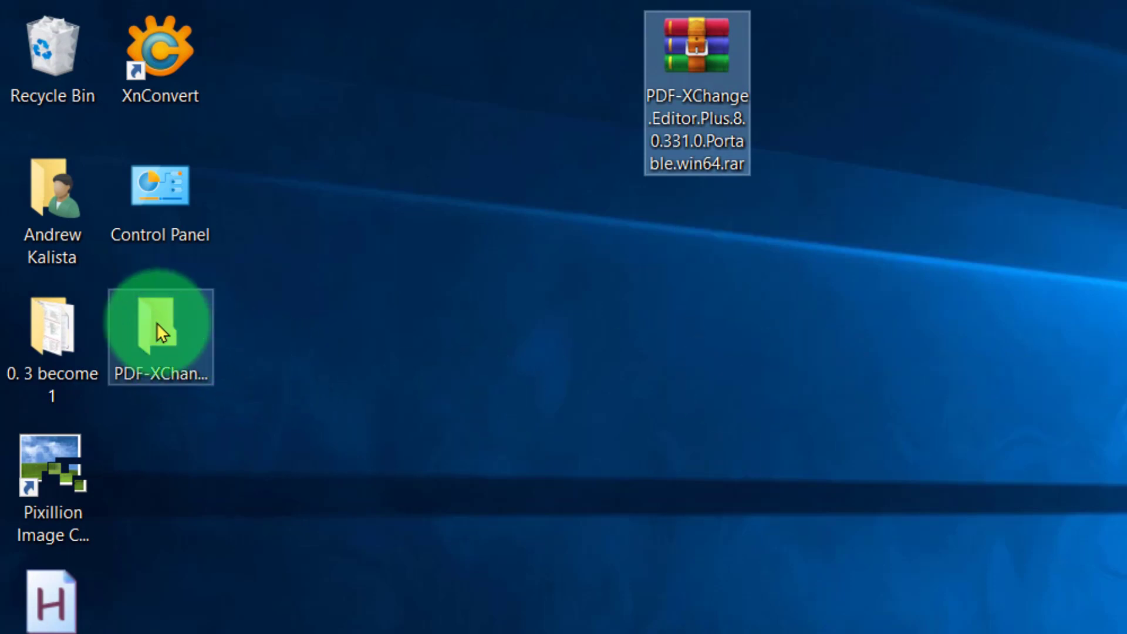
drag(156, 322, 1126, 244)
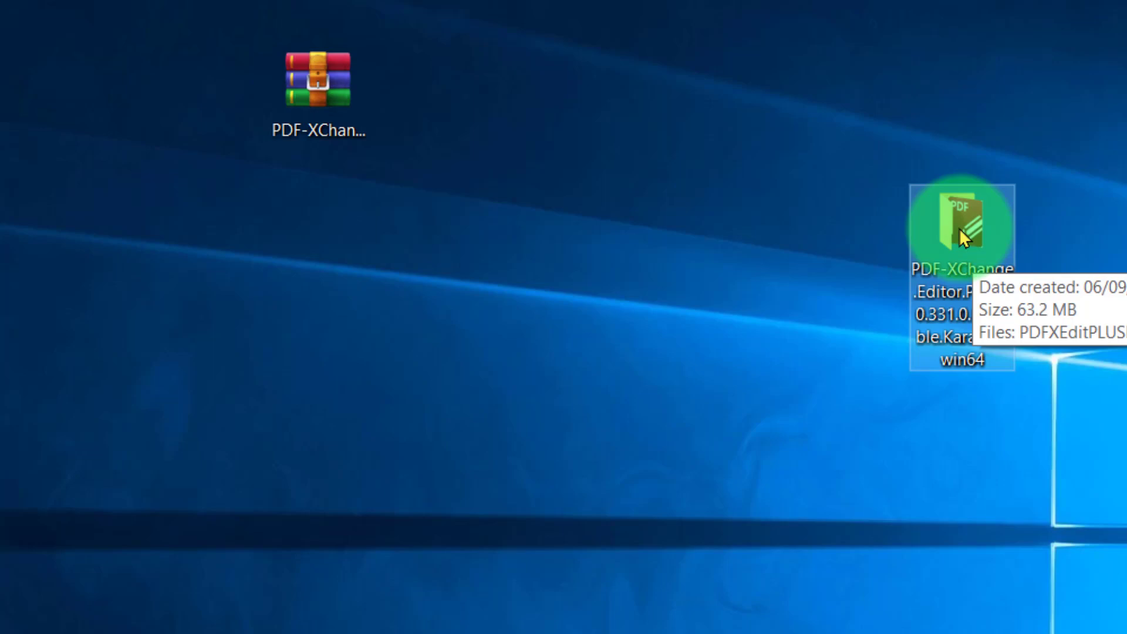
- Open the extracted folder and widen the name column to show PDFXEditPLUSPortable_8.0.331.0_64bit.paf.exe
double_click(959, 228)
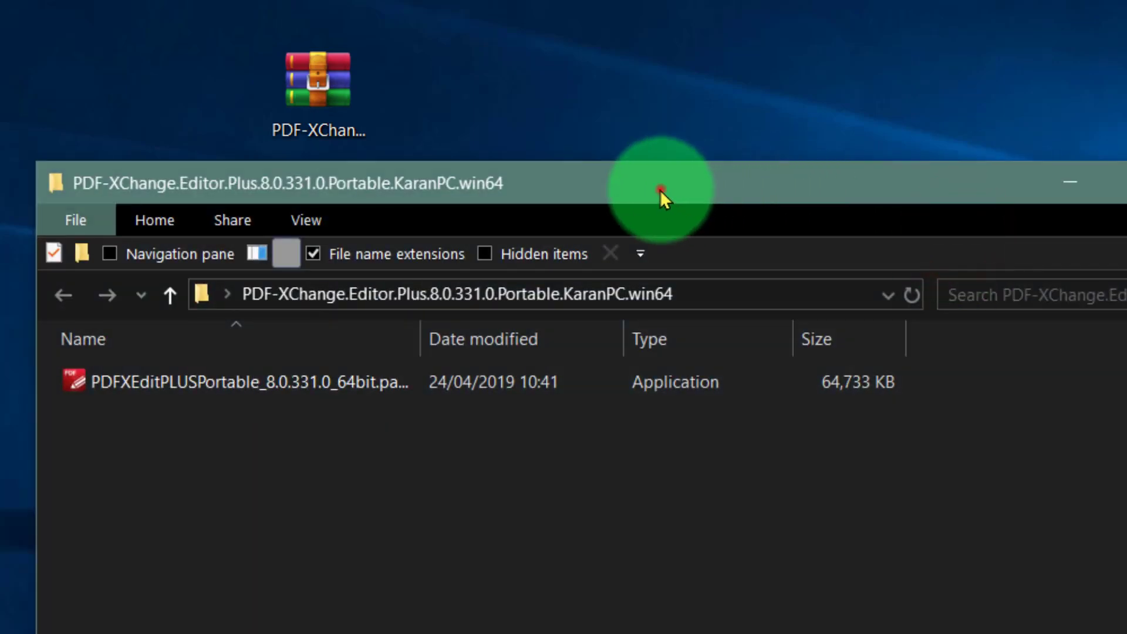
drag(660, 189, 1103, 165)
click(628, 354)
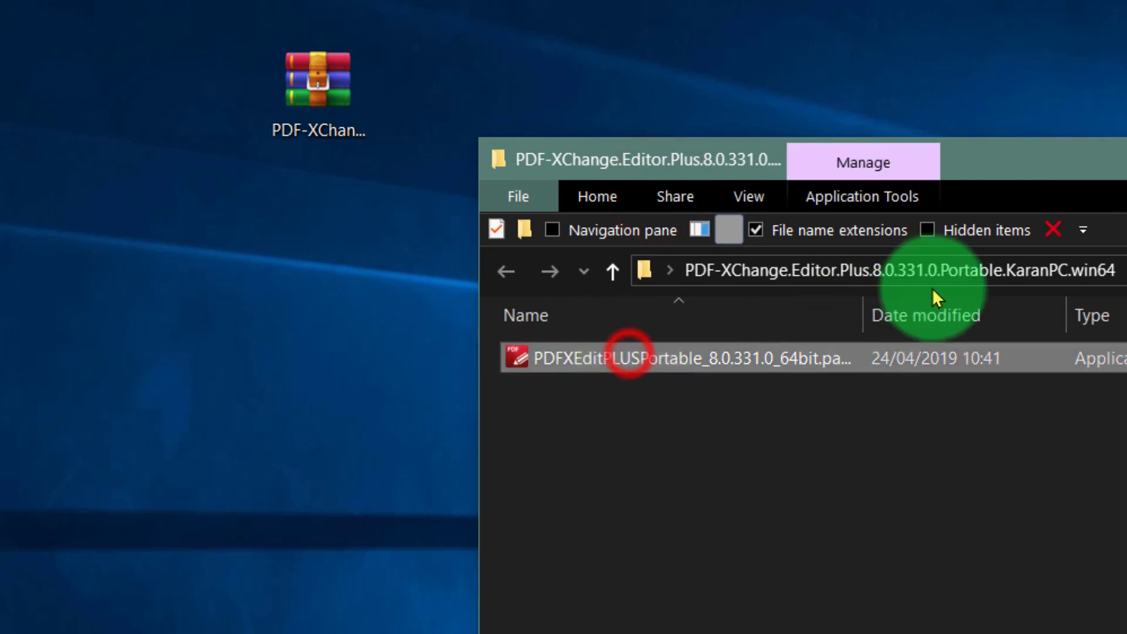
drag(865, 316, 989, 315)
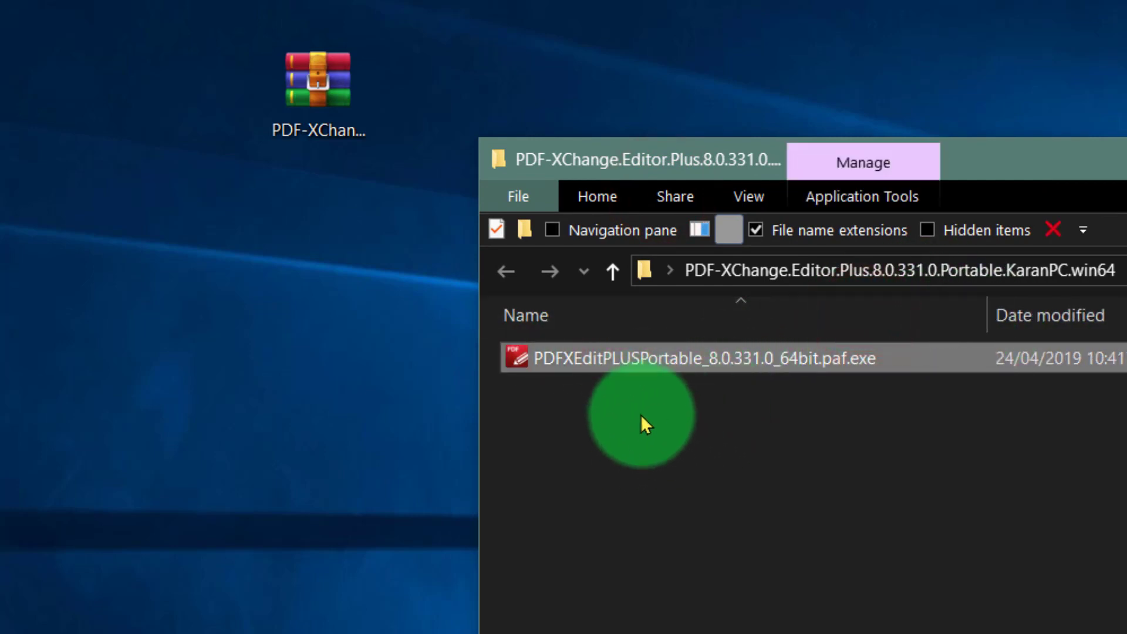
- Run the .paf.exe installer in English, accept the licence and review the destination folder path
double_click(661, 353)
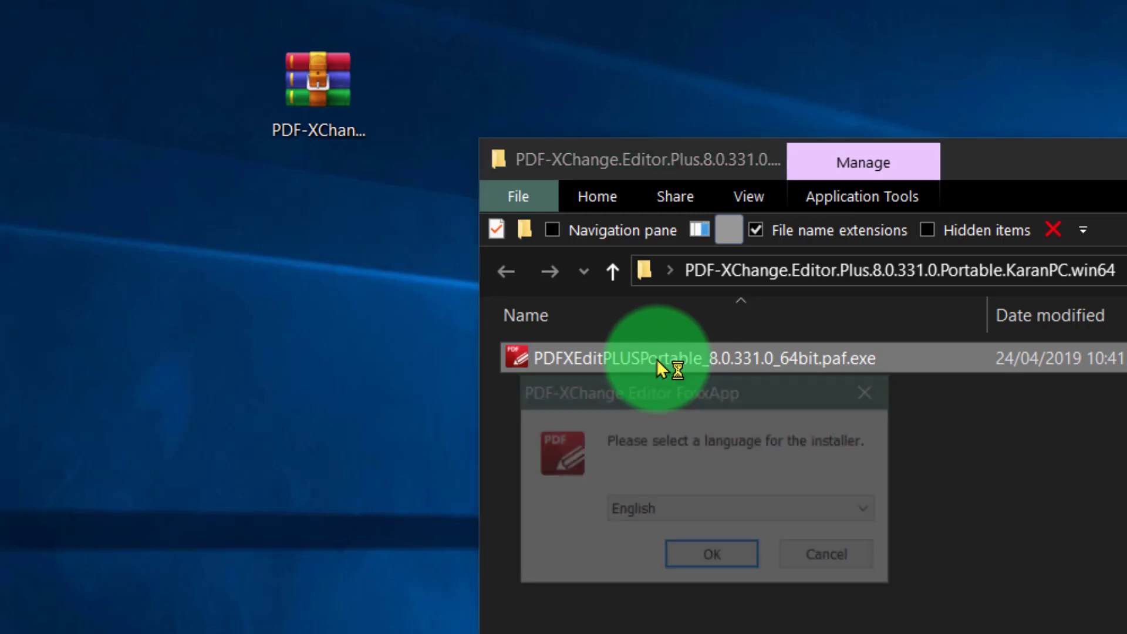
click(702, 555)
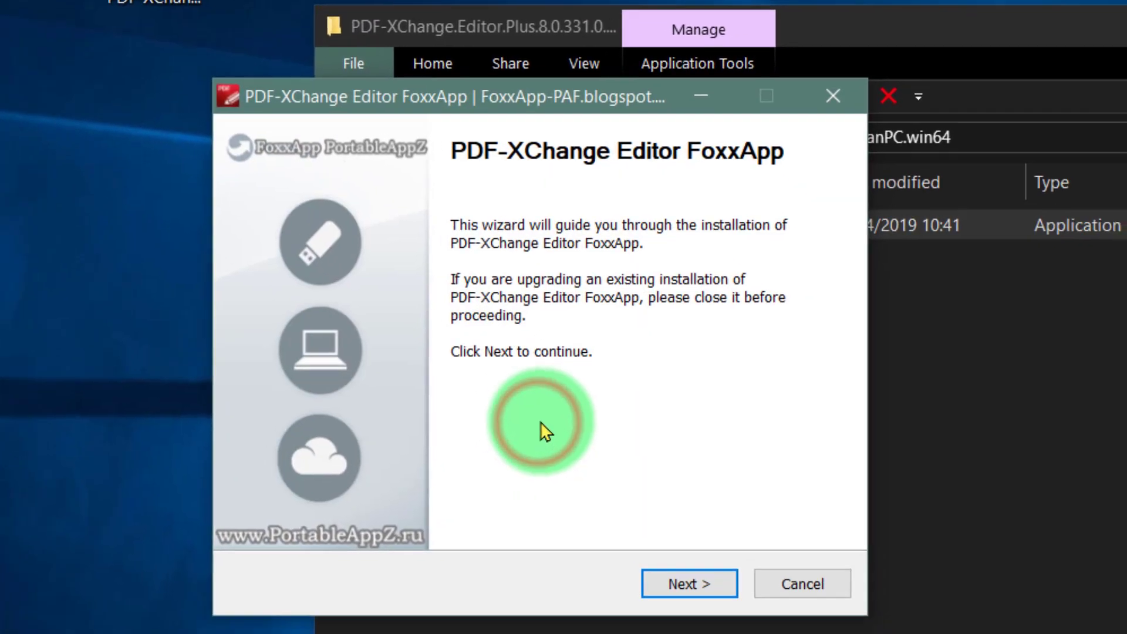
click(669, 573)
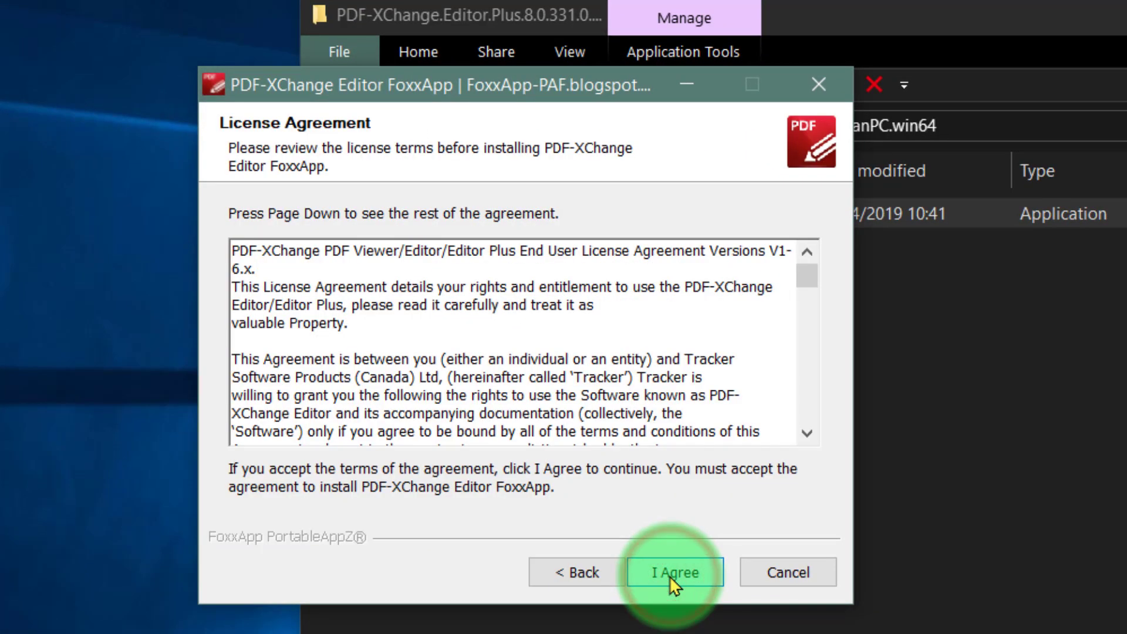
click(670, 575)
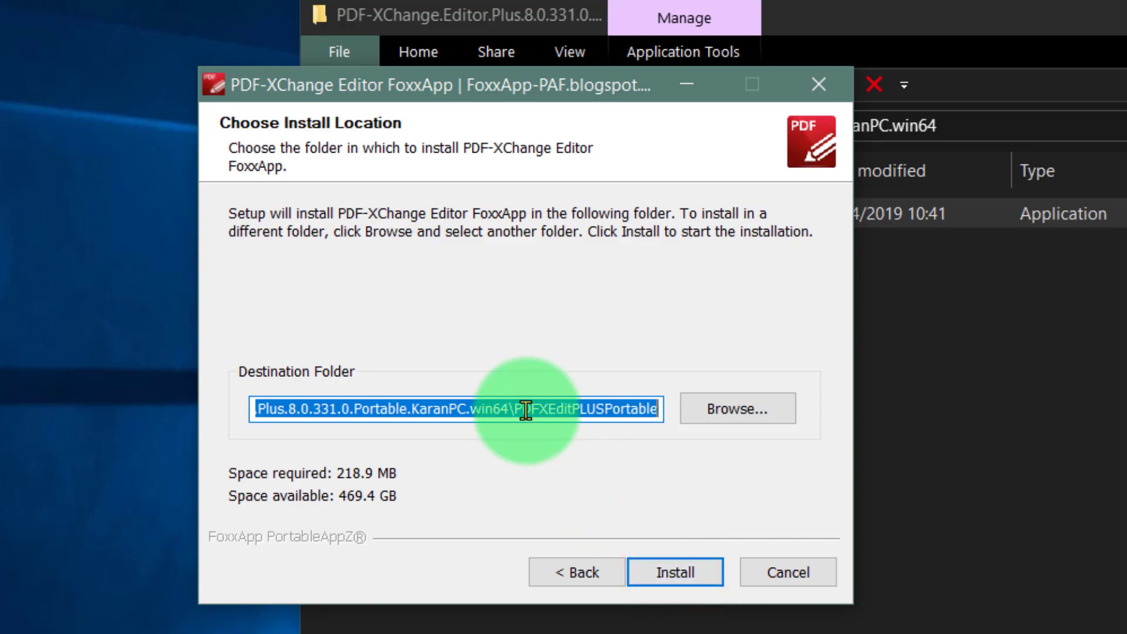
drag(523, 408, 266, 413)
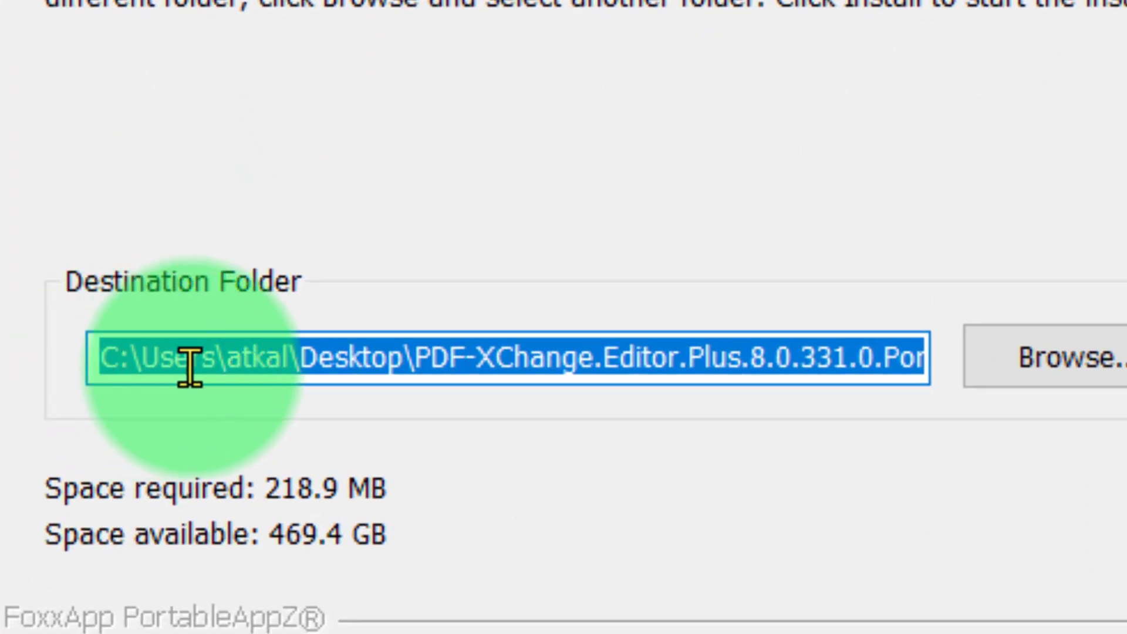
click(474, 359)
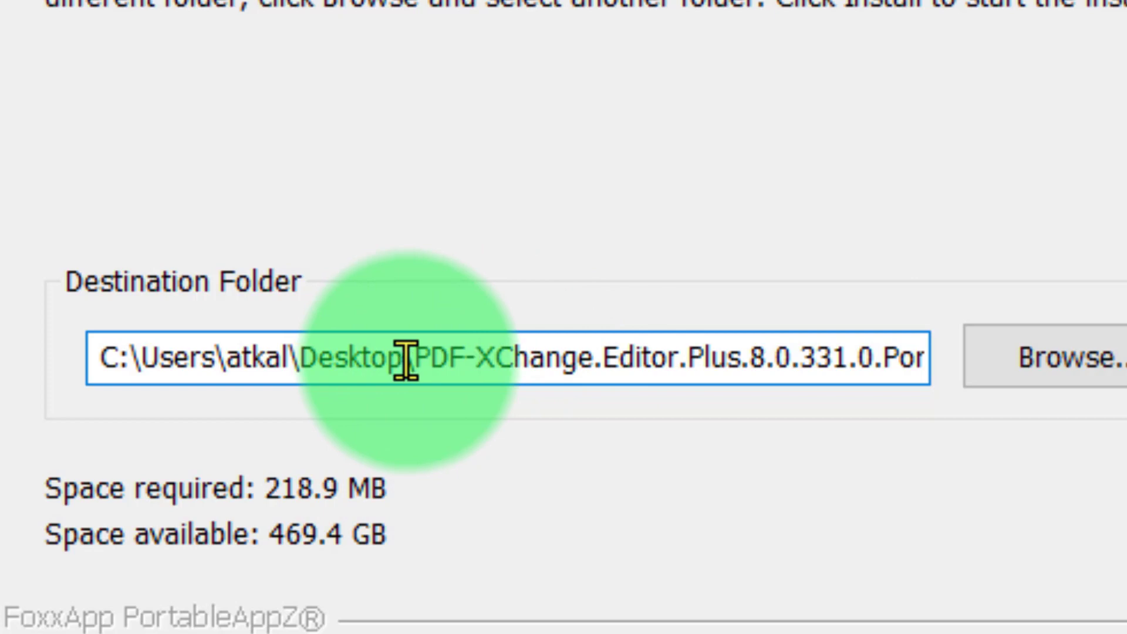
drag(416, 358, 669, 358)
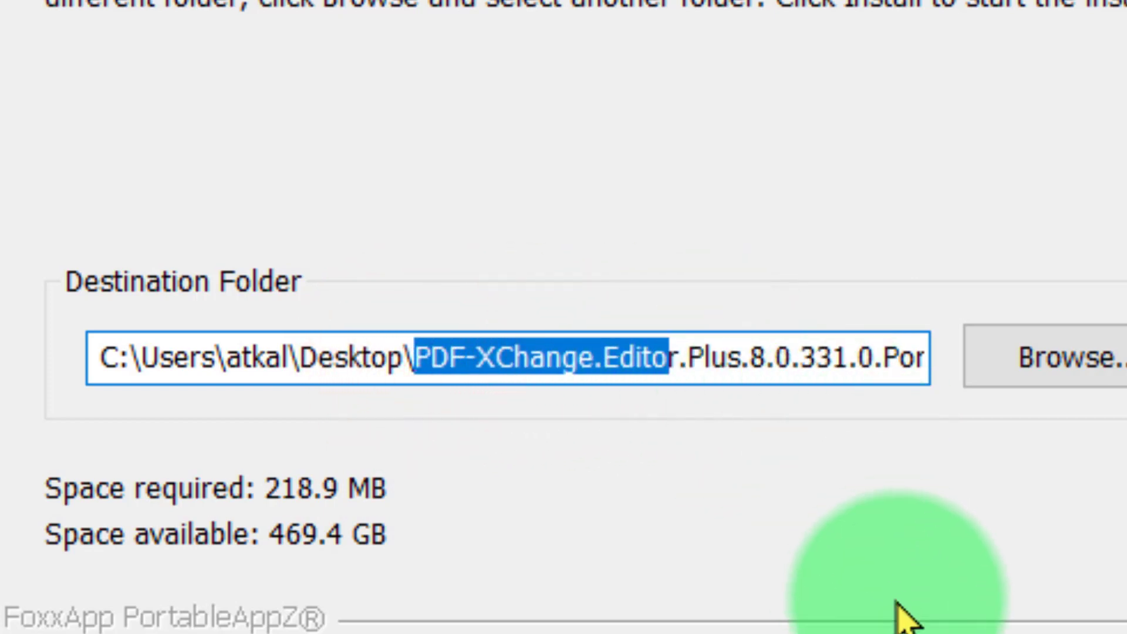
- Install into the PDFXEditPLUSPortable folder and close the wizard without running the editor
click(934, 633)
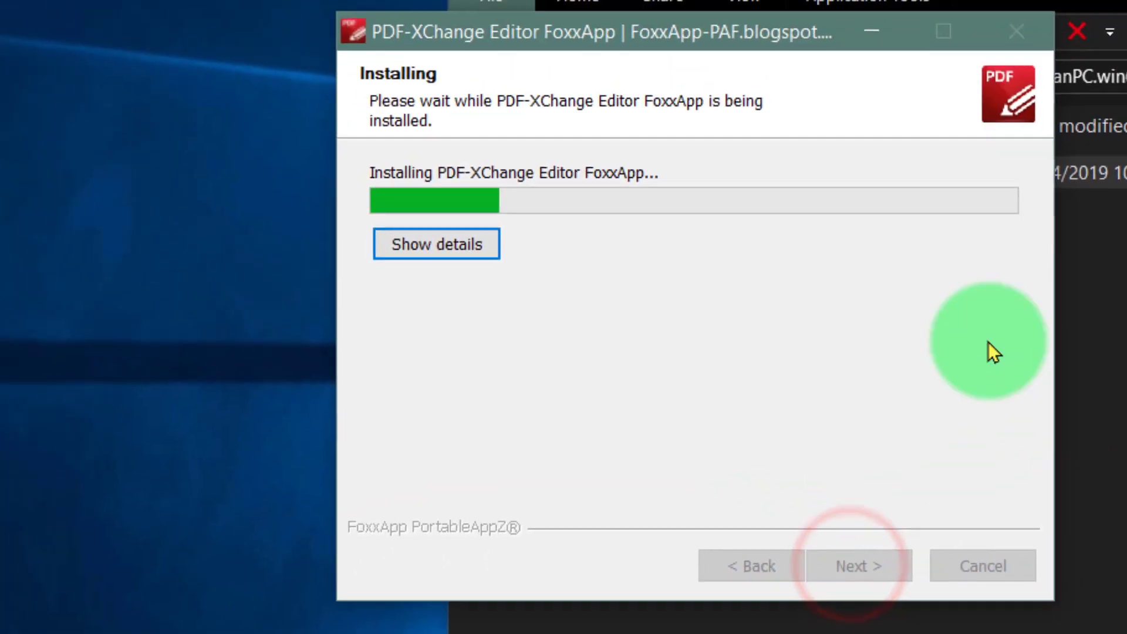
drag(733, 41, 514, 331)
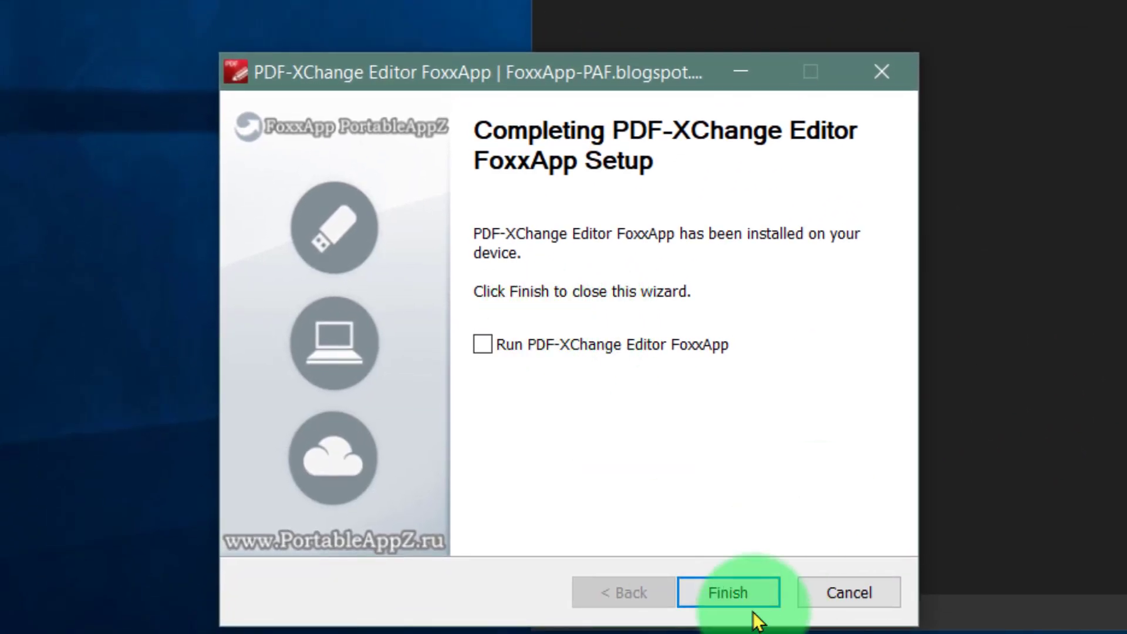
click(746, 591)
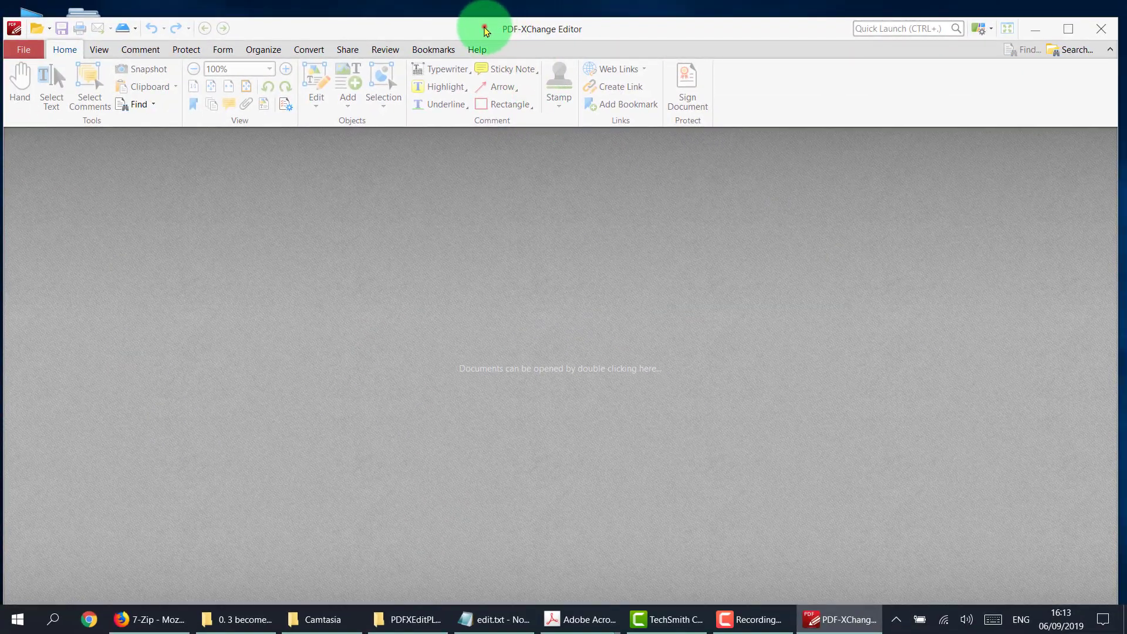
- Drag 2pagesok.pdf and 2pages boxes.pdf from the '0. 3 become 1' folder into the restored editor window
double_click(486, 26)
drag(523, 32, 640, 32)
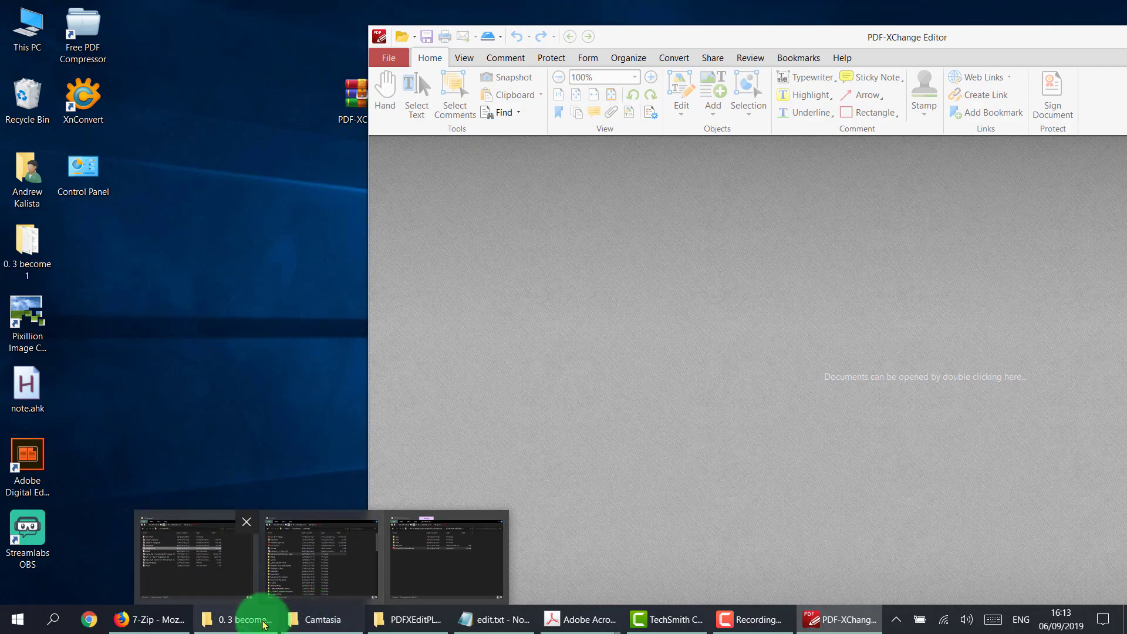
click(232, 623)
drag(152, 297, 828, 334)
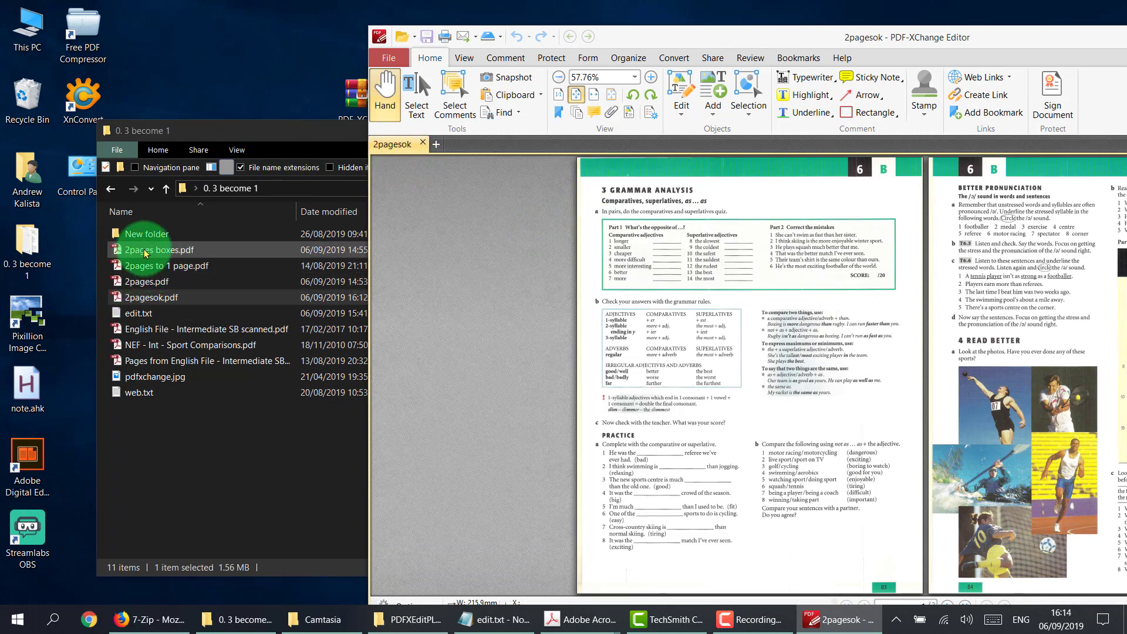
drag(144, 252, 424, 263)
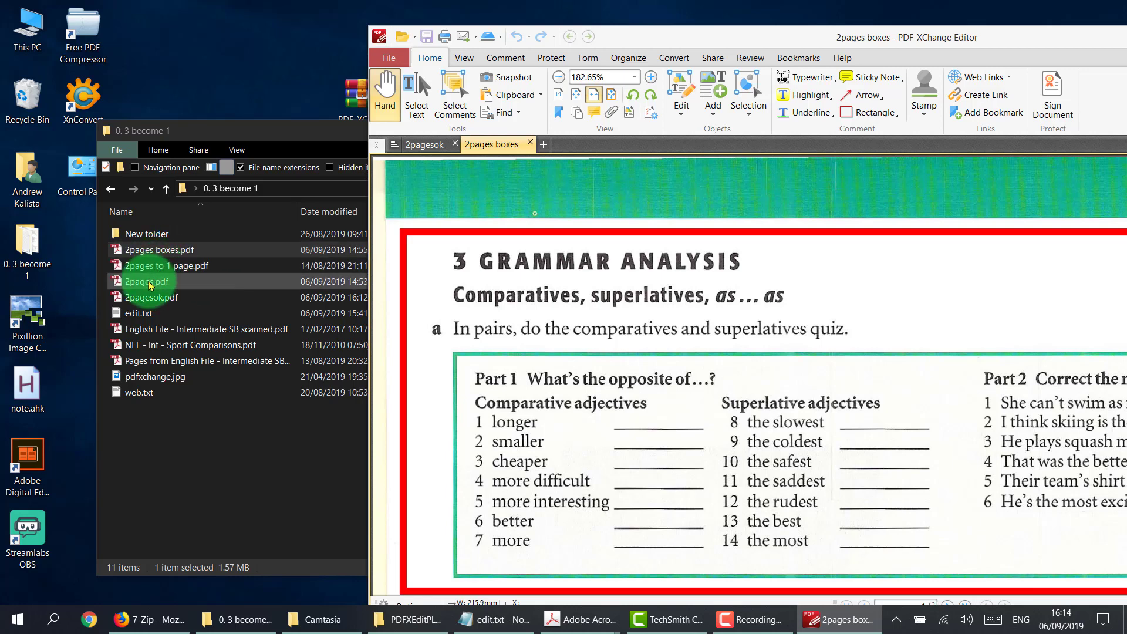
- Load 2pages to 1 page.pdf, maximize the editor and review the three document tabs
drag(154, 269, 501, 277)
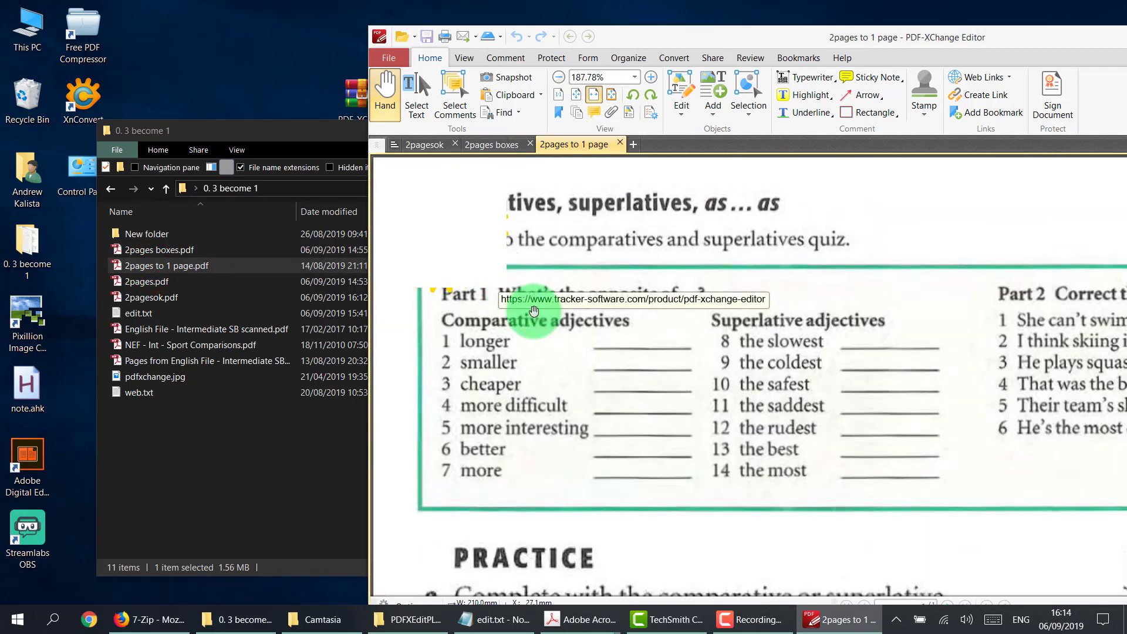
drag(863, 36, 591, 1)
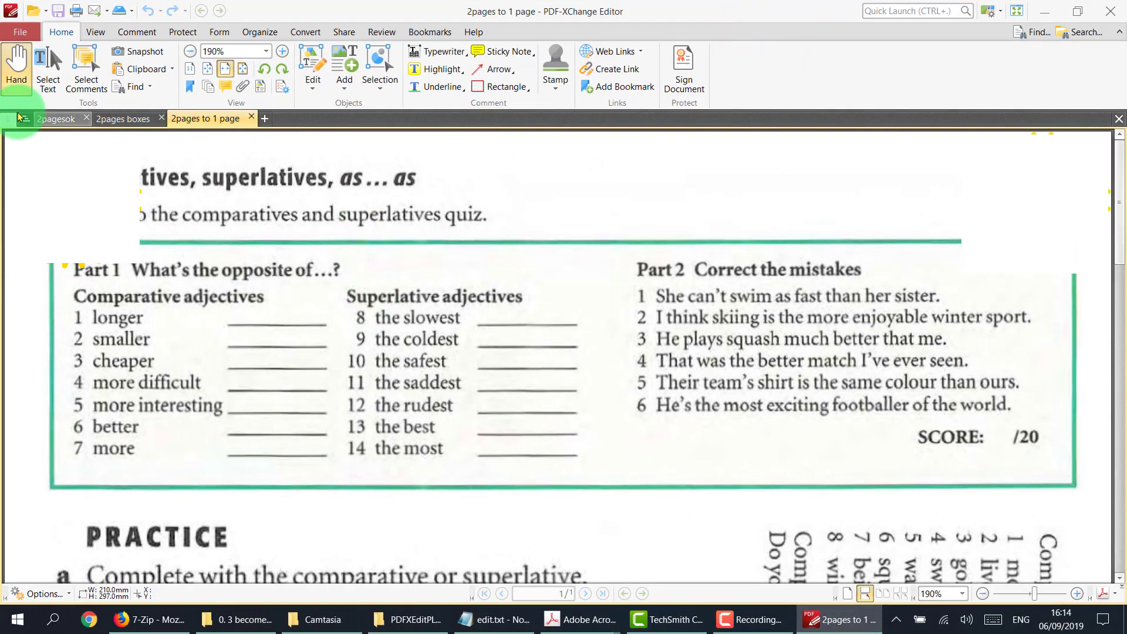
click(56, 119)
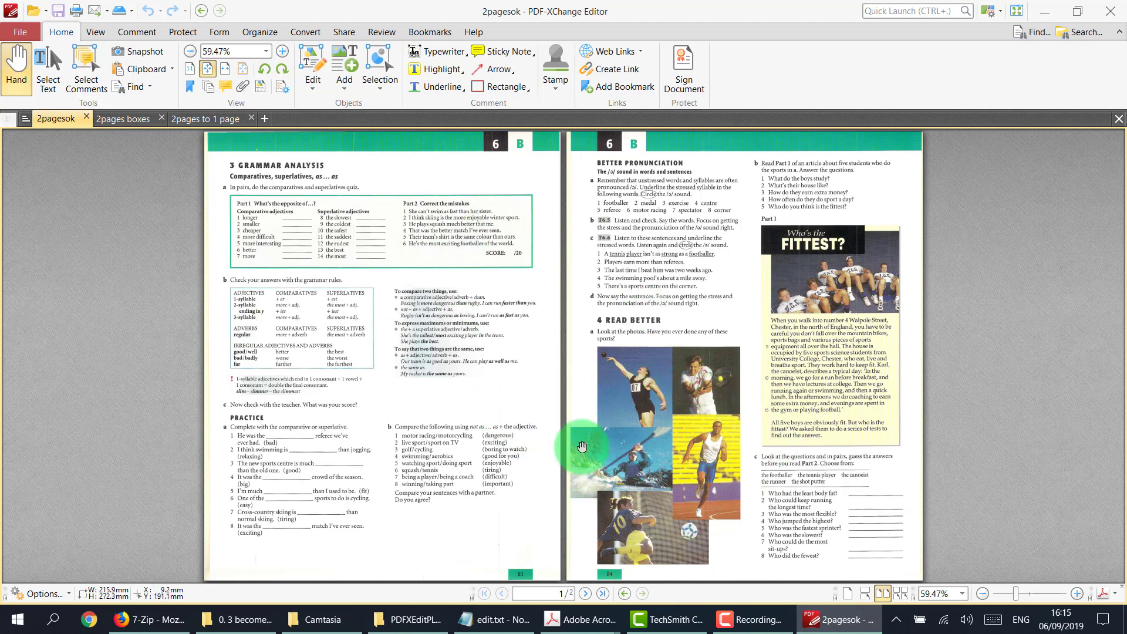
click(123, 121)
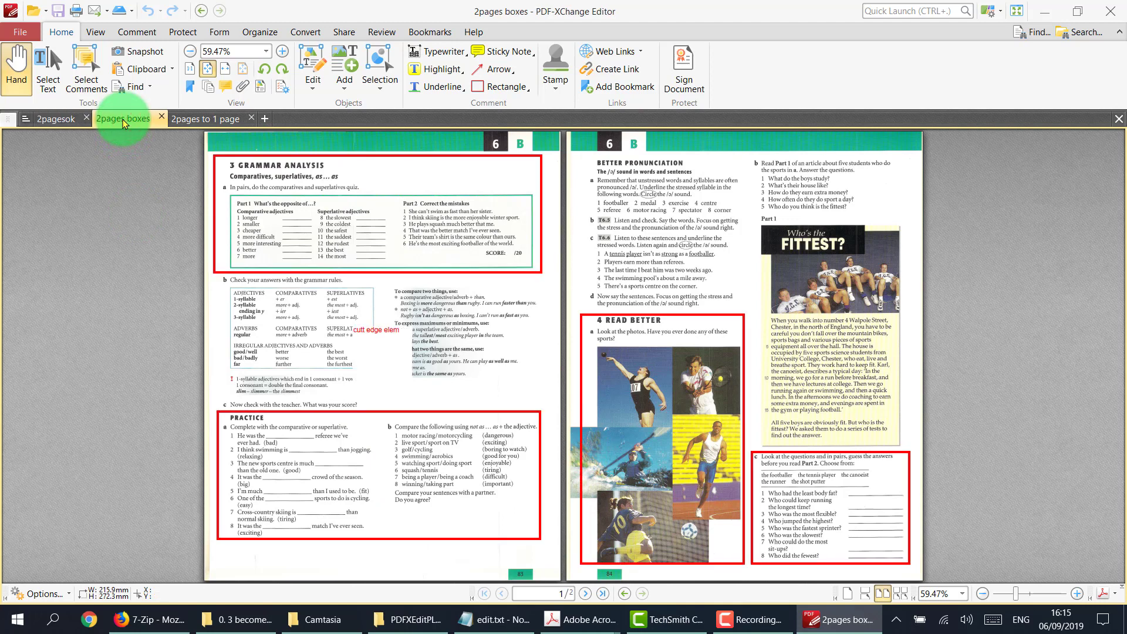
click(192, 120)
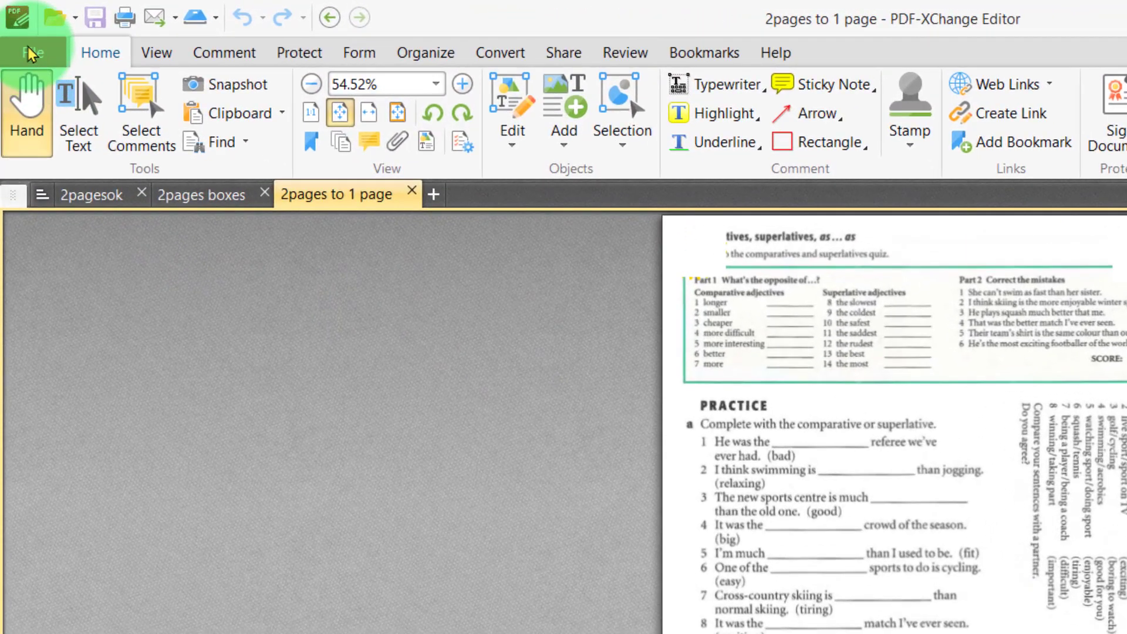
- Create a new document with one blank Standard A4 portrait page
click(20, 32)
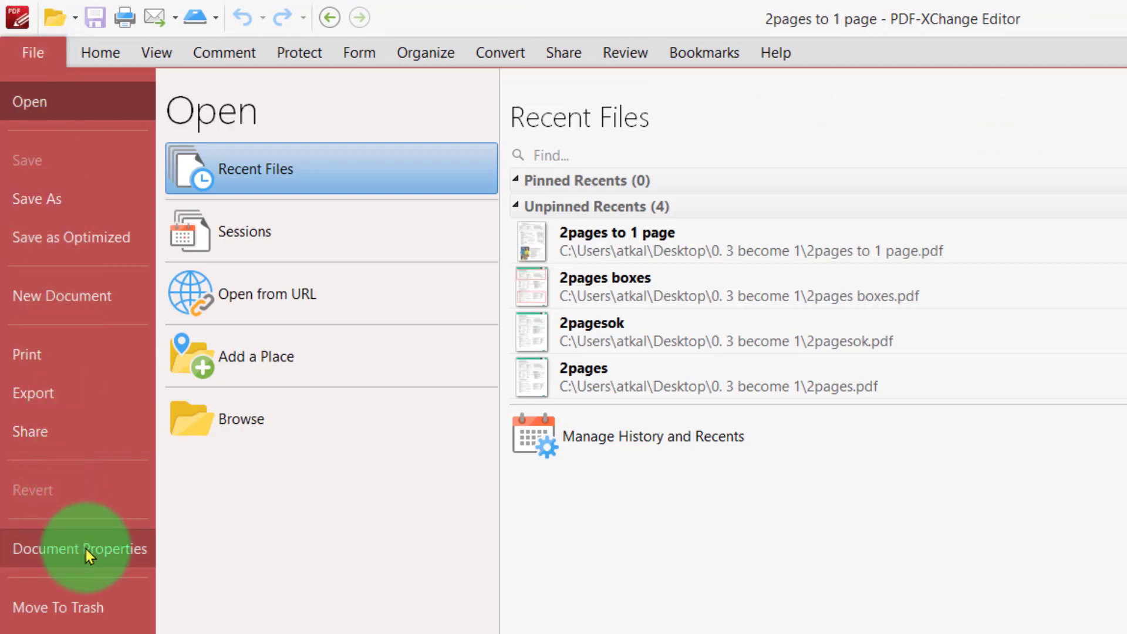
click(67, 290)
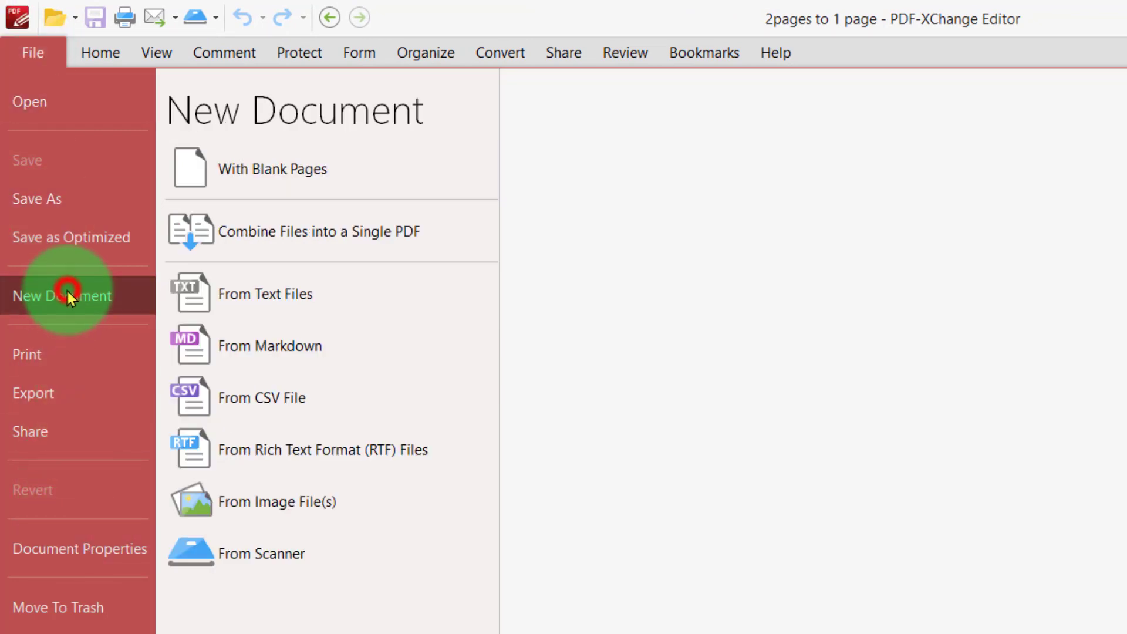
click(279, 173)
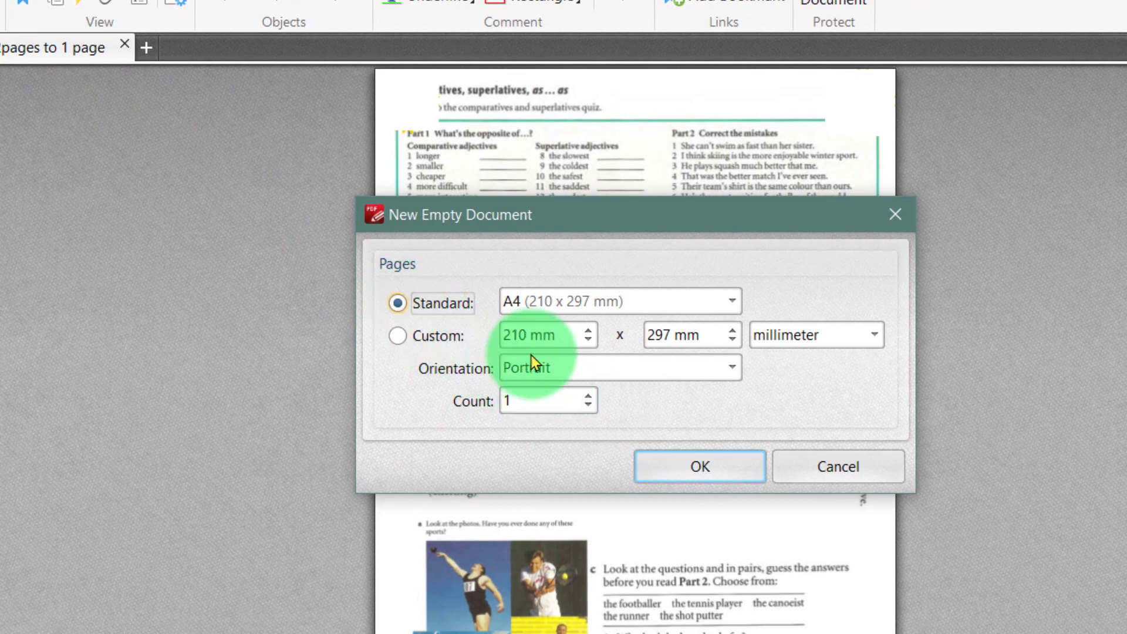
click(701, 466)
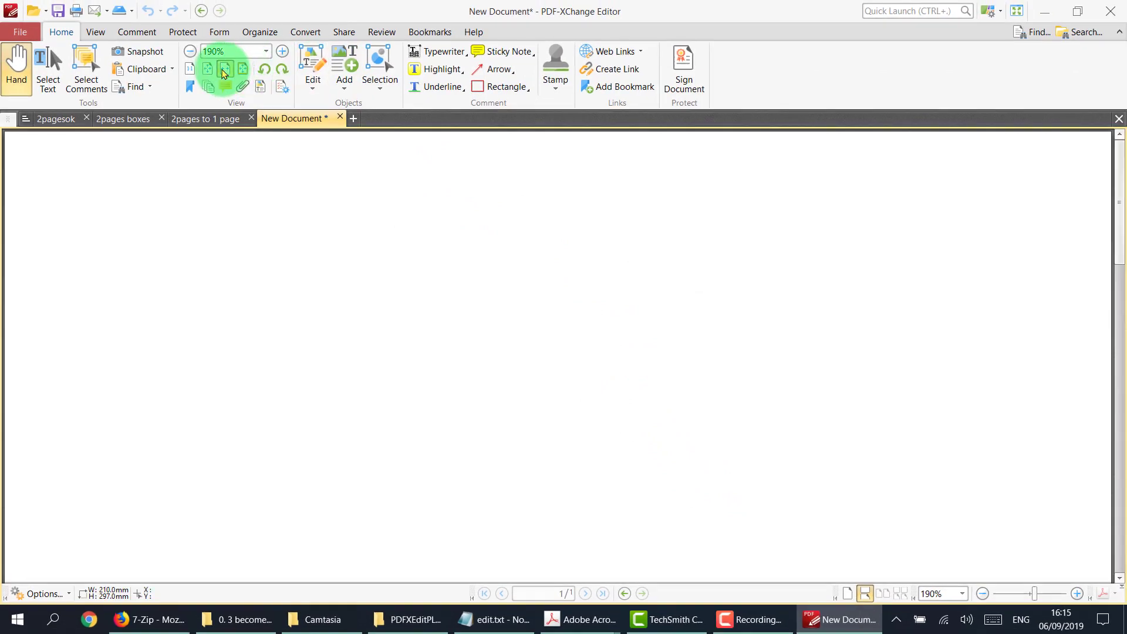
- Fit the blank page, return to 2pagesok and snapshot the Grammar Analysis heading and quiz
click(207, 69)
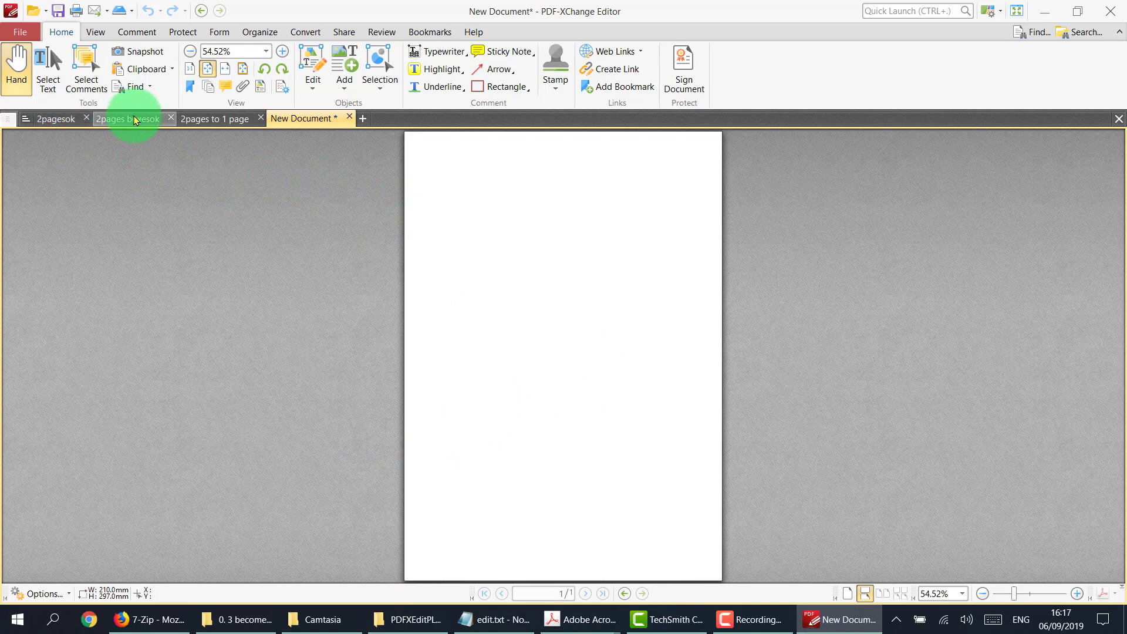
click(134, 121)
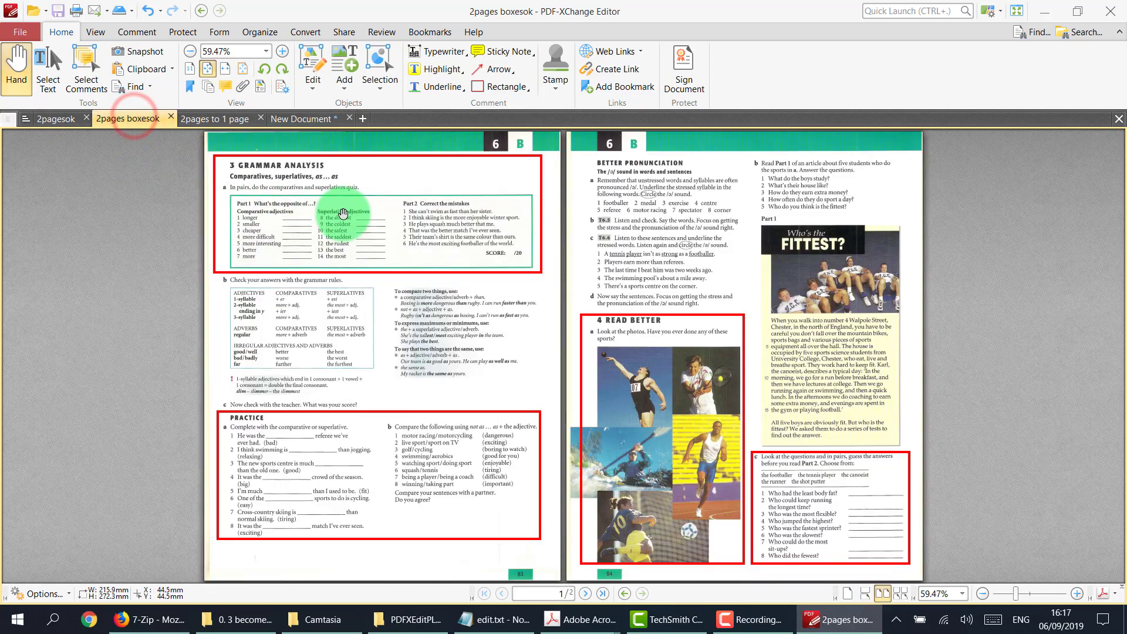
click(52, 120)
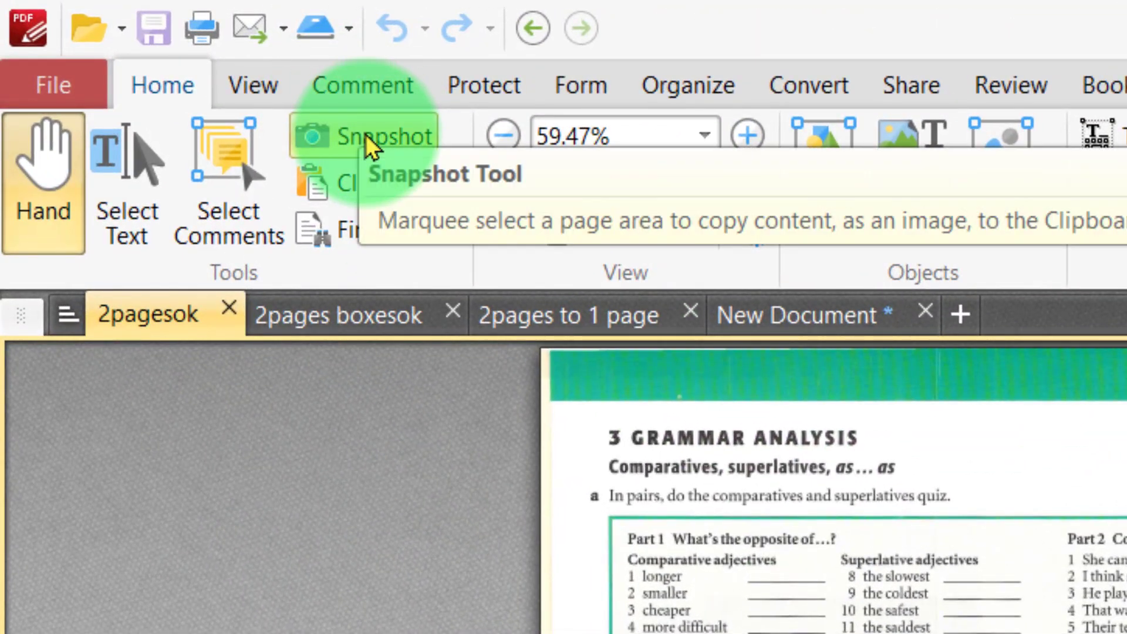
click(365, 135)
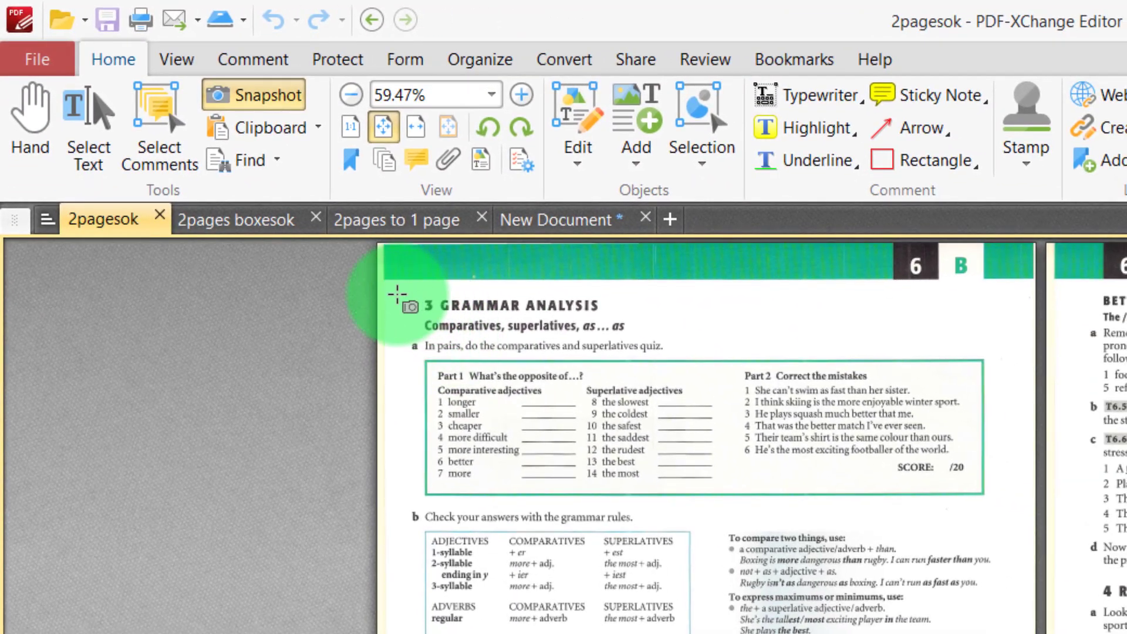
drag(398, 289, 992, 502)
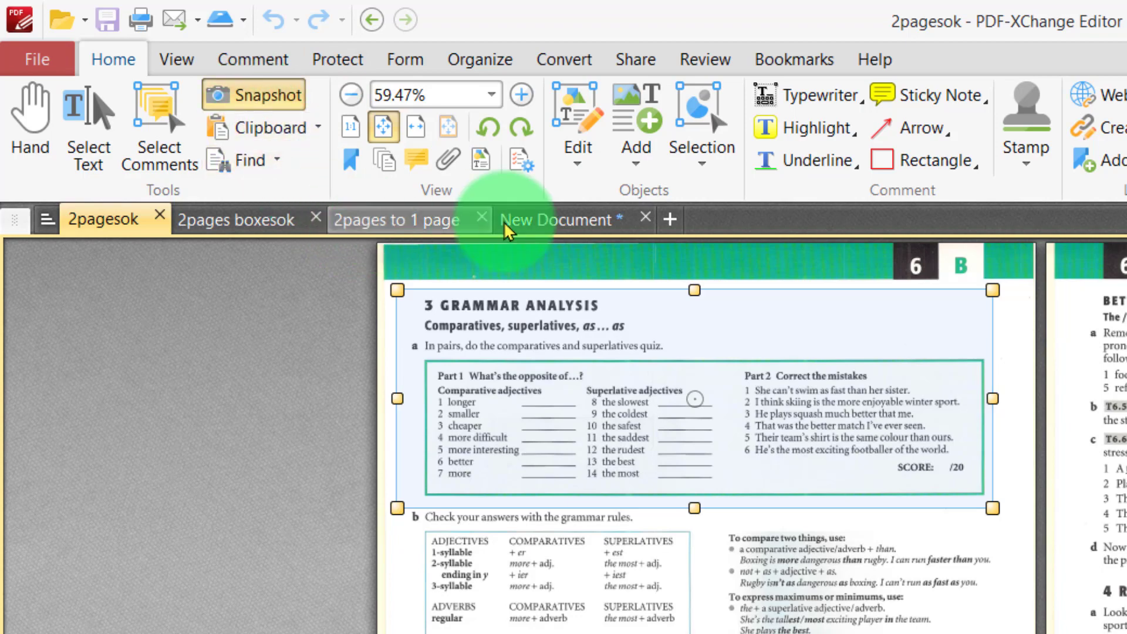
- Paste the grammar quiz snapshot onto the blank A4 page, move it up, then delete it
click(546, 219)
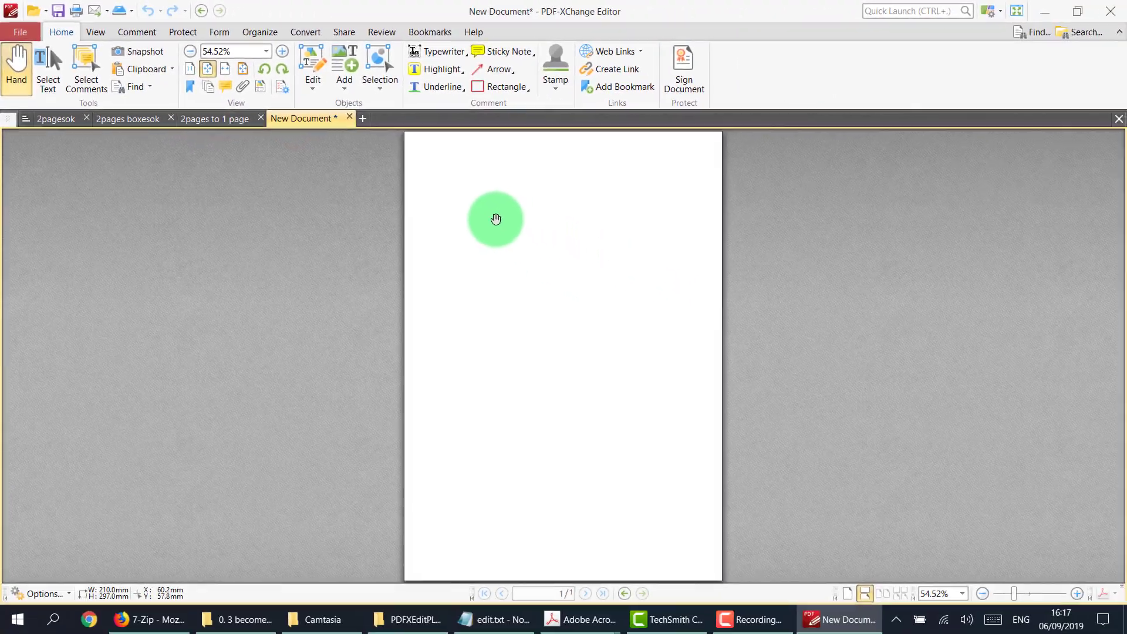
right_click(922, 406)
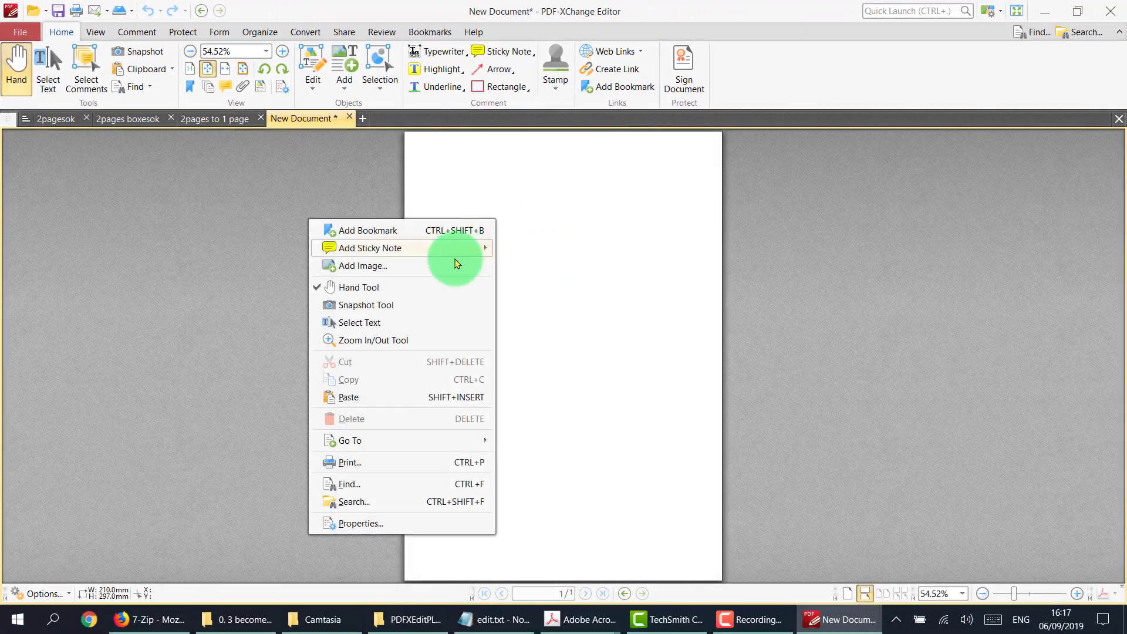
click(418, 396)
drag(541, 273, 532, 203)
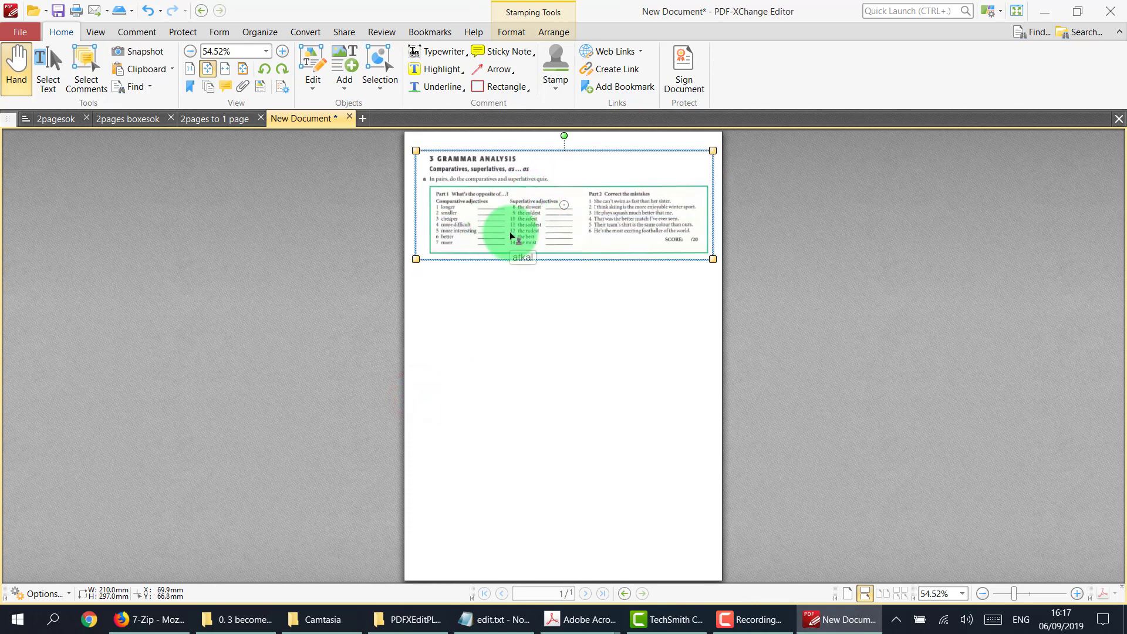
ctrl+scroll(510, 231, up, 5)
scroll(428, 276, up, 2)
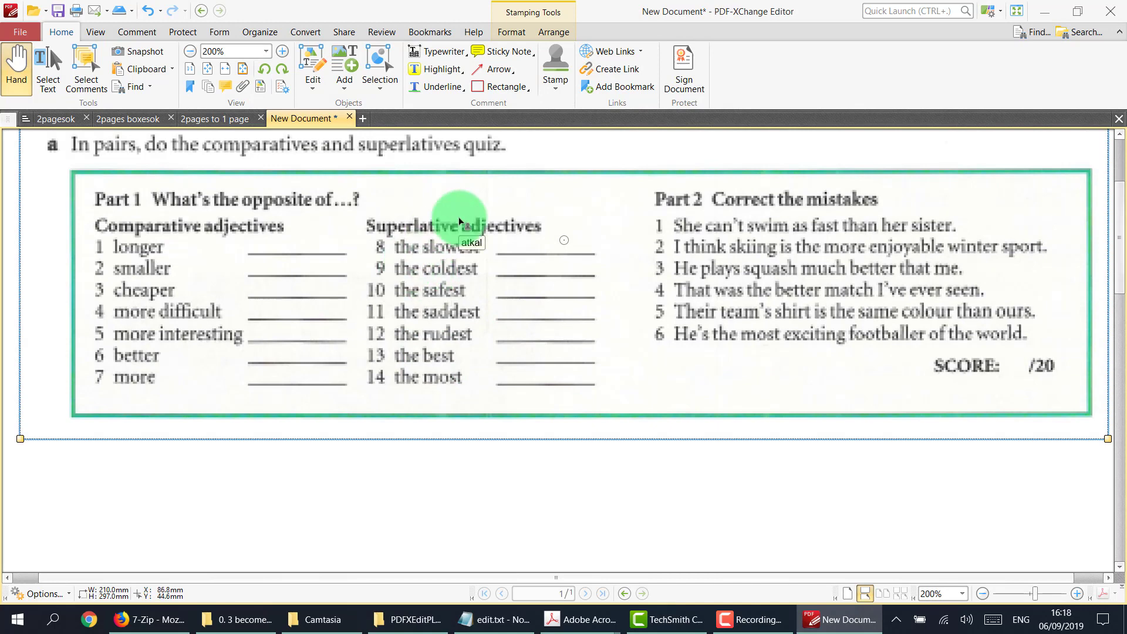
ctrl+scroll(460, 222, down, 5)
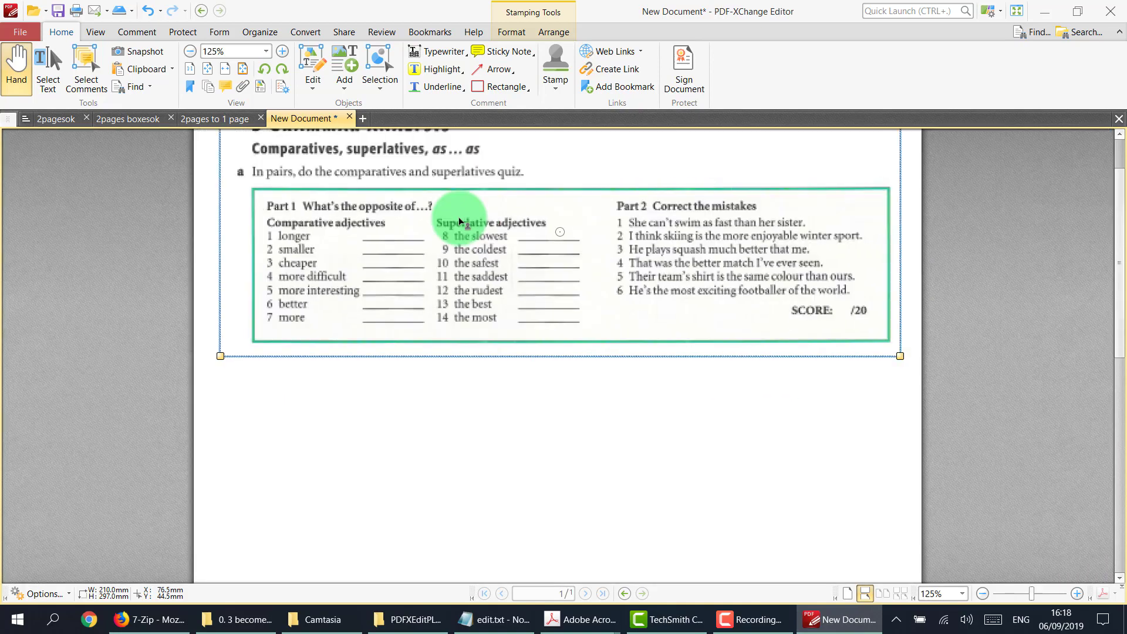
key(Delete)
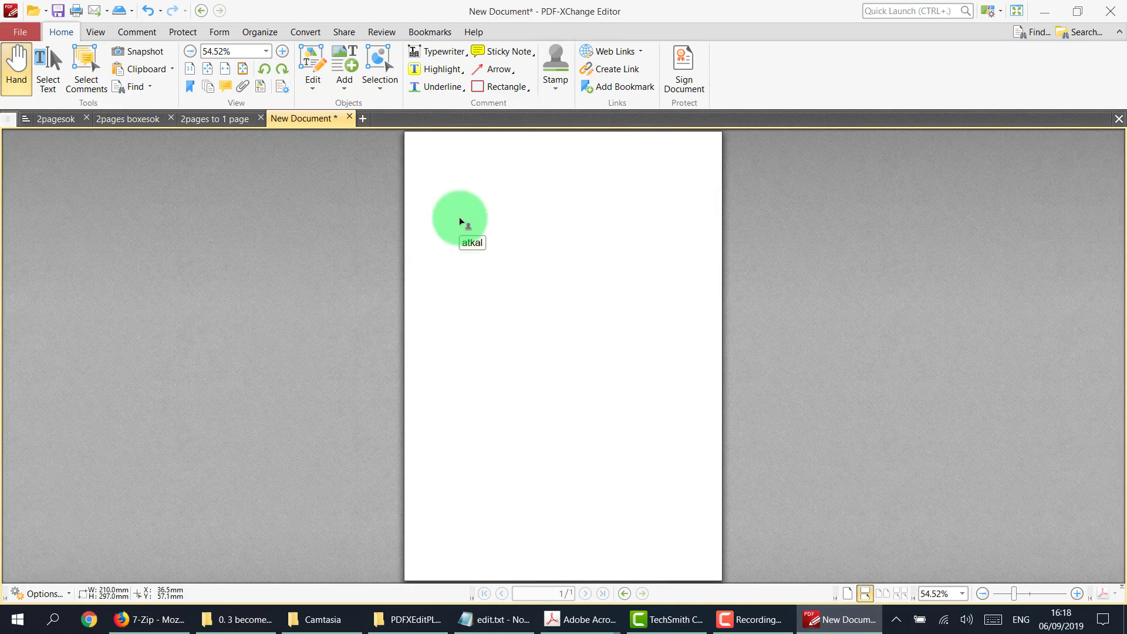
- Zoom 2pagesok to 184.8% and snapshot the Grammar Analysis heading and quiz
click(56, 119)
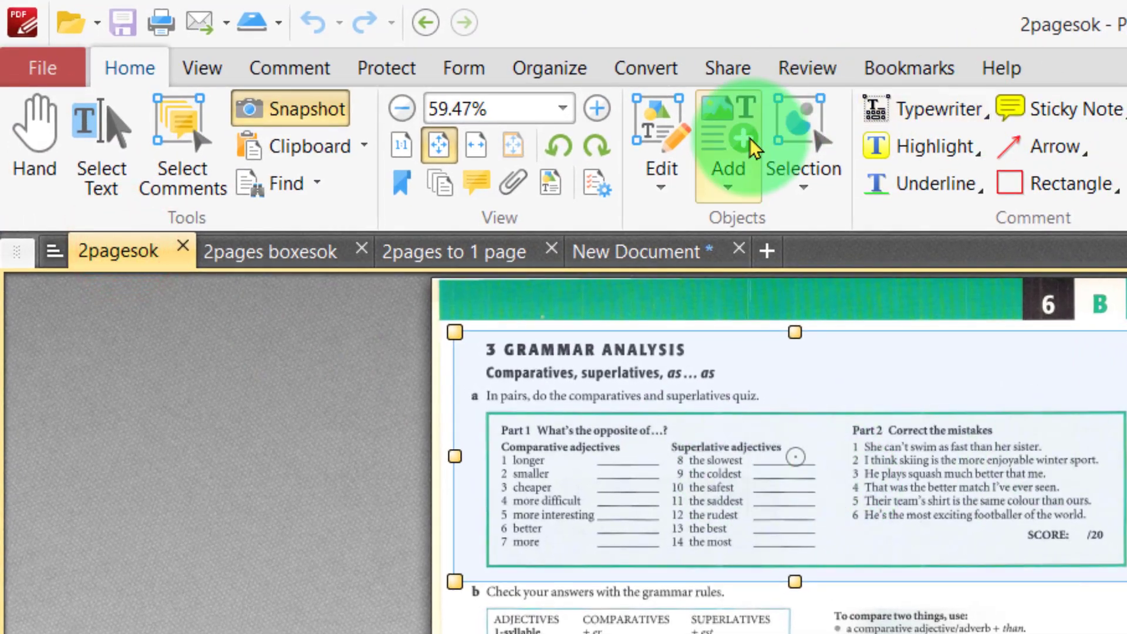
click(471, 144)
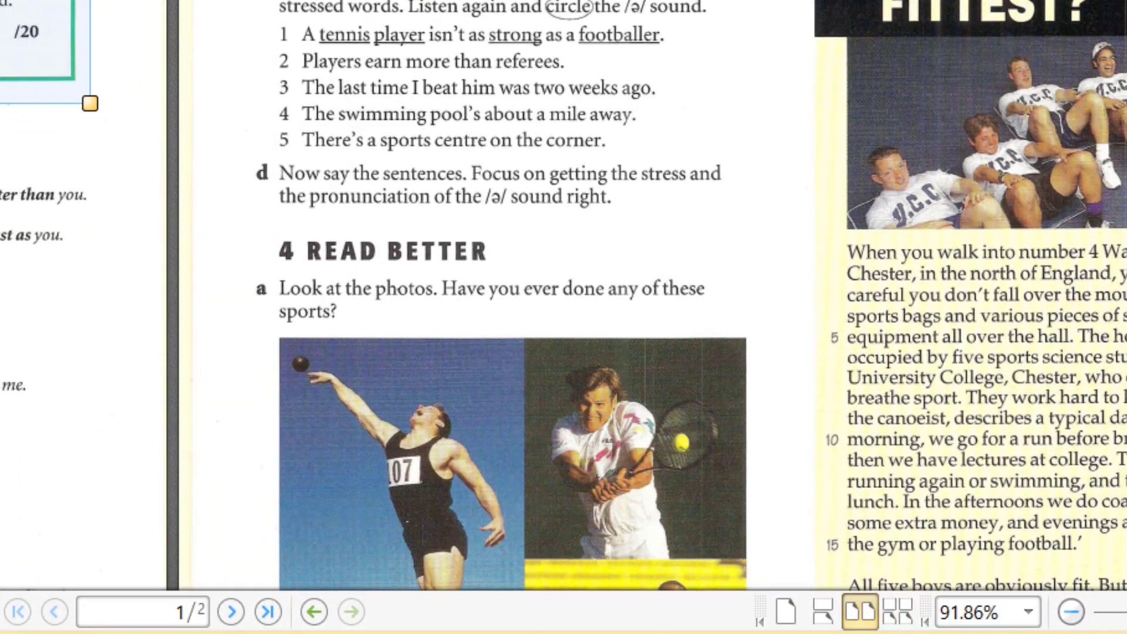
click(823, 610)
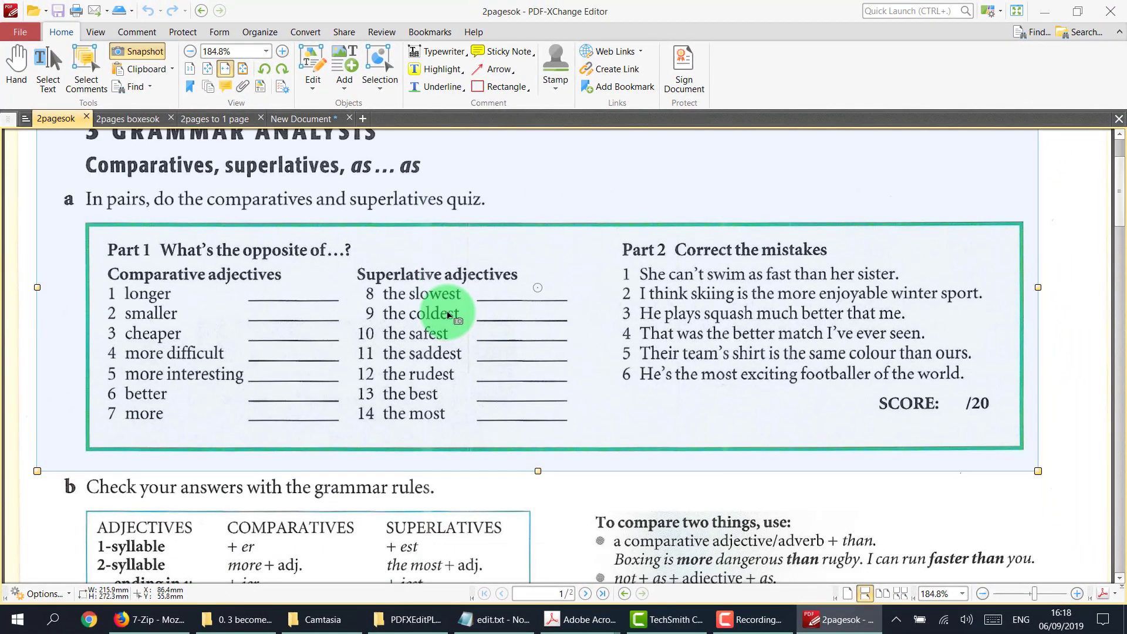
click(136, 53)
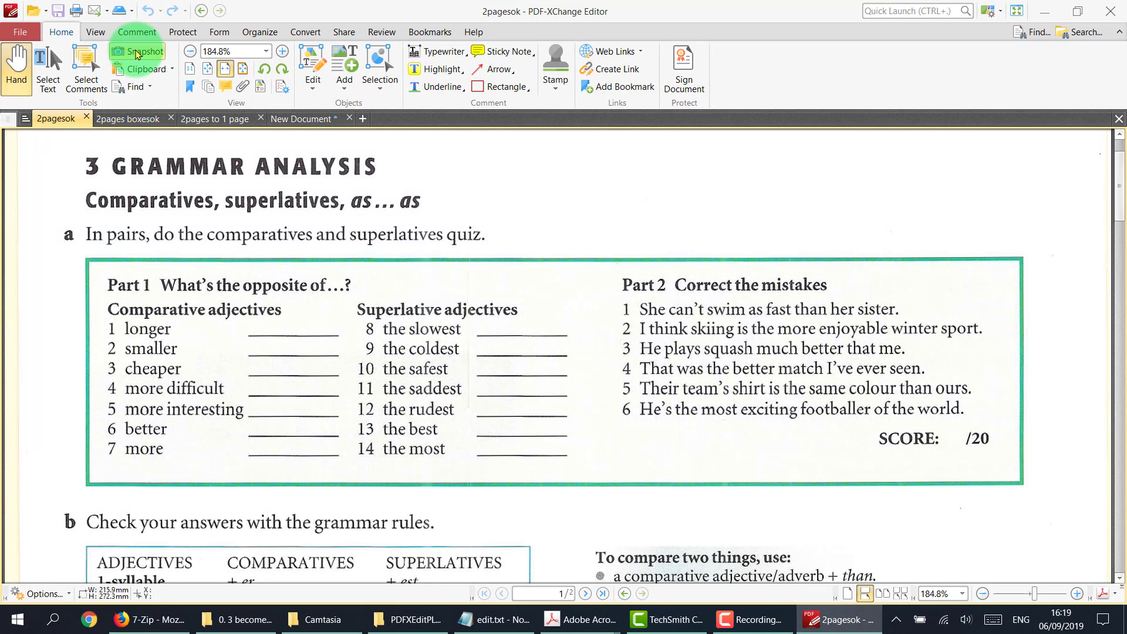
click(136, 53)
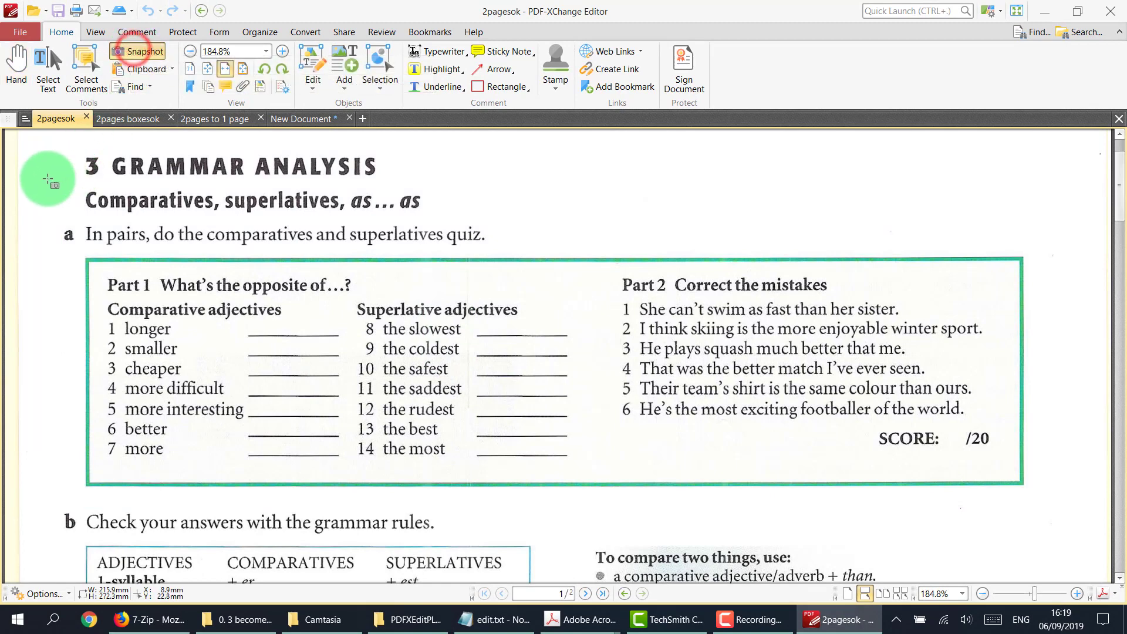
drag(48, 189, 1029, 498)
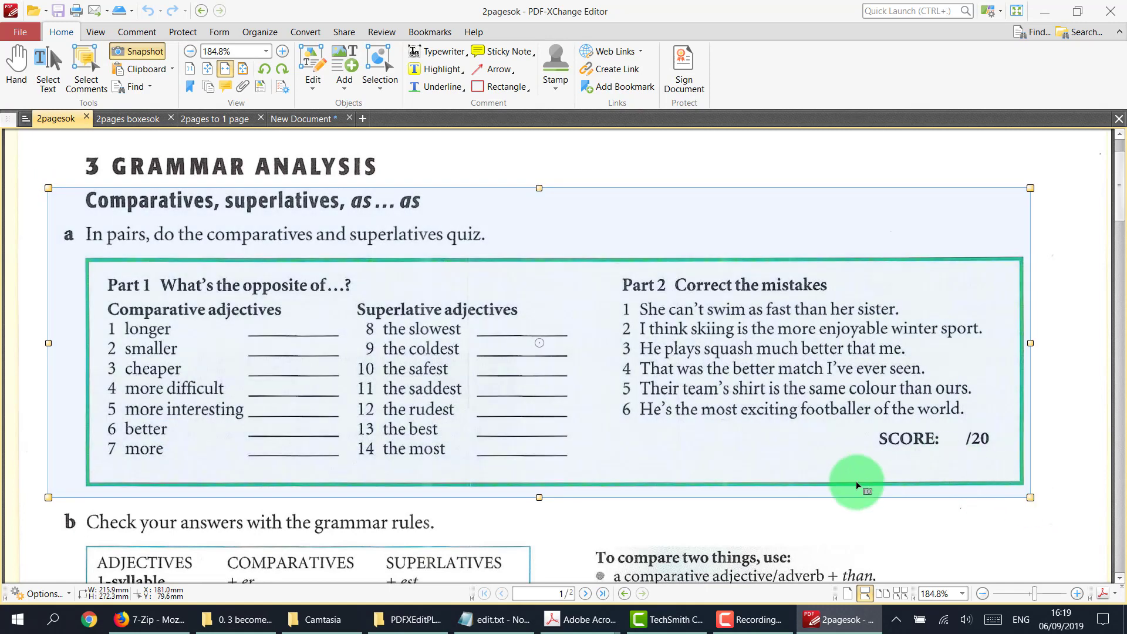
click(288, 120)
- Paste the quiz snapshot onto the blank page and move it to the top
right_click(465, 243)
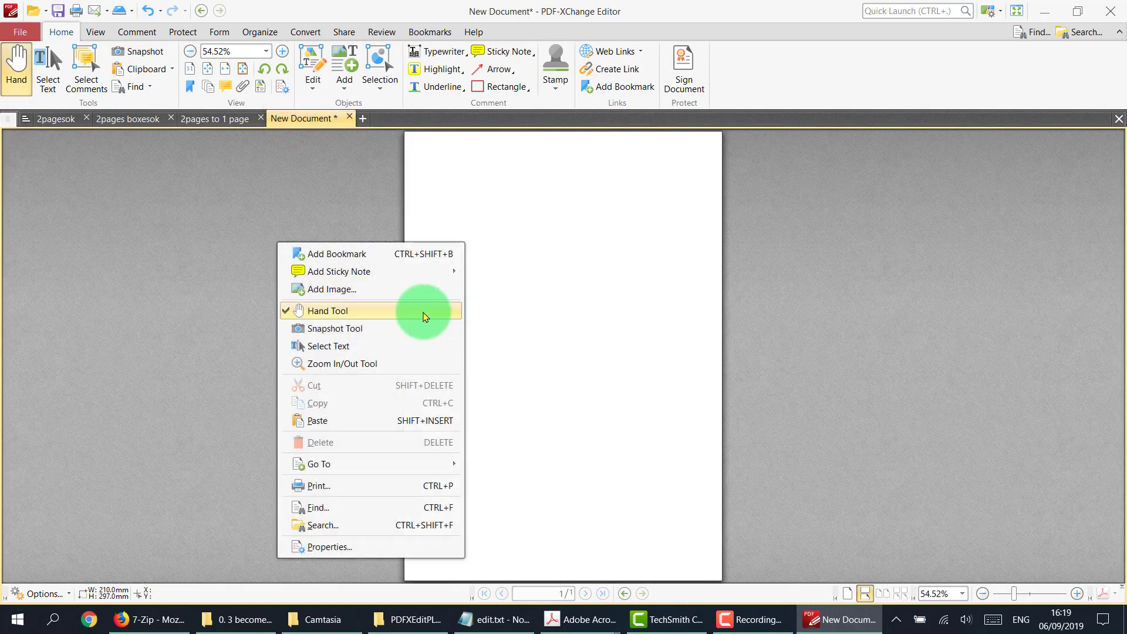
click(403, 419)
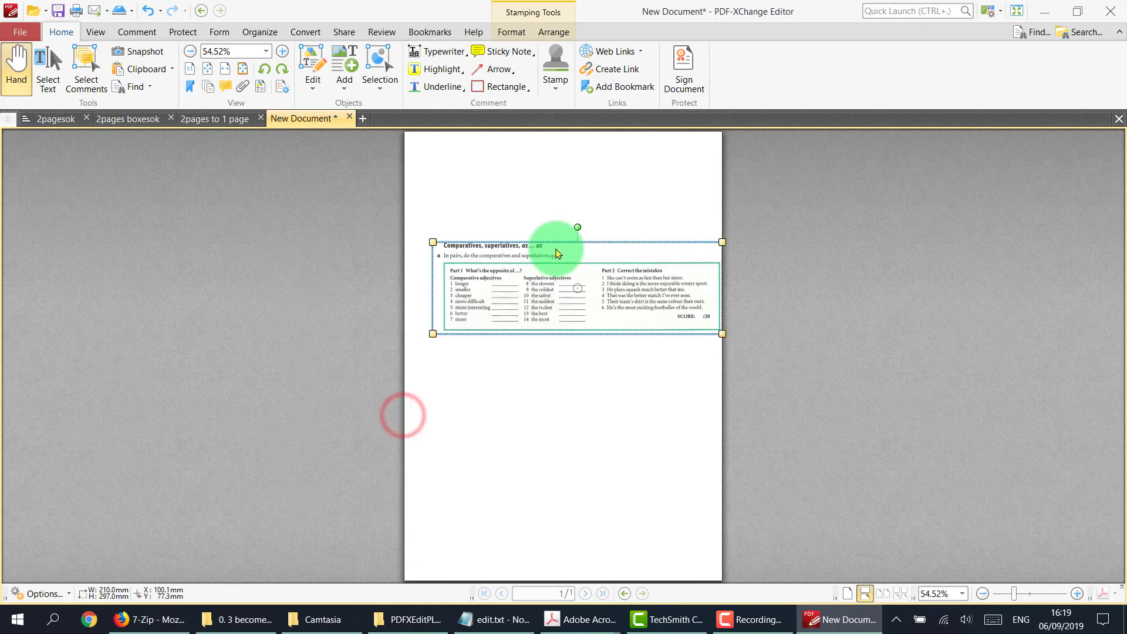
drag(574, 291, 566, 189)
scroll(567, 284, up, 1)
scroll(566, 284, up, 4)
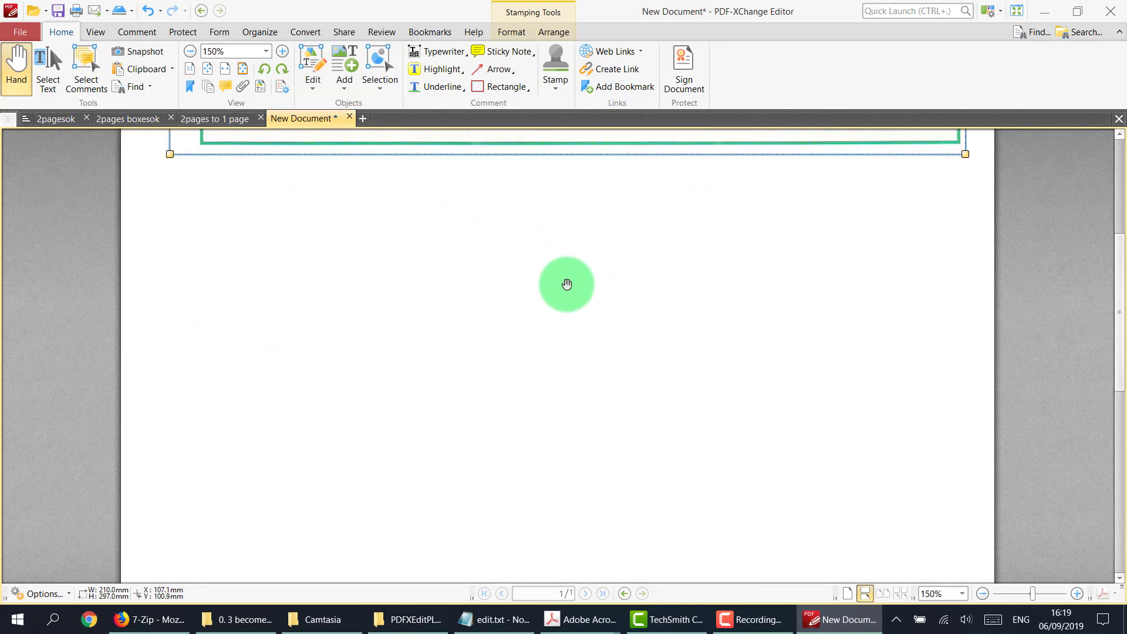
scroll(505, 283, up, 1)
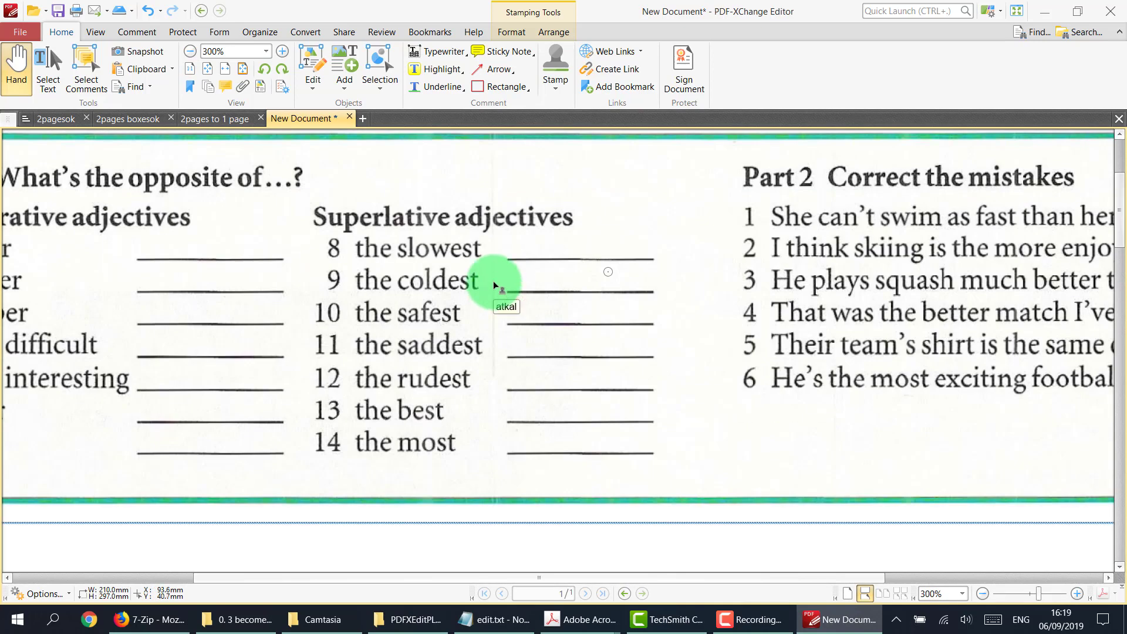
scroll(495, 286, up, 1)
scroll(495, 286, down, 2)
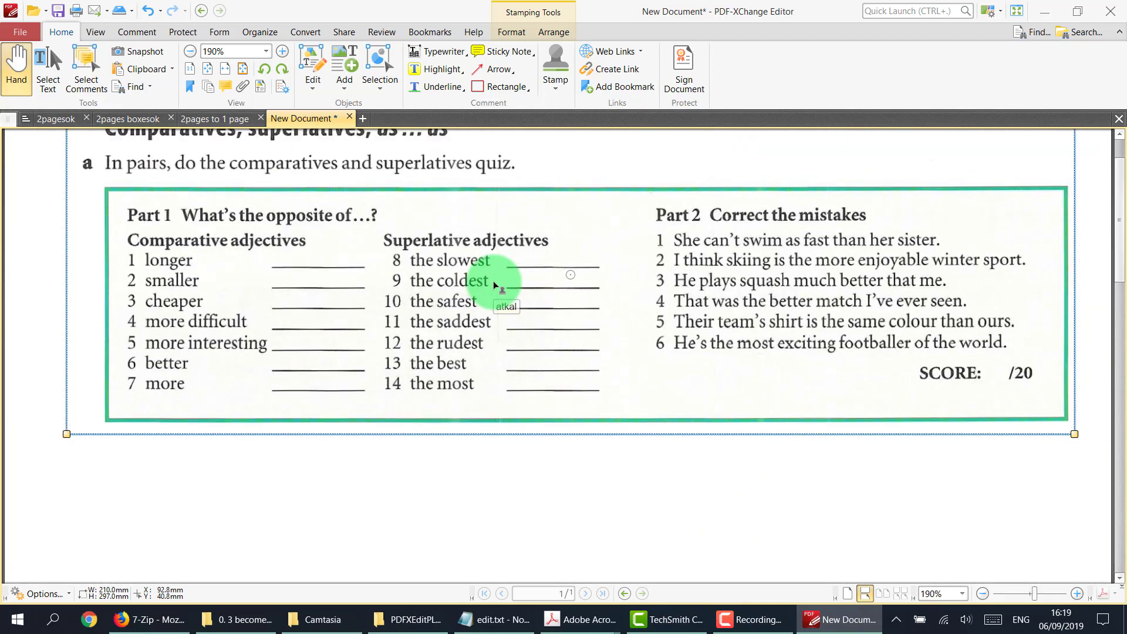
scroll(495, 286, down, 4)
scroll(494, 282, up, 1)
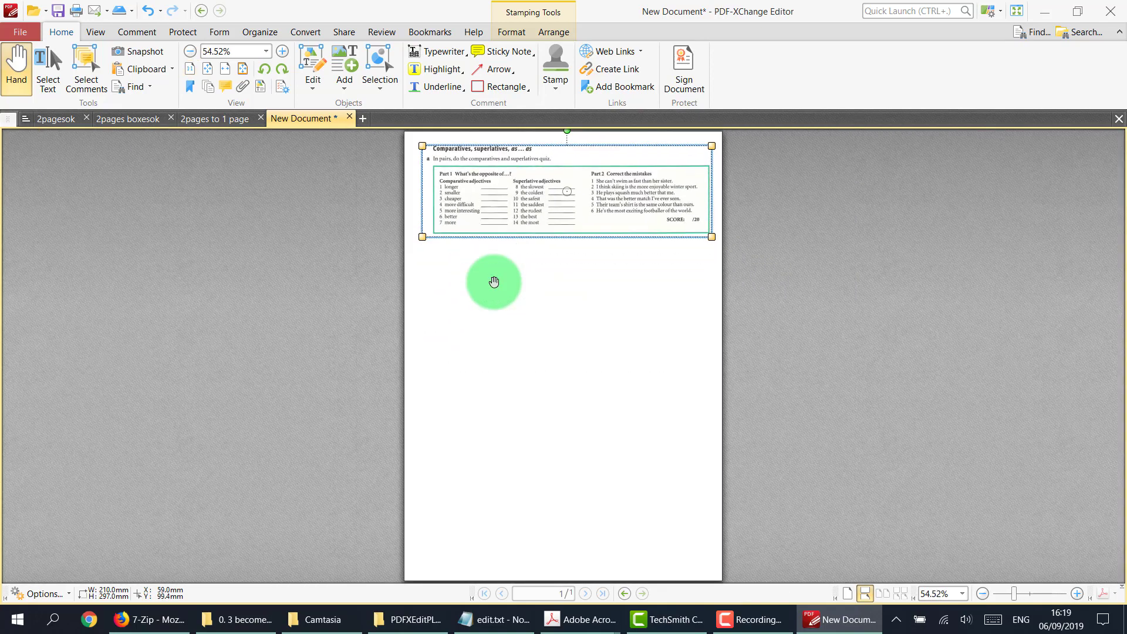
- Scroll through 2pagesok to look over its PRACTICE section
click(48, 121)
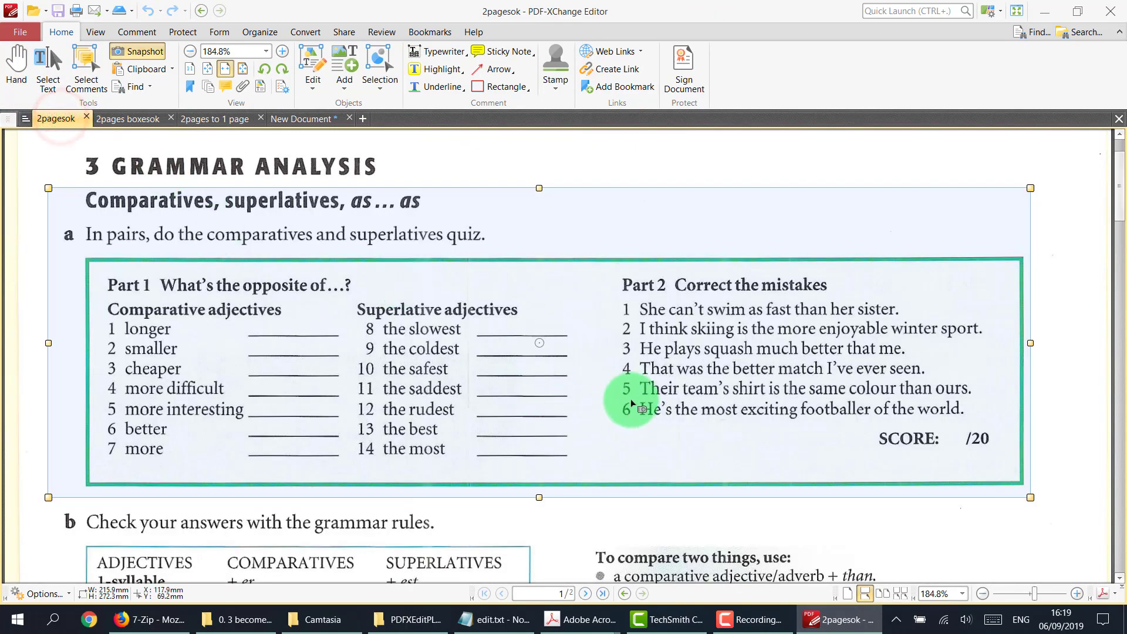
scroll(633, 397, down, 10)
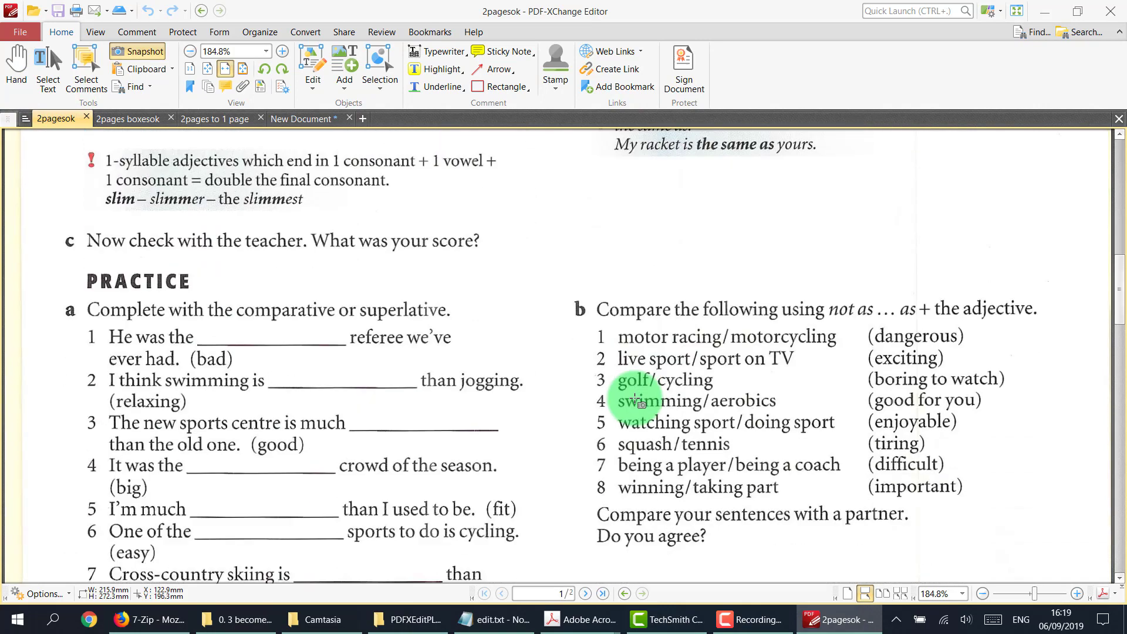
scroll(636, 399, down, 2)
scroll(607, 397, down, 1)
scroll(607, 397, up, 1)
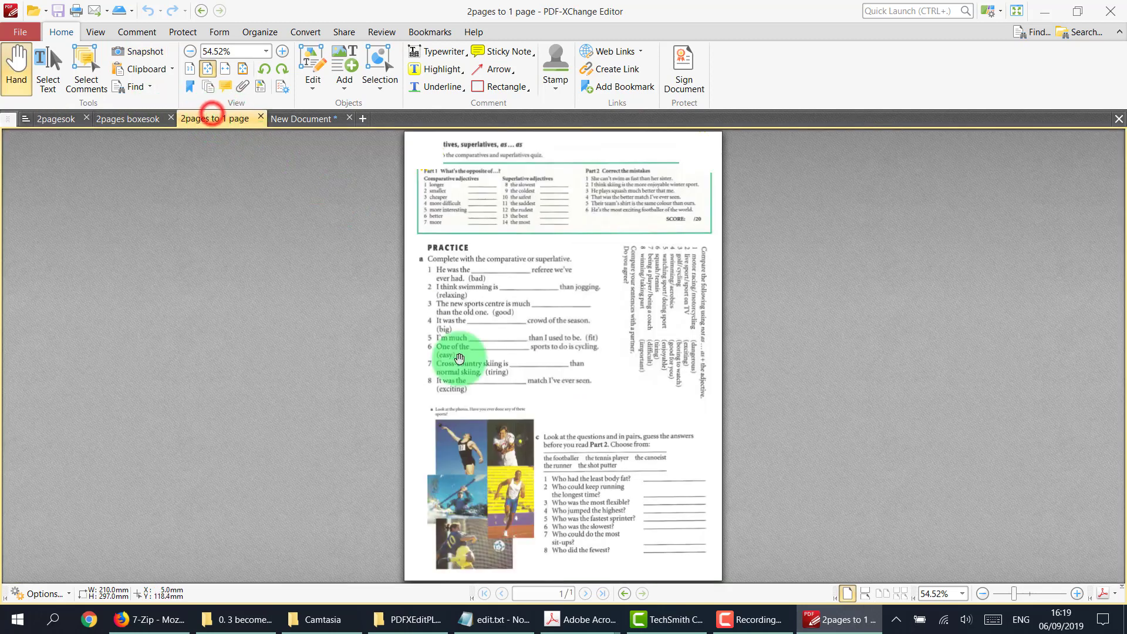
ctrl+scroll(627, 316, up, 4)
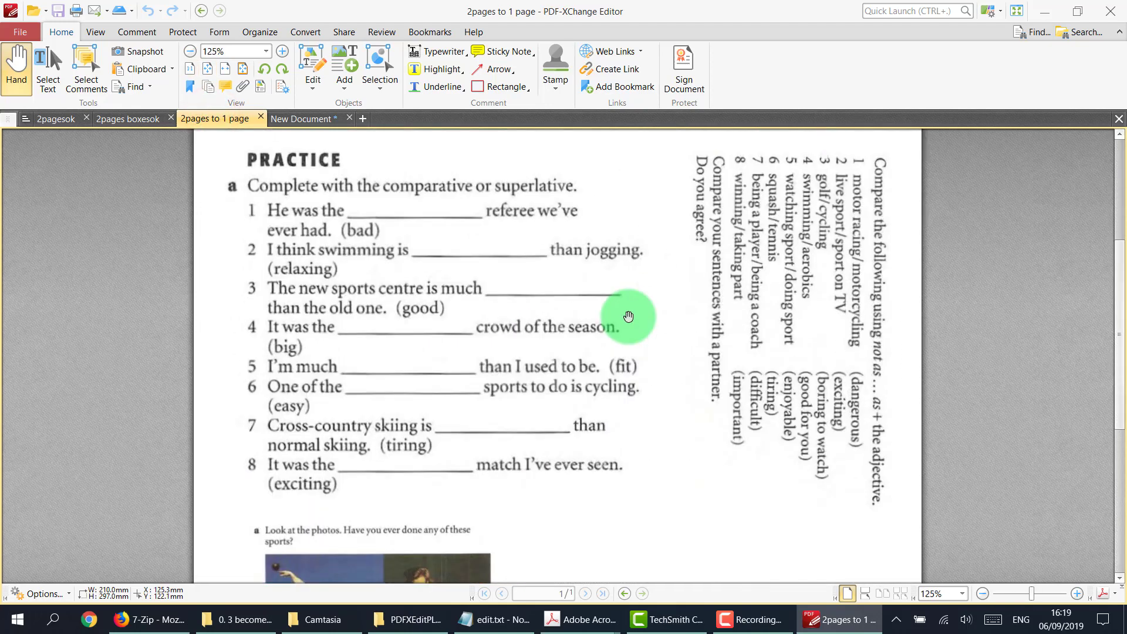
scroll(631, 321, up, 1)
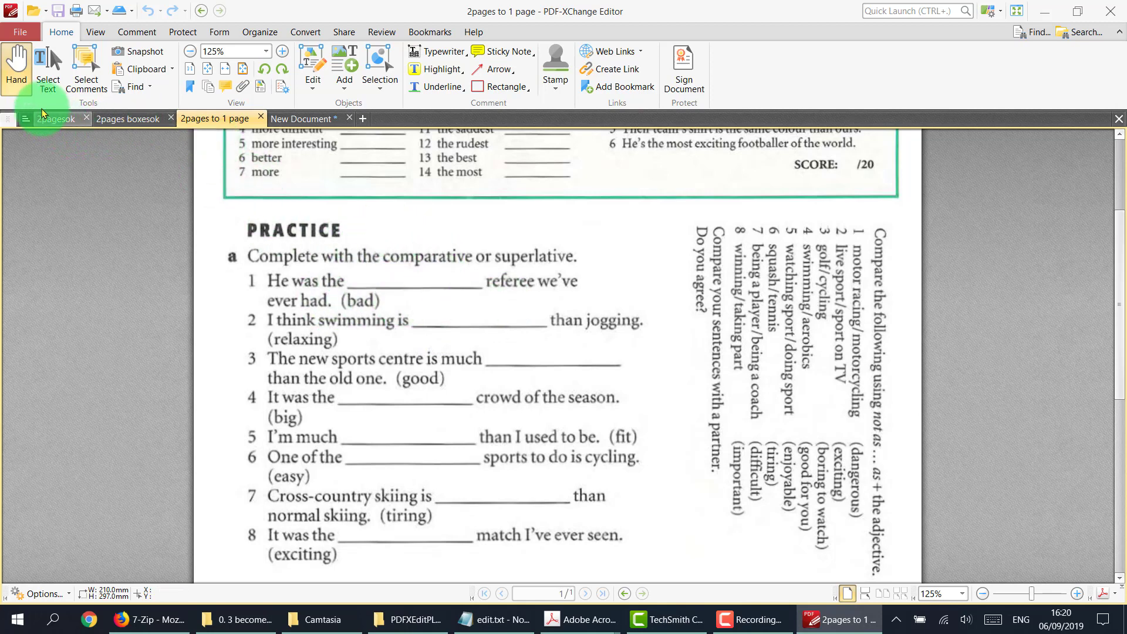
- Snapshot Practice exercise a in 2pagesok
click(55, 121)
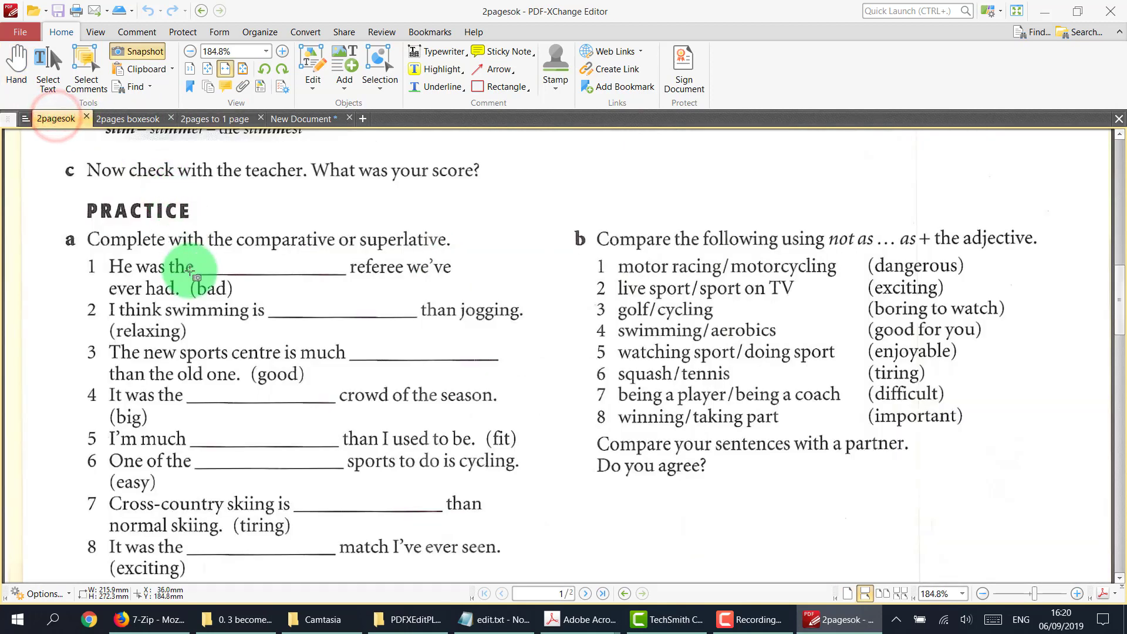
scroll(194, 269, down, 1)
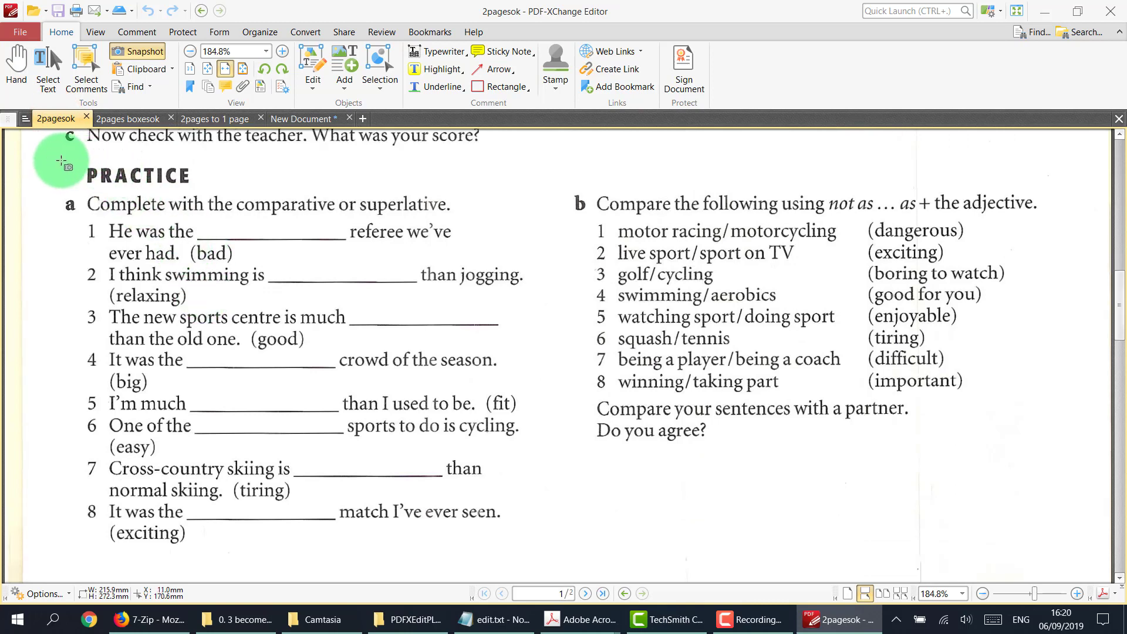
drag(61, 160, 531, 554)
- Paste exercise a just below the quiz, then snapshot exercise b in 2pagesok
click(284, 118)
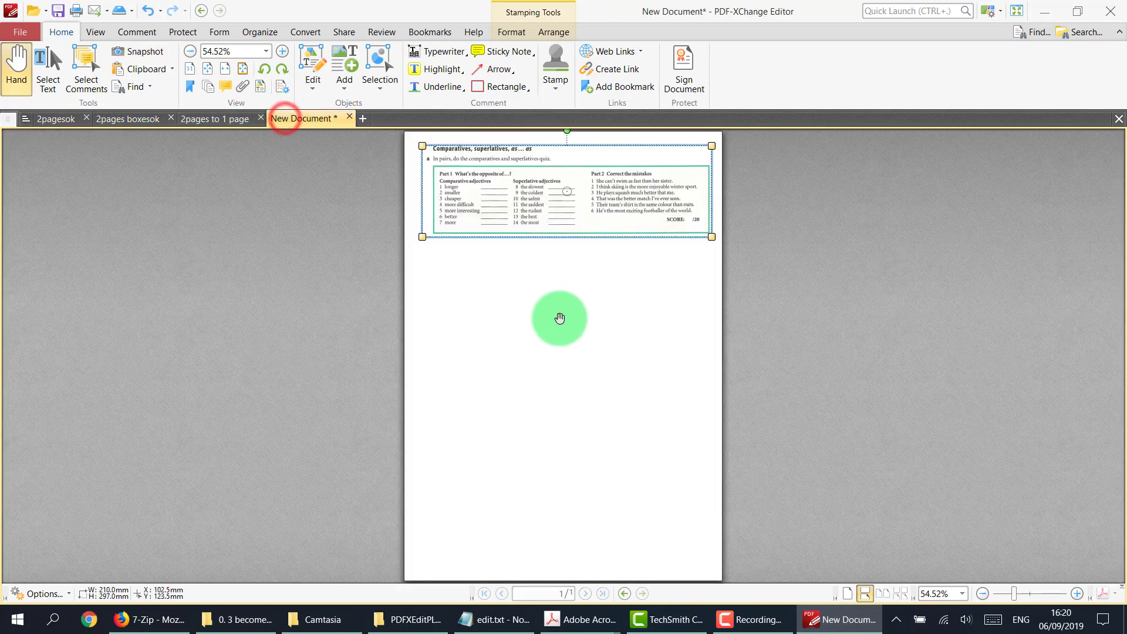
key(ctrl+v)
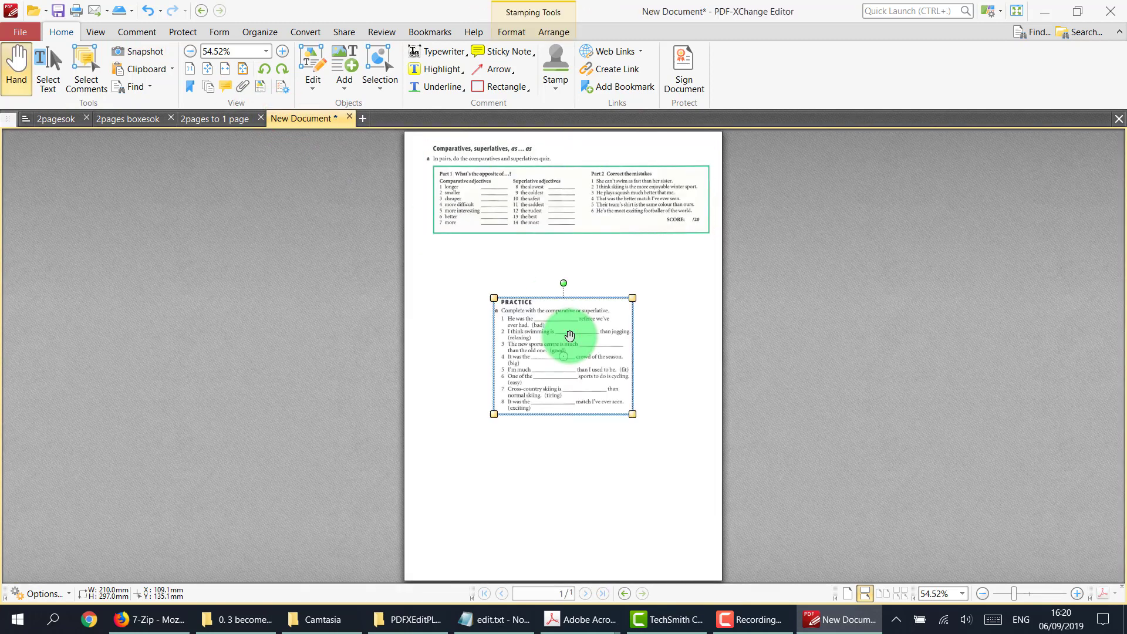
drag(557, 340, 485, 287)
click(539, 455)
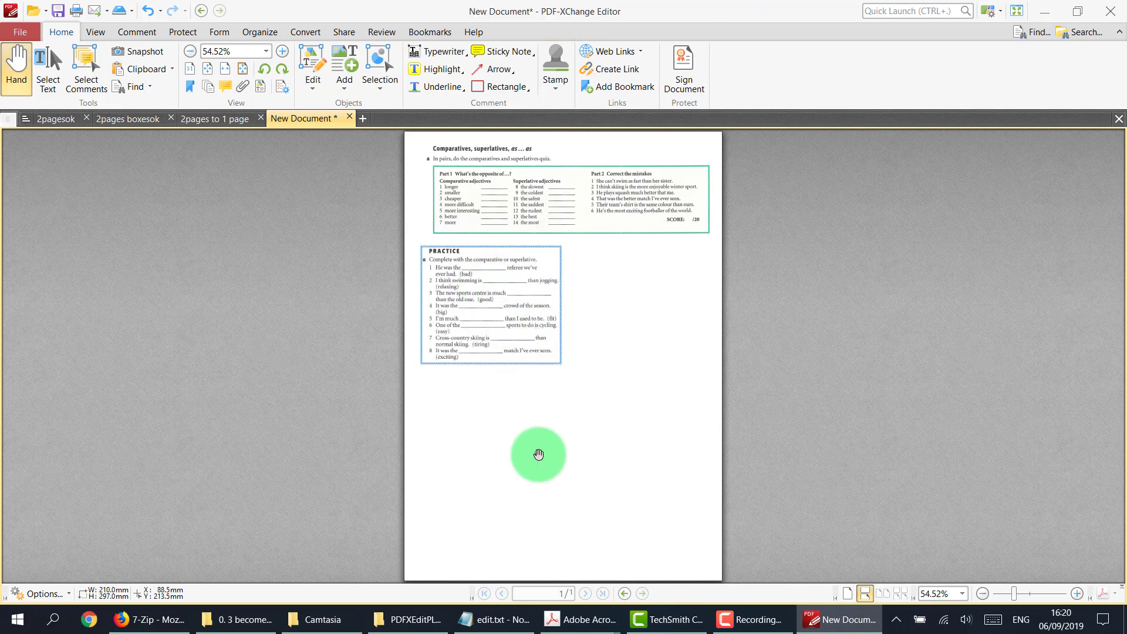
click(56, 118)
drag(566, 185, 1047, 450)
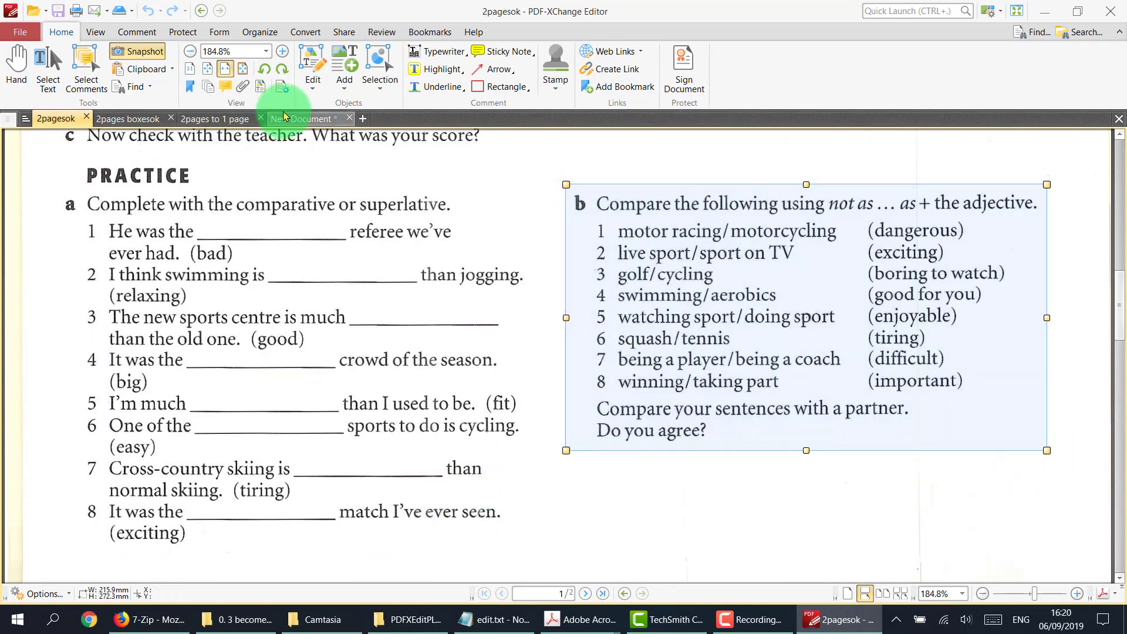
- Paste exercise b on the worksheet, rotate it a quarter turn and move it right
click(284, 117)
key(ctrl+v)
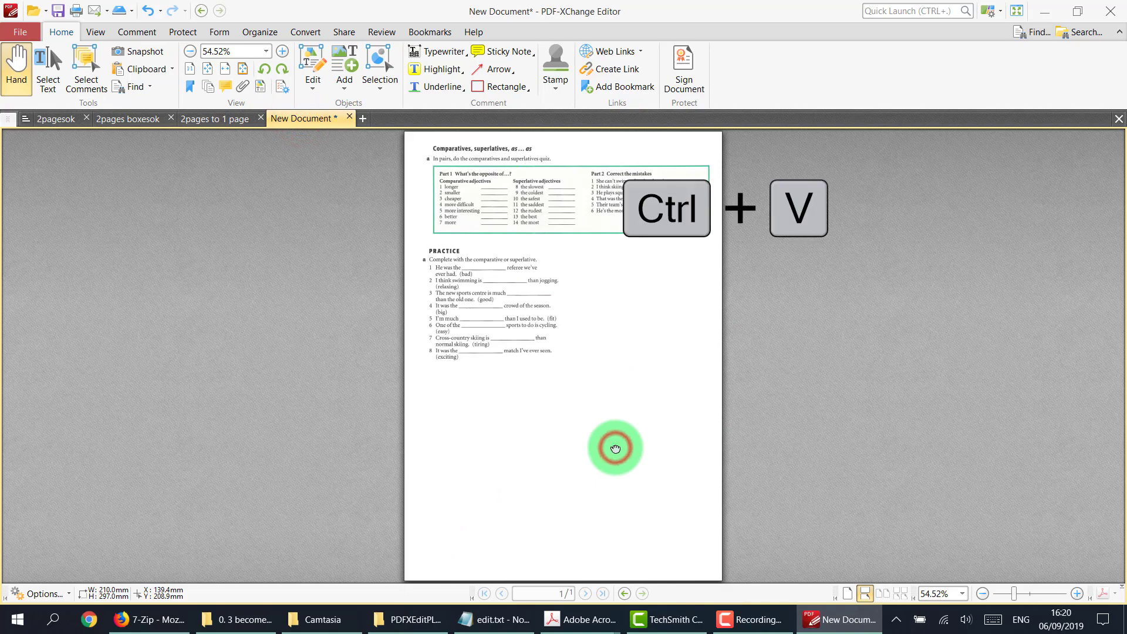
click(615, 448)
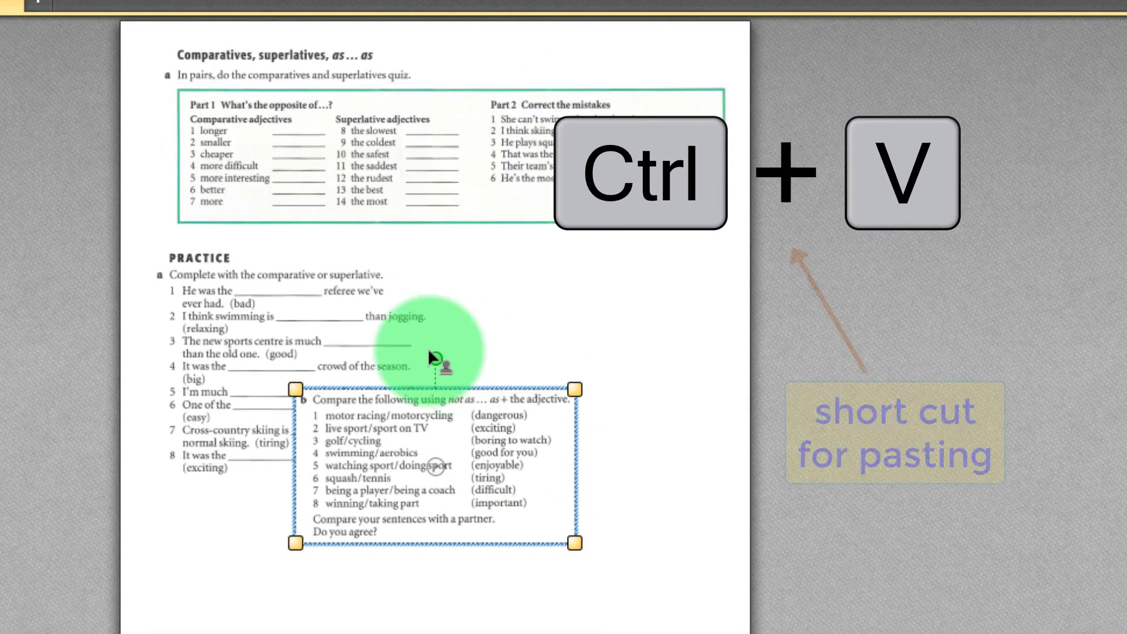
drag(435, 360, 510, 470)
drag(421, 490, 625, 436)
- Enlarge the PRACTICE image, shift it up-left, and fine-tune exercise b's rotation
click(223, 385)
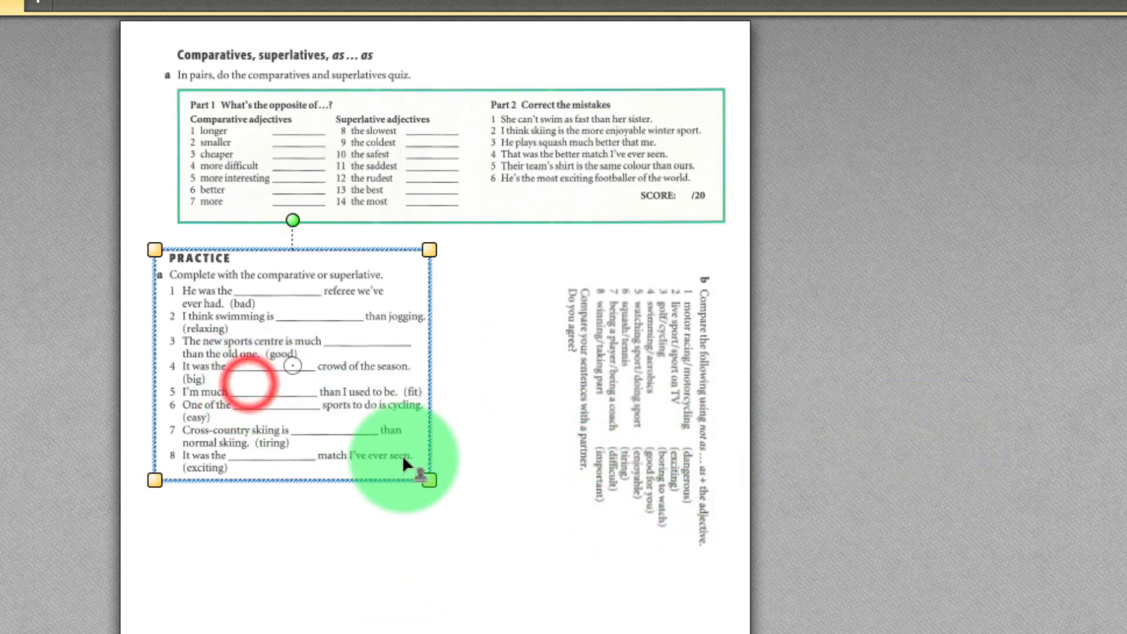
drag(432, 480, 543, 570)
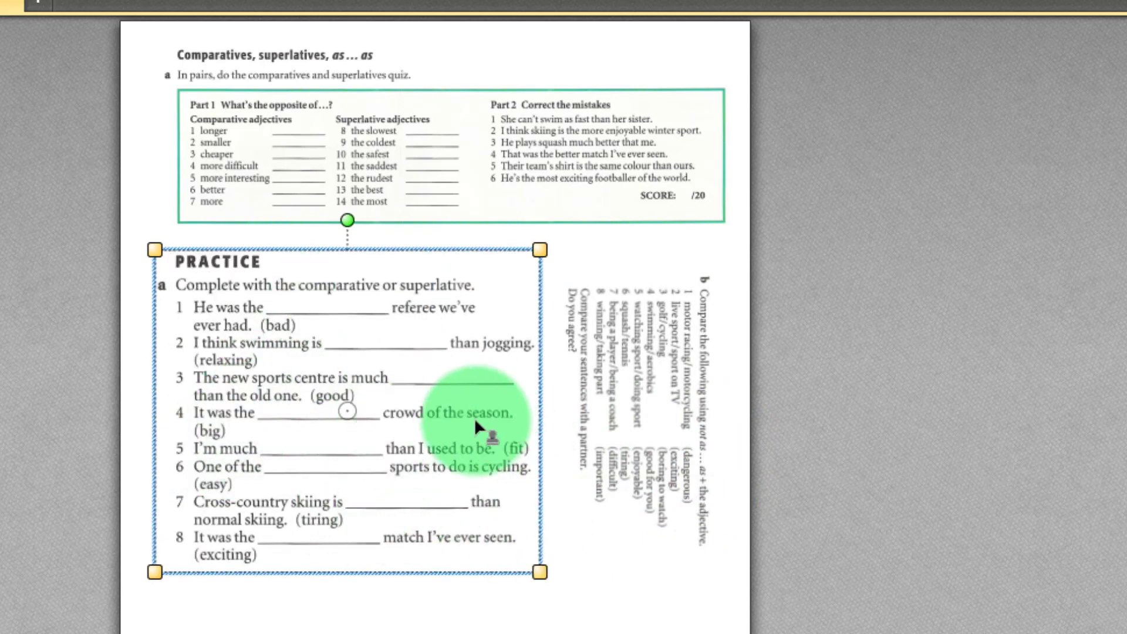
drag(355, 421, 343, 411)
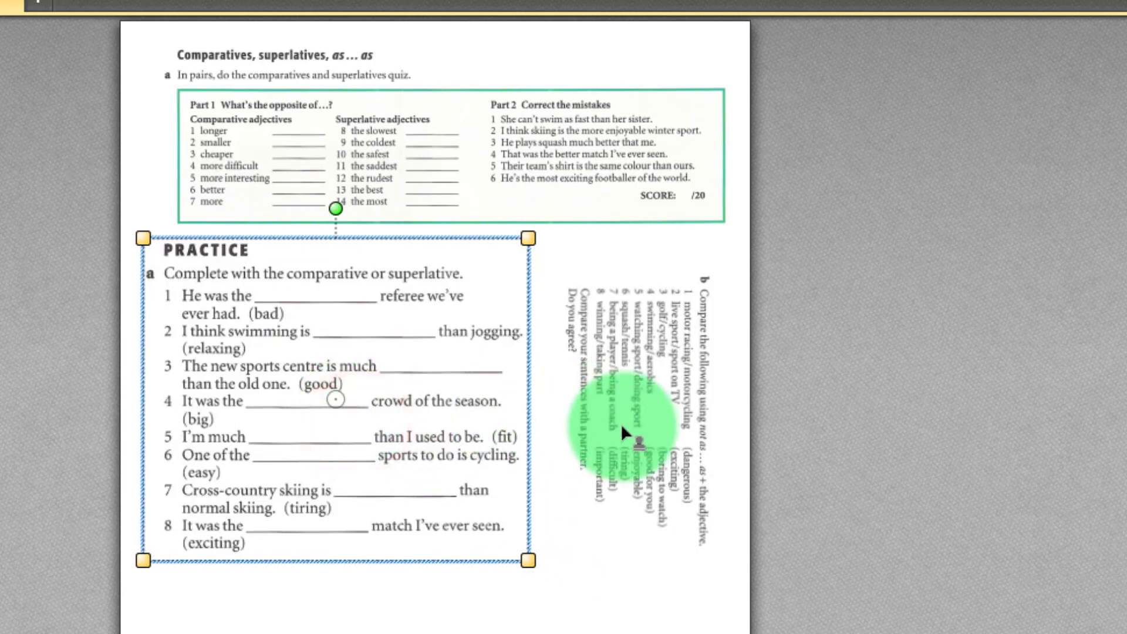
click(643, 405)
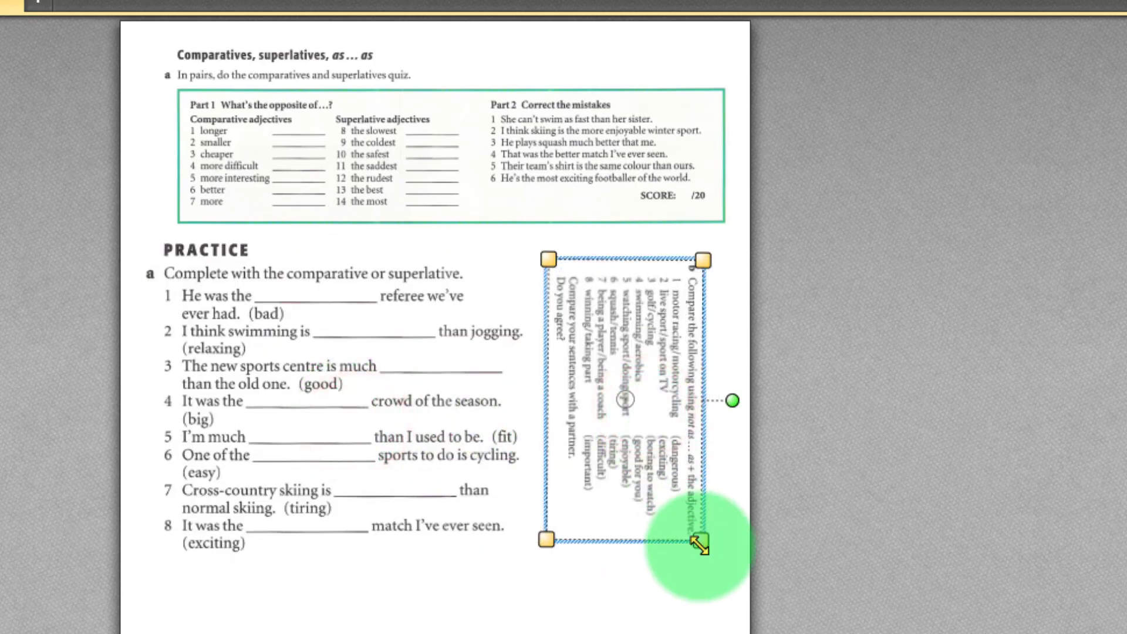
drag(737, 402, 732, 398)
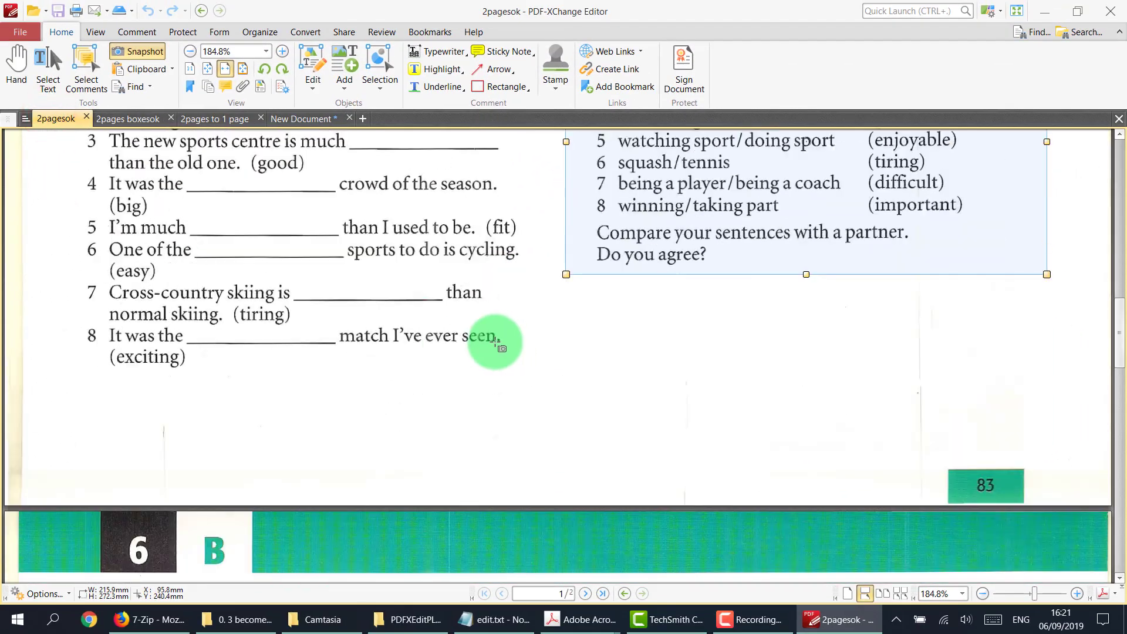
- Snapshot the sports photos on page 2 of 2pagesok
scroll(496, 344, down, 20)
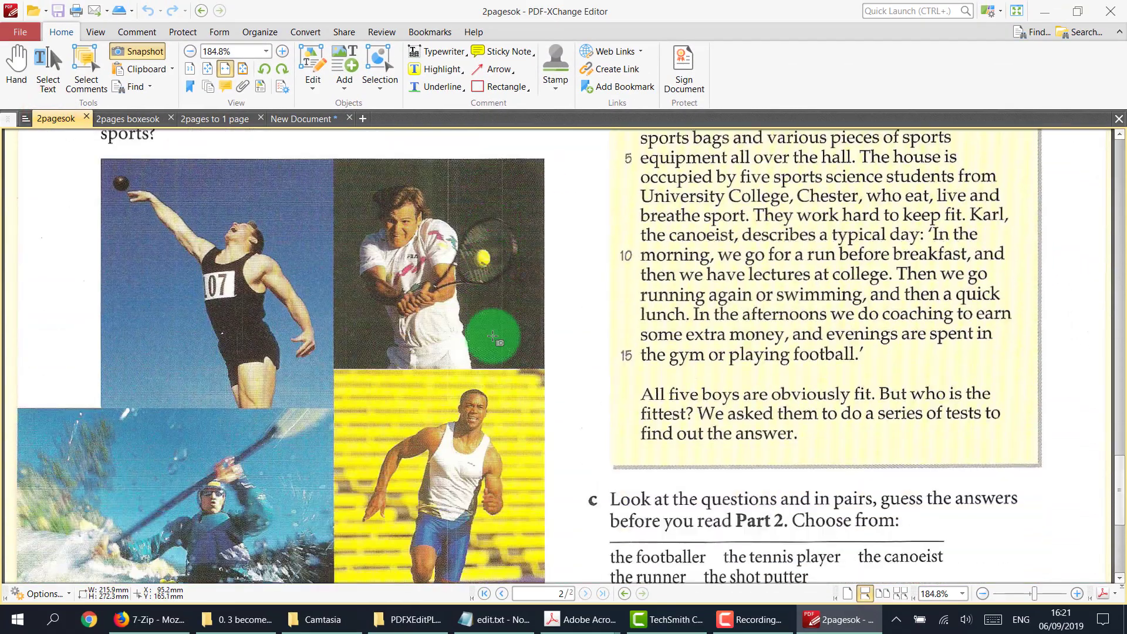
scroll(363, 300, down, 5)
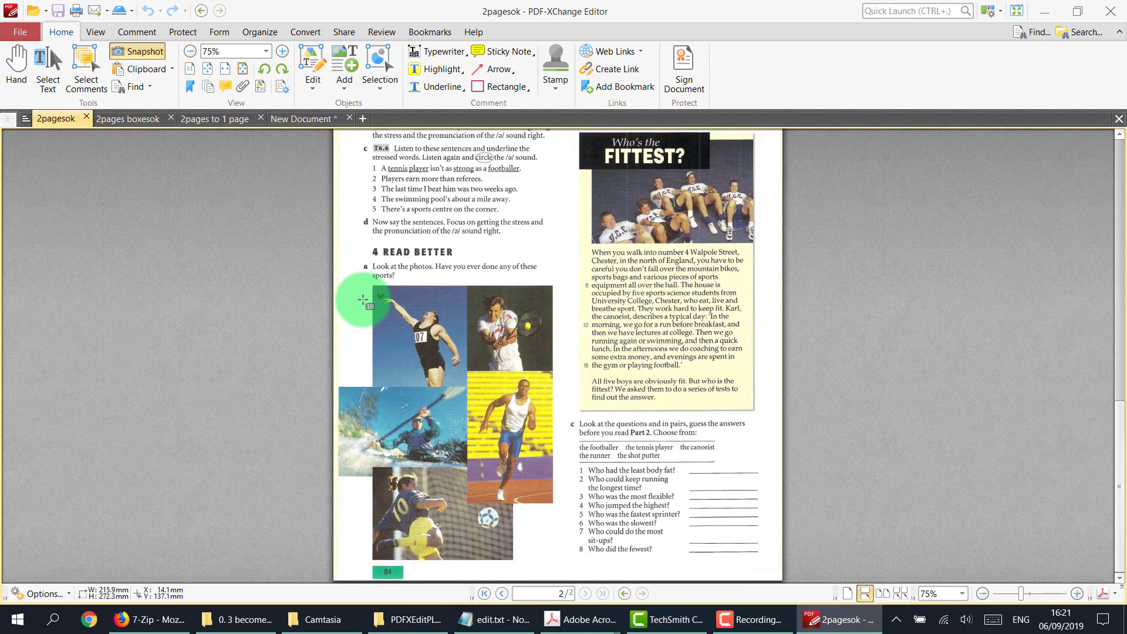
scroll(369, 364, up, 1)
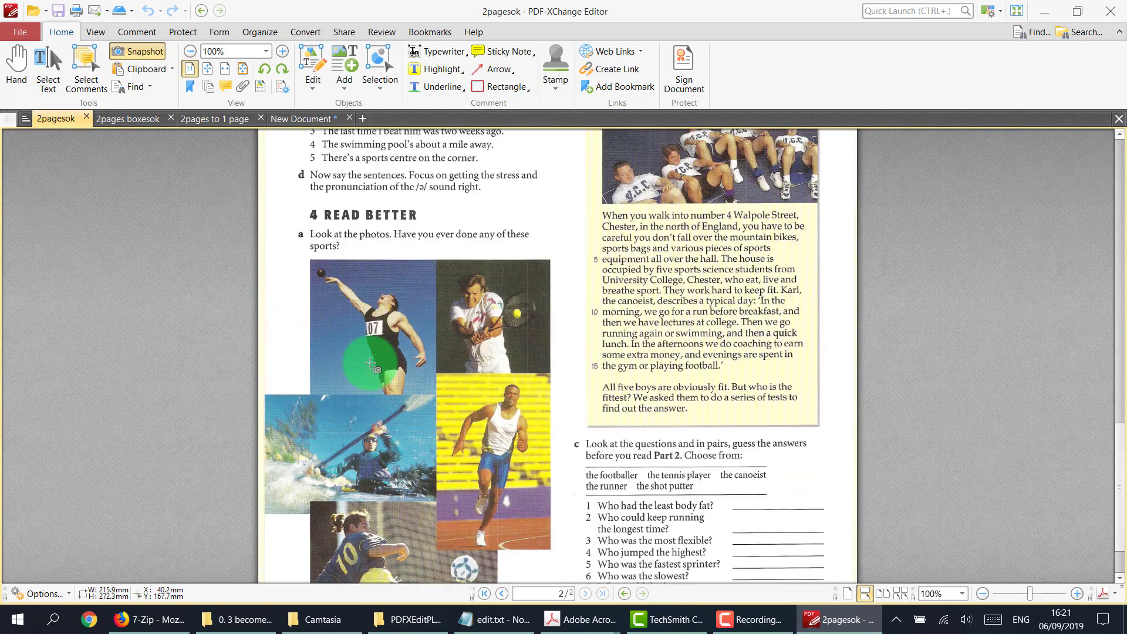
scroll(370, 364, down, 3)
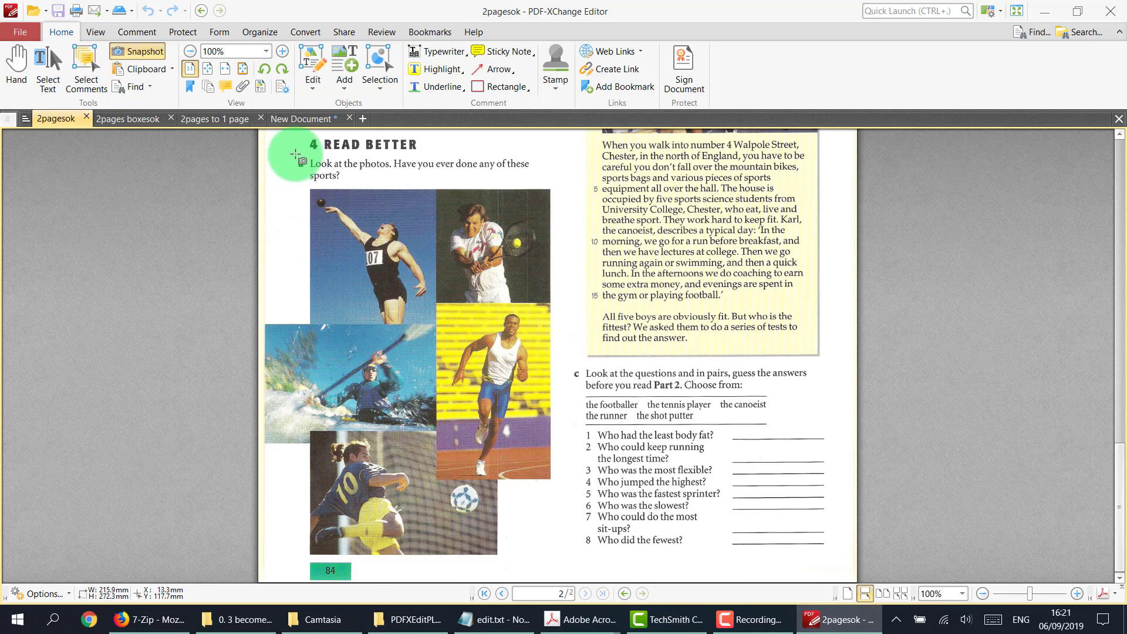
drag(295, 153, 549, 550)
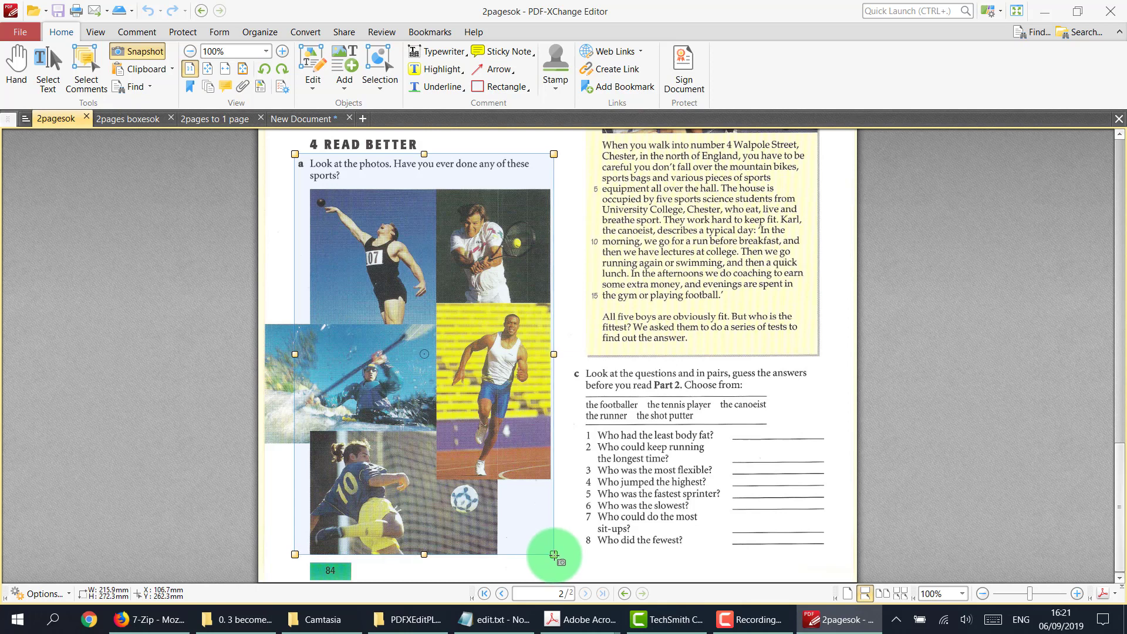
- Paste the sports photos onto the worksheet and shrink them to size
click(291, 117)
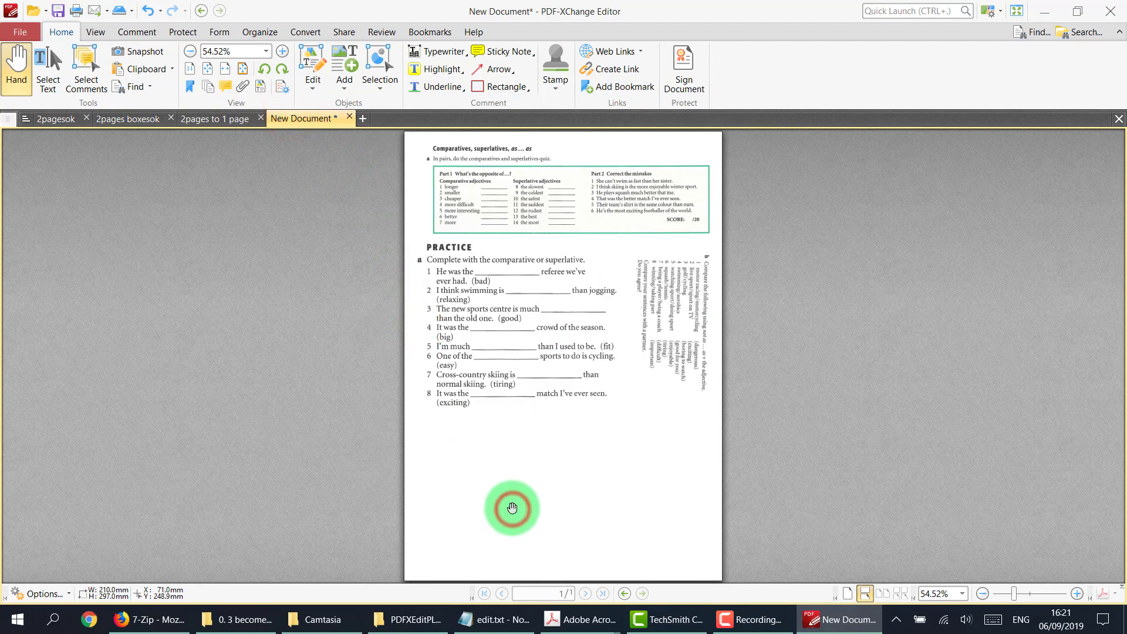
key(ctrl+v)
drag(552, 339, 485, 440)
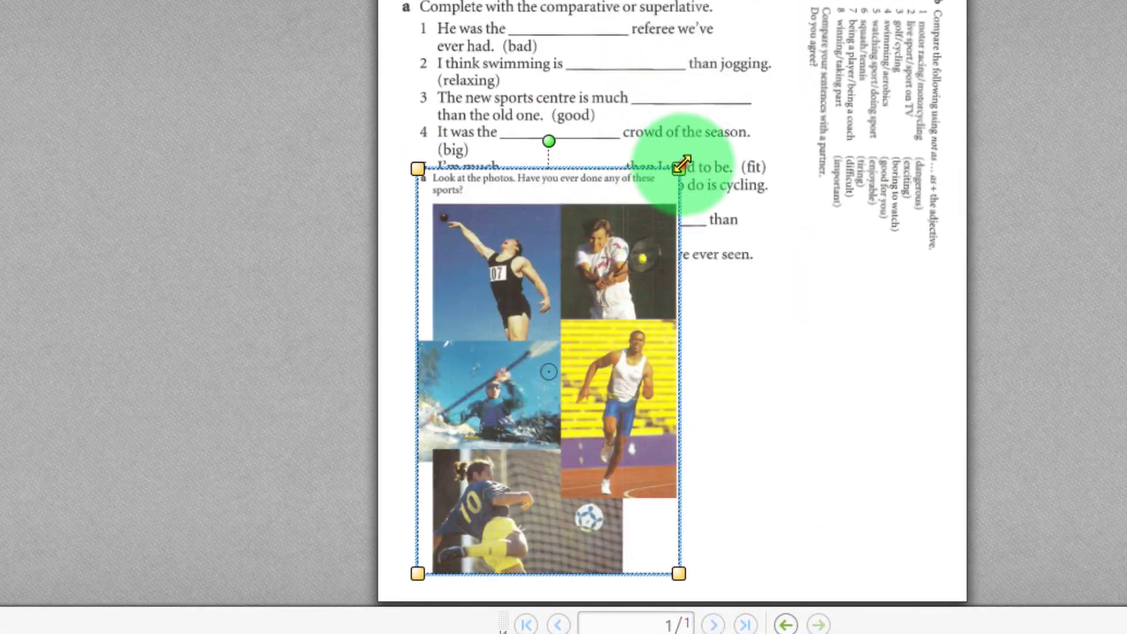
drag(682, 165, 593, 300)
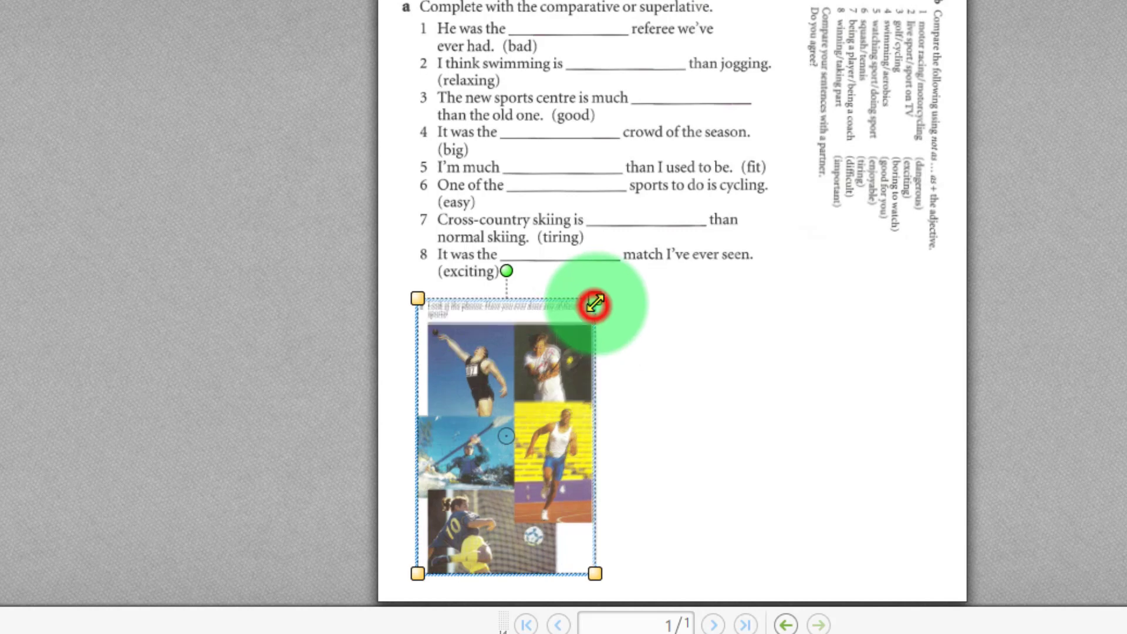
mouse_move(502, 375)
mouse_down()
mouse_move(491, 389)
mouse_move(500, 391)
mouse_up()
mouse_move(595, 311)
mouse_down()
mouse_move(609, 290)
mouse_move(606, 299)
mouse_up()
drag(517, 392, 523, 376)
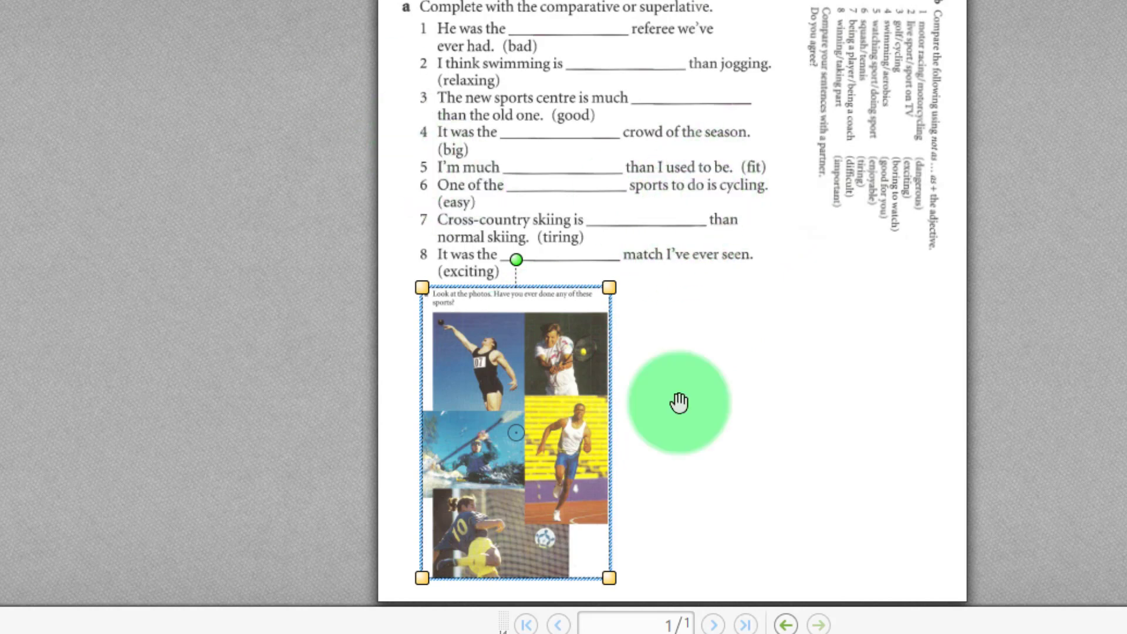
- Place the sports photos below exercise a and shift exercise b left and down
click(780, 428)
drag(502, 452, 545, 323)
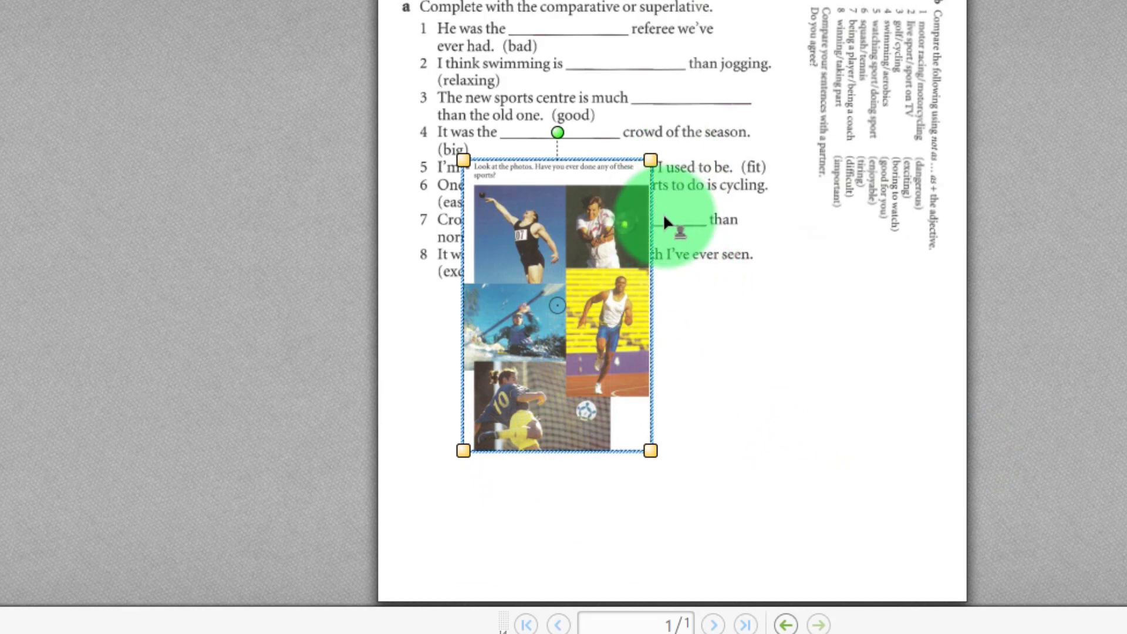
drag(537, 278, 497, 402)
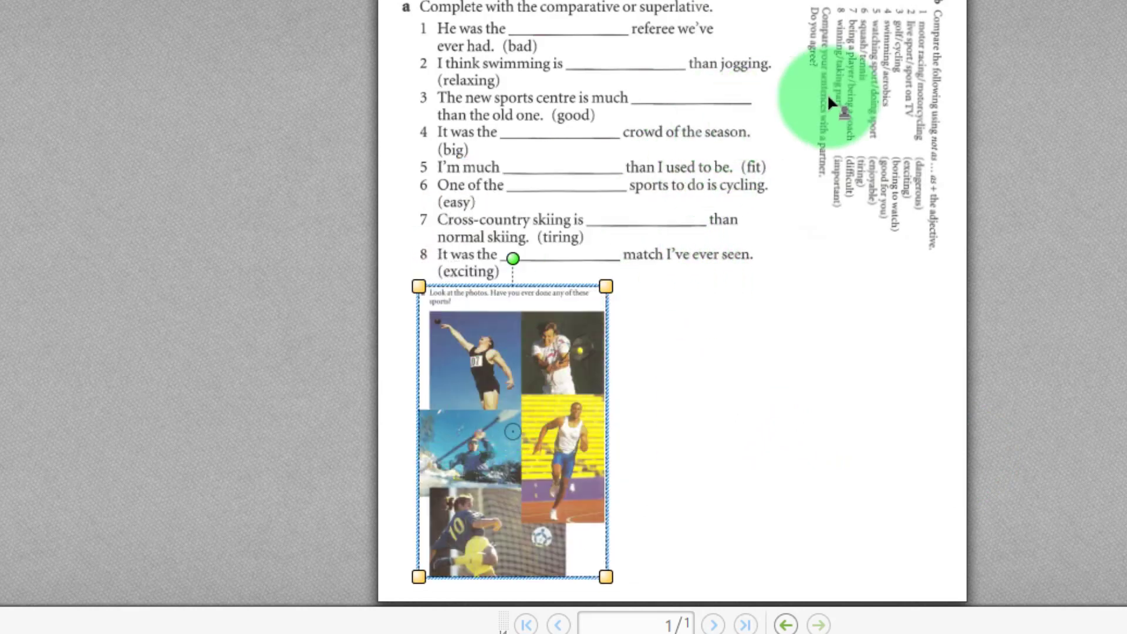
drag(865, 101, 815, 142)
click(679, 390)
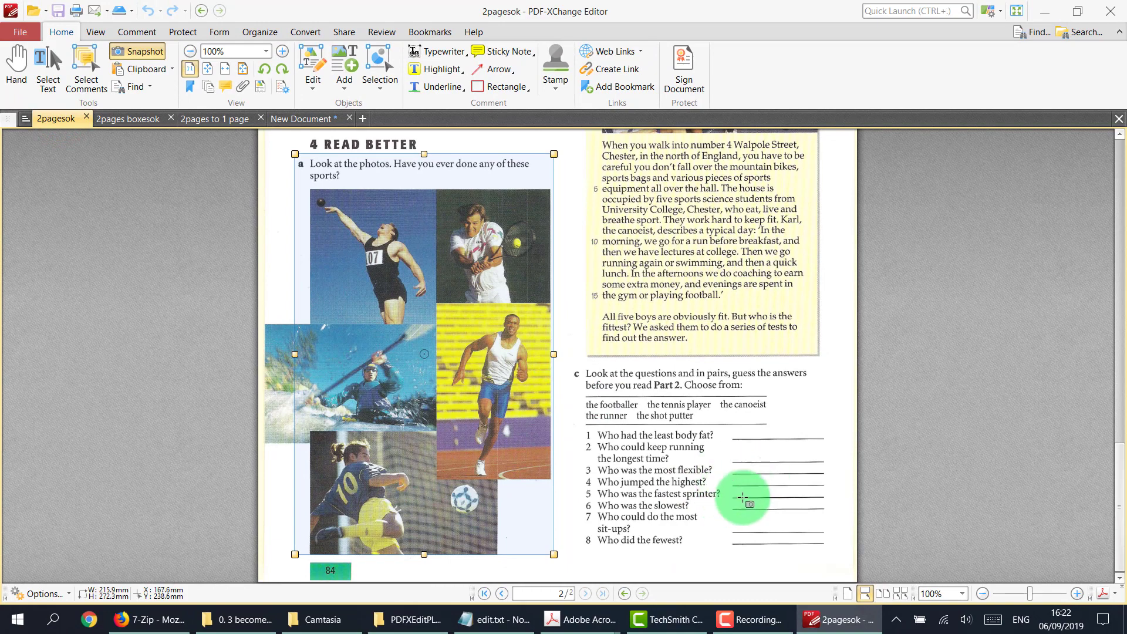
- Snapshot exercise c, paste it on the worksheet and enlarge it beside the sports photos
scroll(744, 498, up, 4)
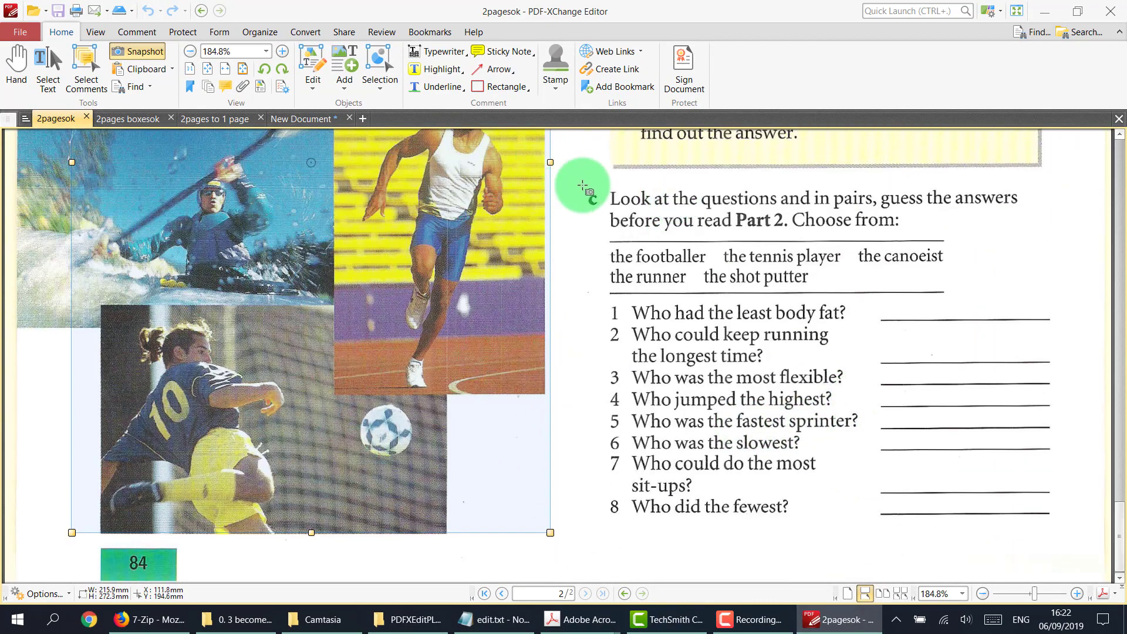
drag(585, 186, 1067, 526)
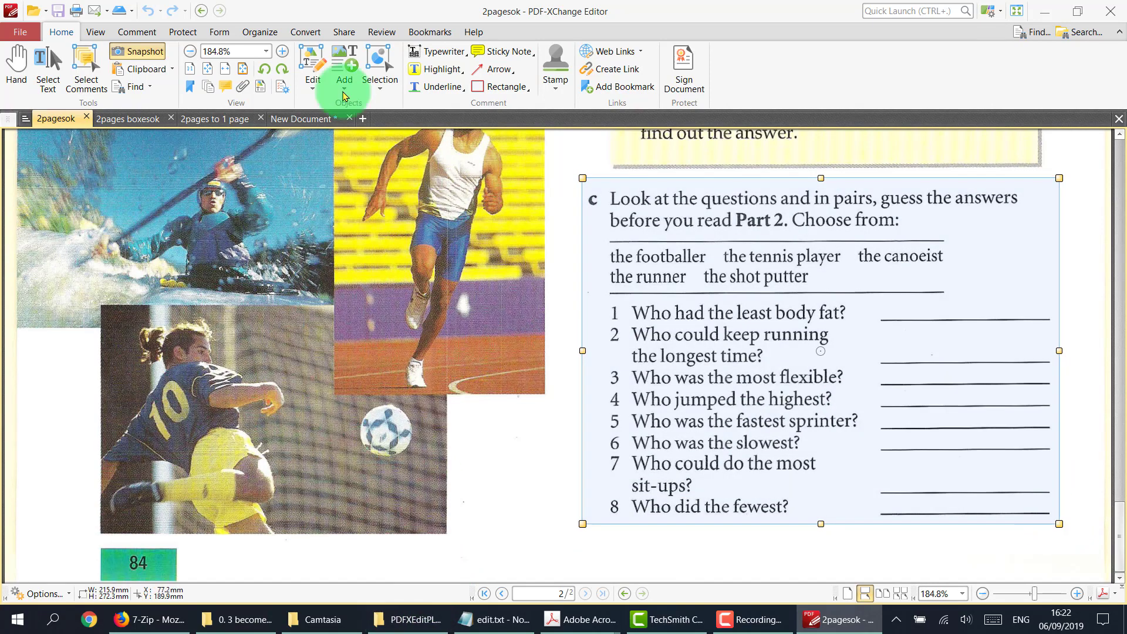
click(308, 117)
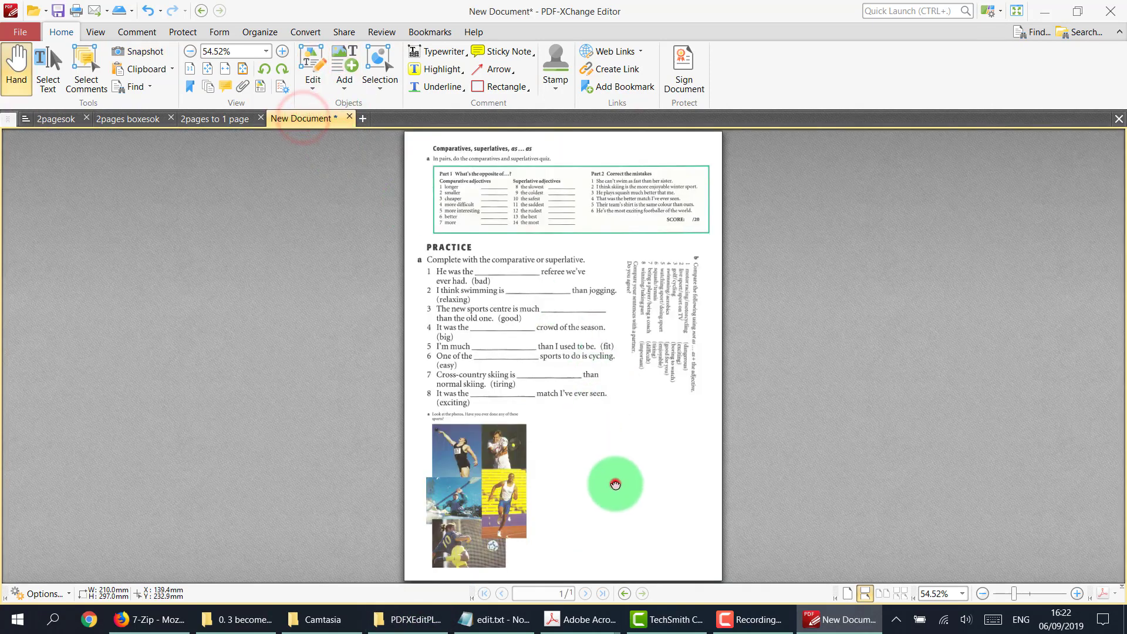
key(ctrl+v)
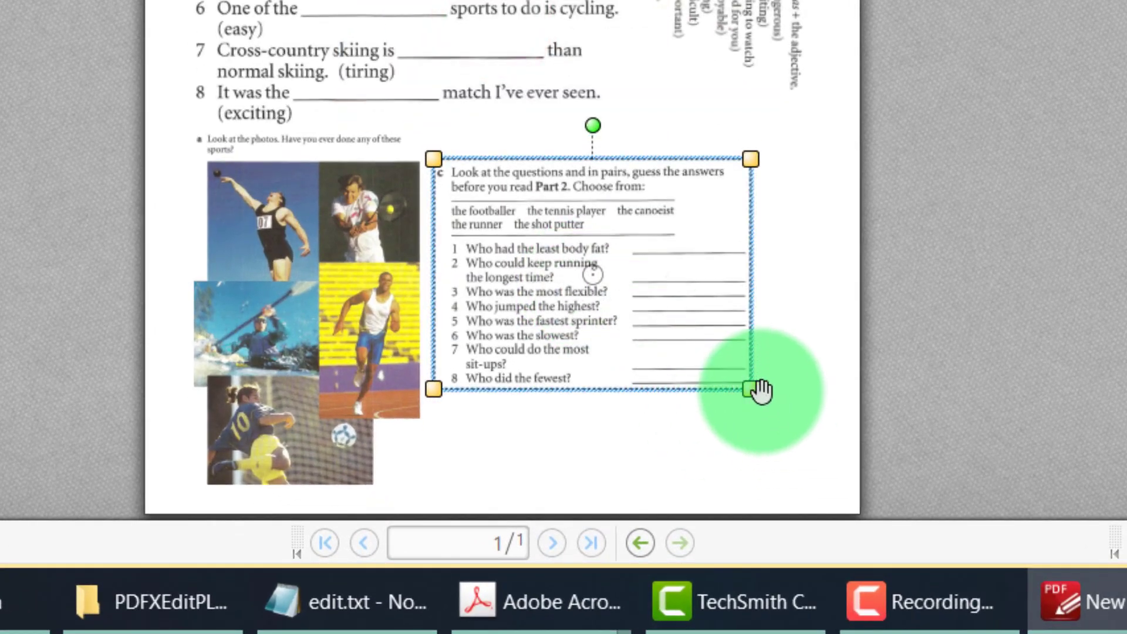
drag(751, 389, 830, 448)
drag(626, 317, 619, 341)
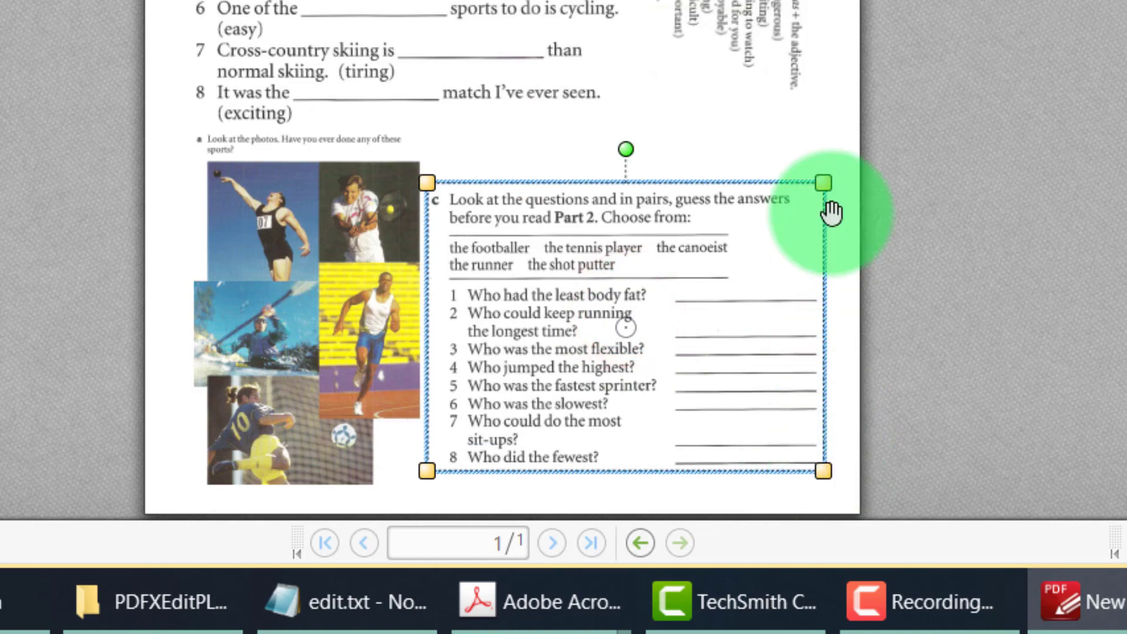
drag(828, 182, 834, 175)
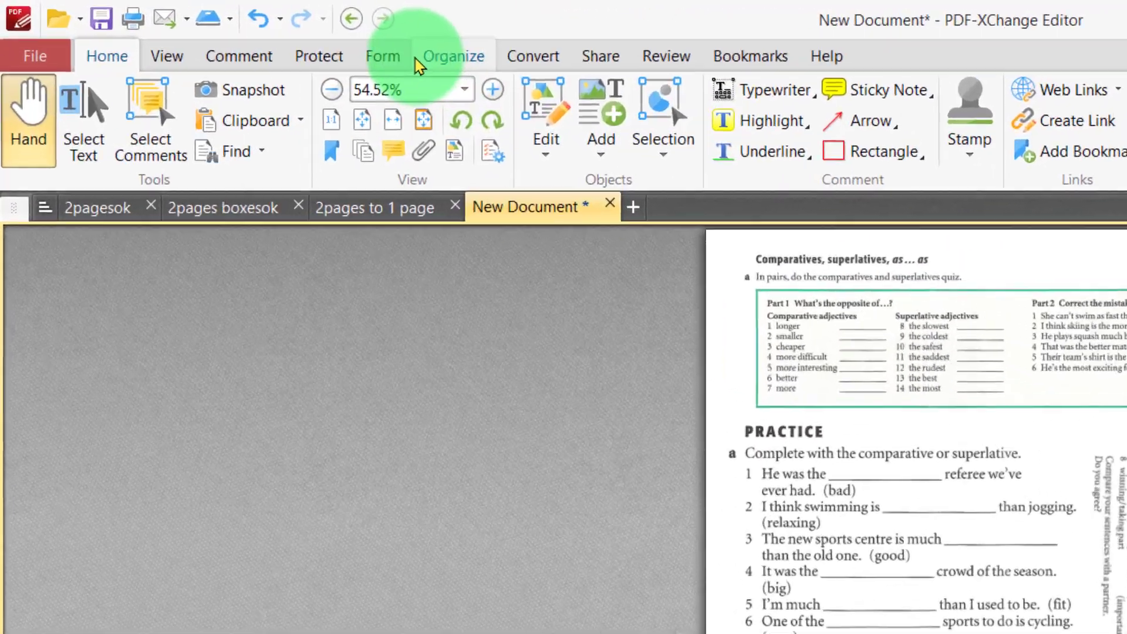
- Flatten the worksheet's annotations into the page
click(143, 34)
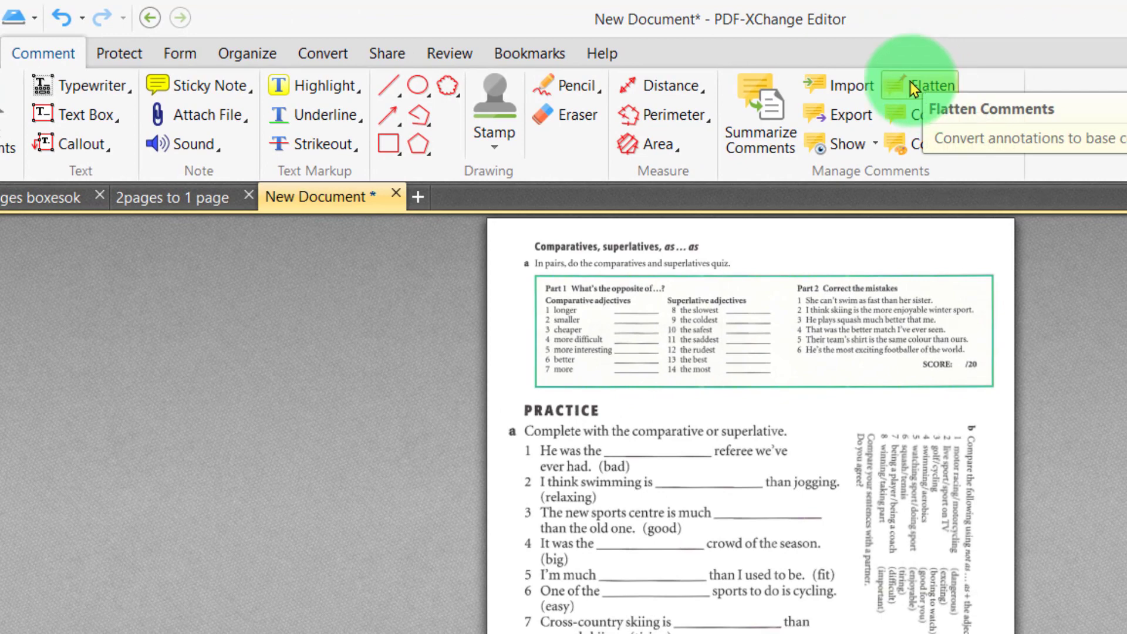
click(911, 84)
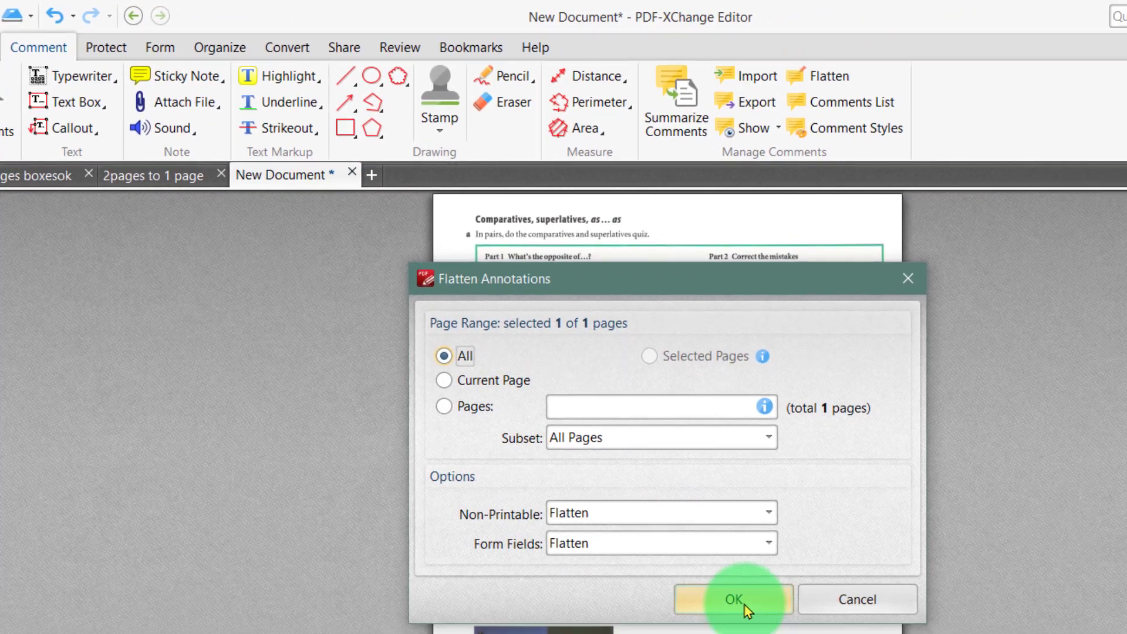
click(741, 605)
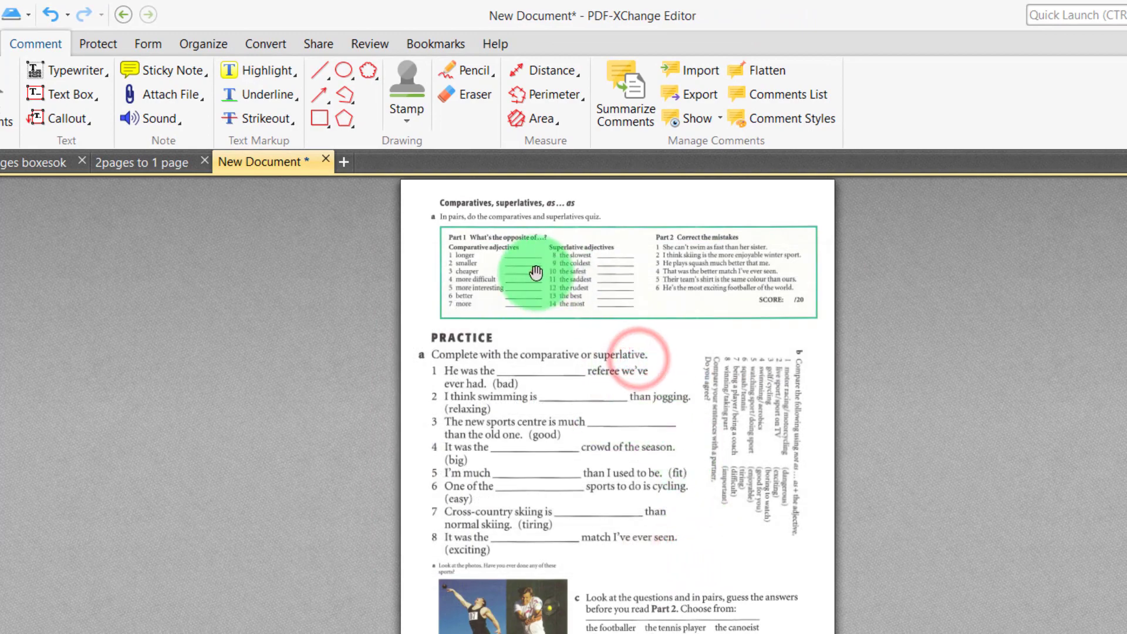
- Click repeatedly across the images on the flattened worksheet page
click(535, 282)
click(435, 183)
click(505, 228)
click(524, 240)
click(667, 317)
click(698, 383)
click(752, 437)
click(766, 454)
click(624, 465)
click(534, 435)
click(523, 496)
click(426, 563)
click(640, 569)
click(506, 543)
click(597, 496)
click(595, 347)
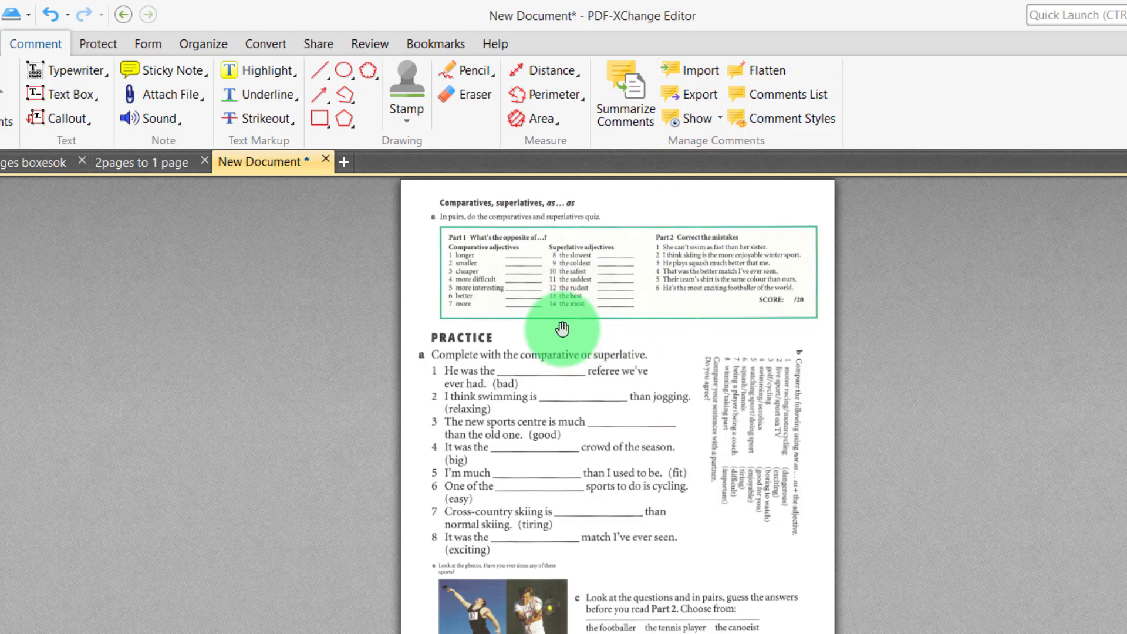
- Pick the Highlight tool at the quiz heading, click on the quiz text, then zoom out
scroll(556, 335, up, 5)
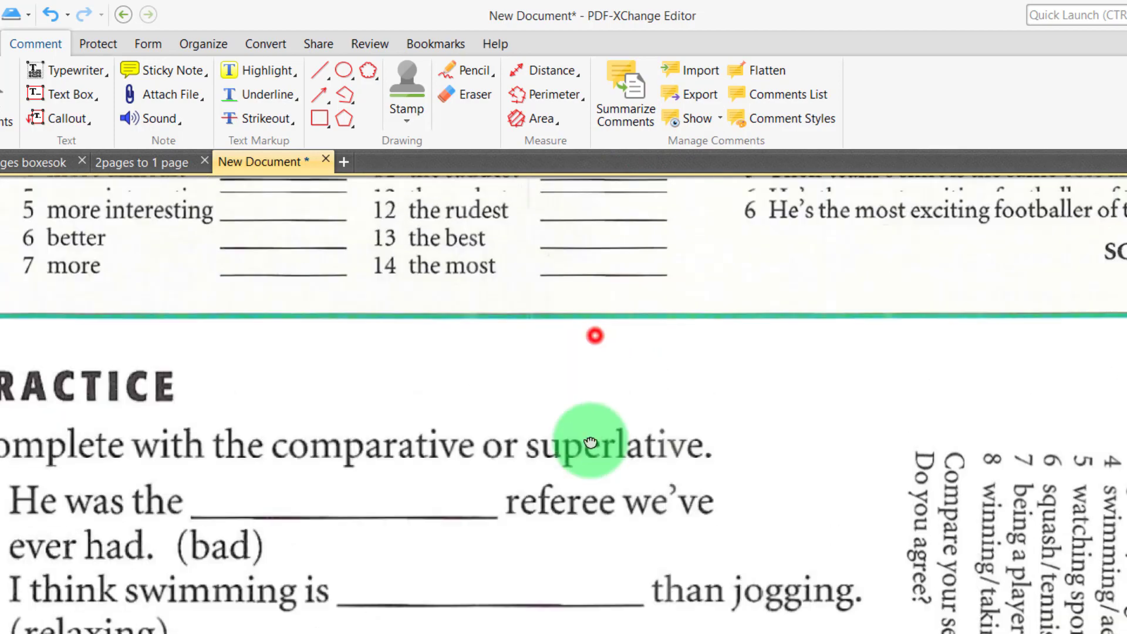
drag(591, 446, 627, 378)
scroll(626, 364, up, 5)
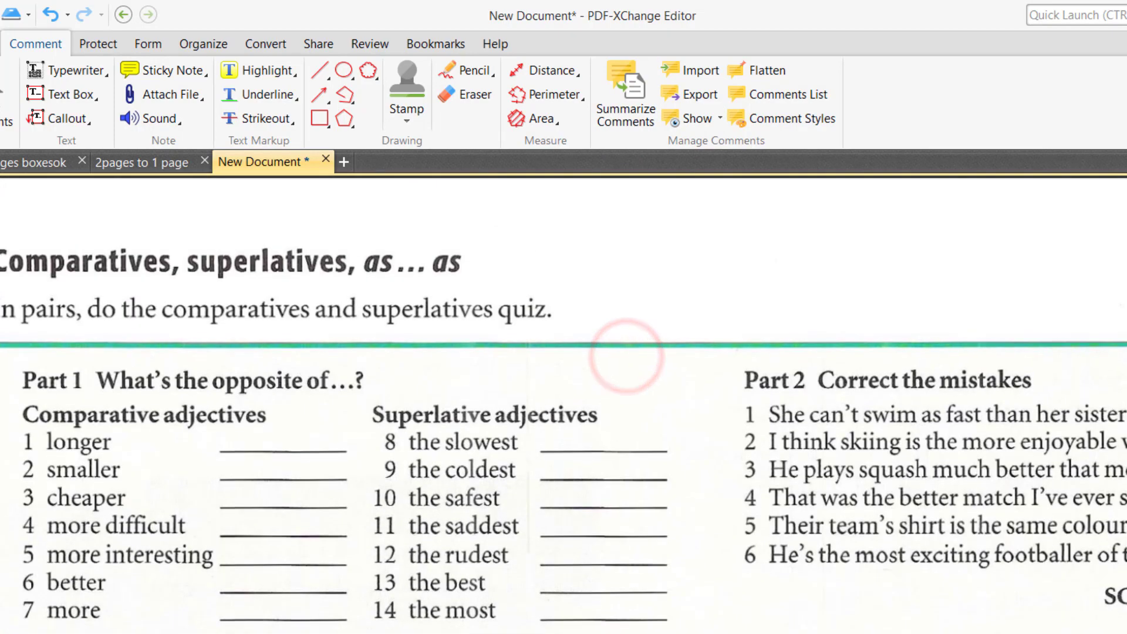
scroll(734, 382, down, 1)
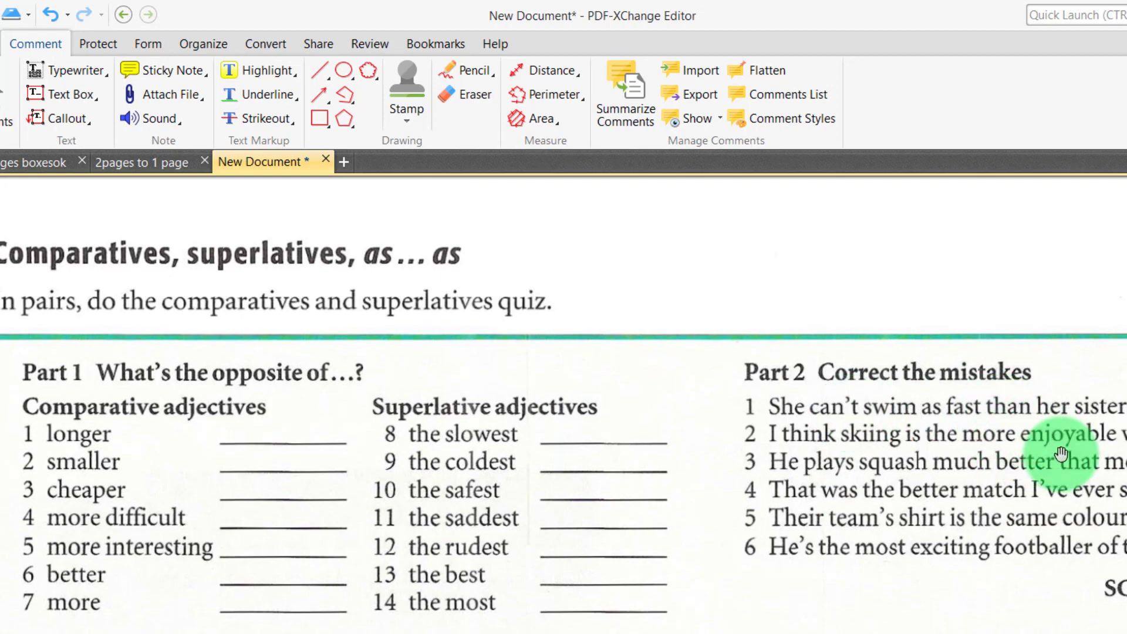
scroll(1062, 452, up, 3)
scroll(951, 430, right, 3)
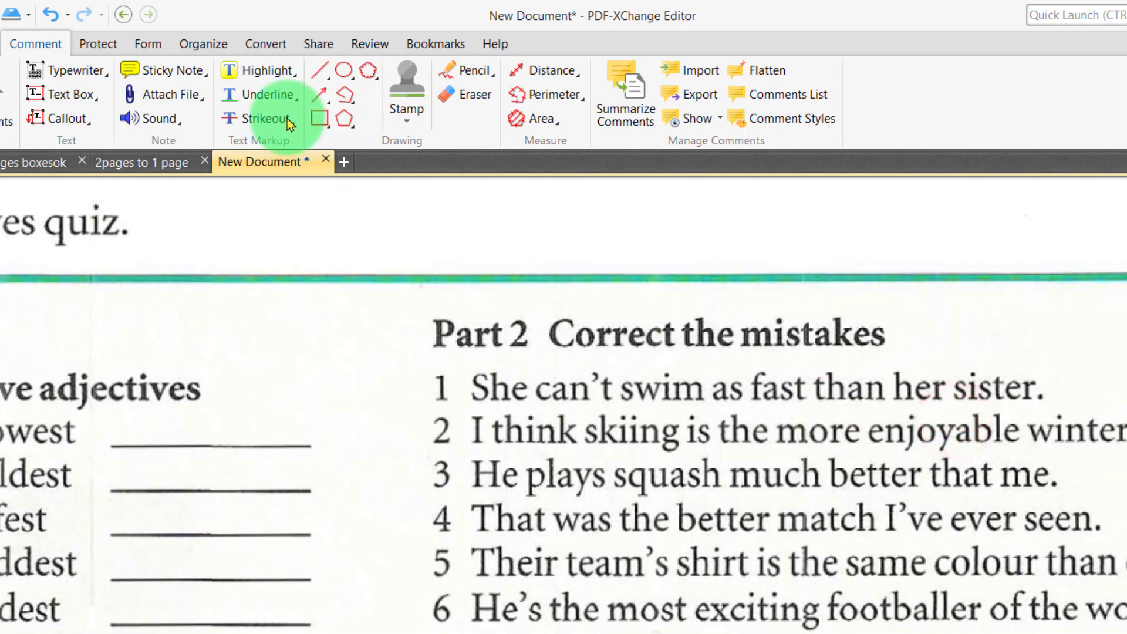
click(237, 71)
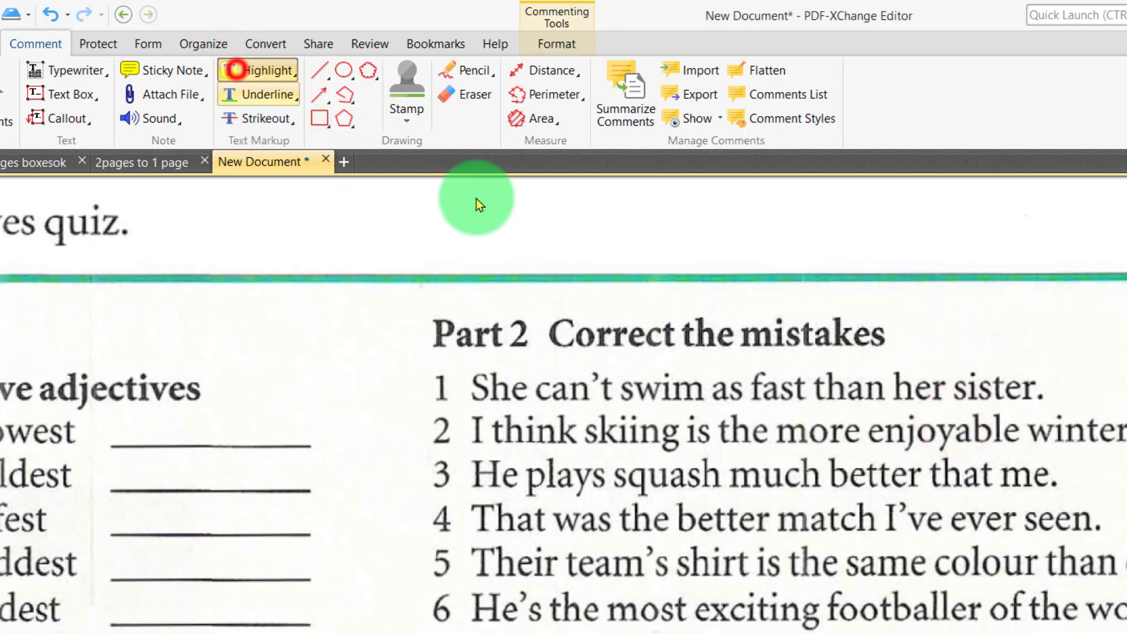
click(861, 382)
click(931, 382)
click(886, 375)
click(1016, 415)
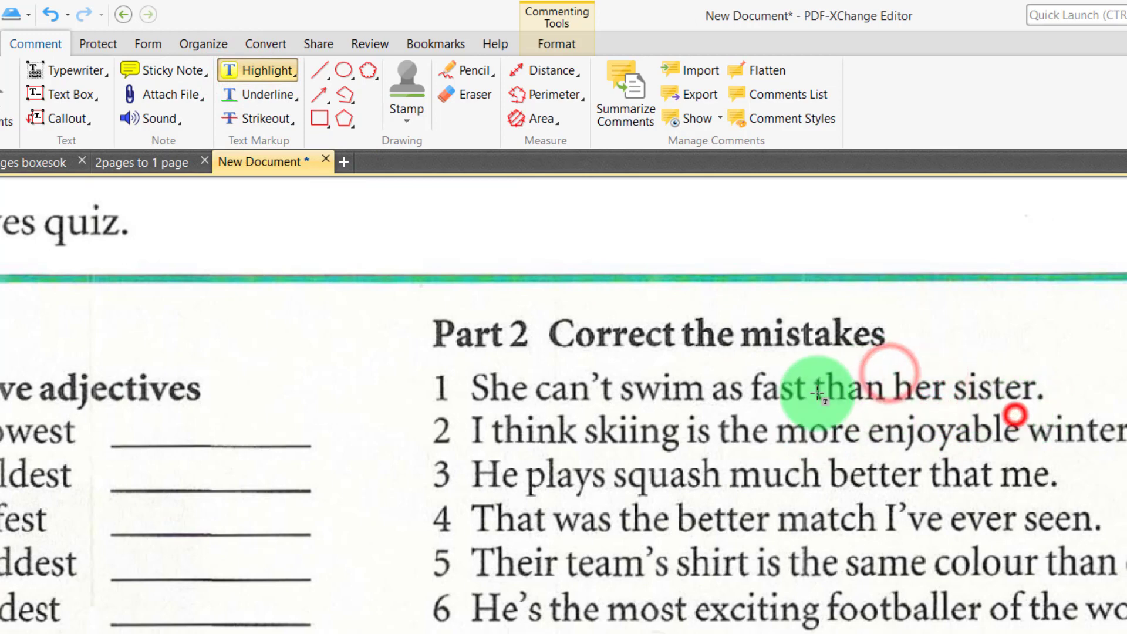
click(730, 382)
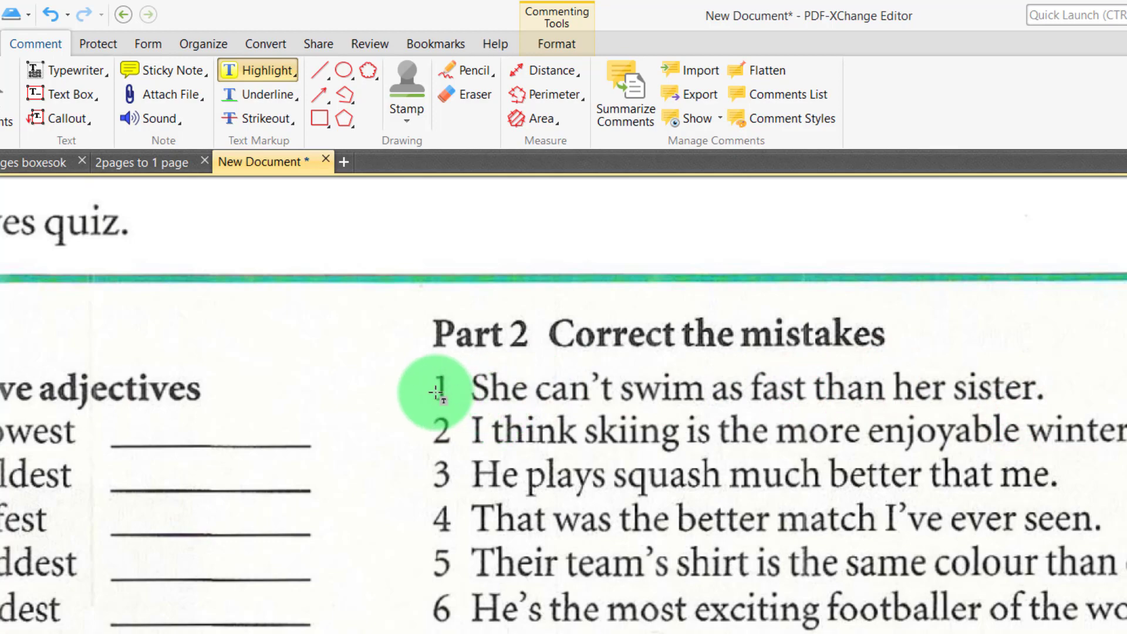
key(ctrl+minus)
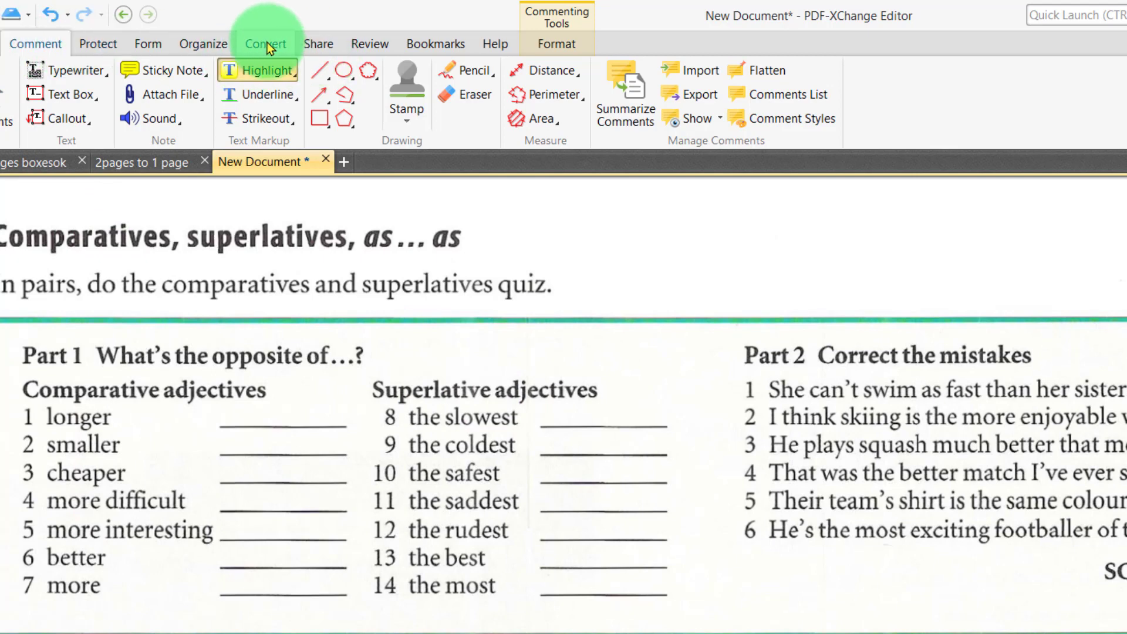
- OCR the worksheet page with skew and page-rotation fixing turned off
click(203, 43)
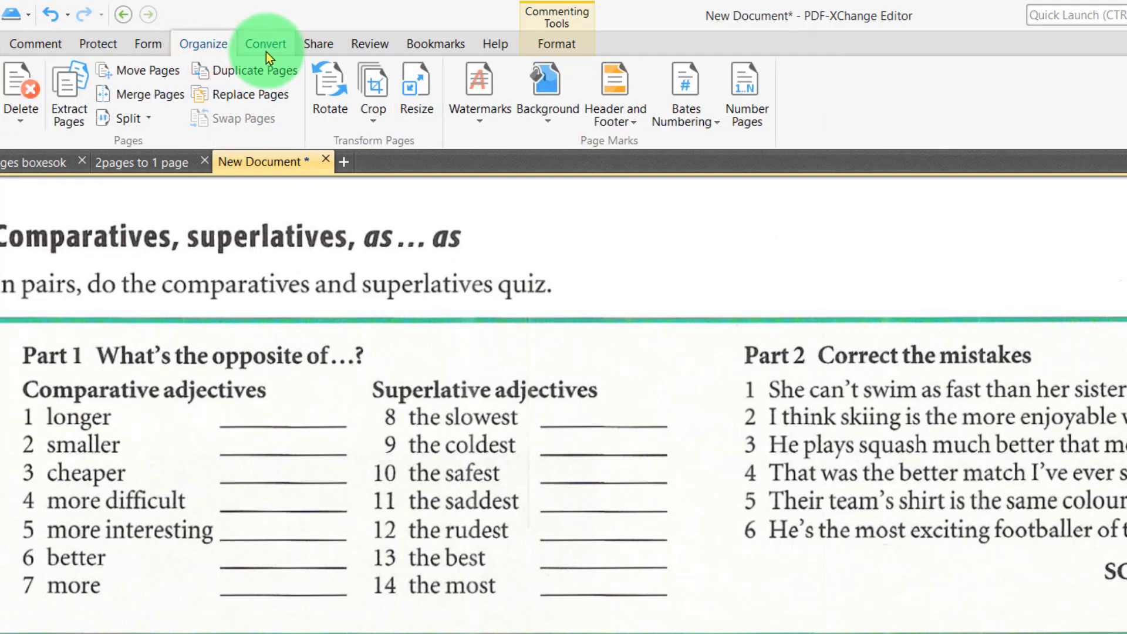
click(266, 51)
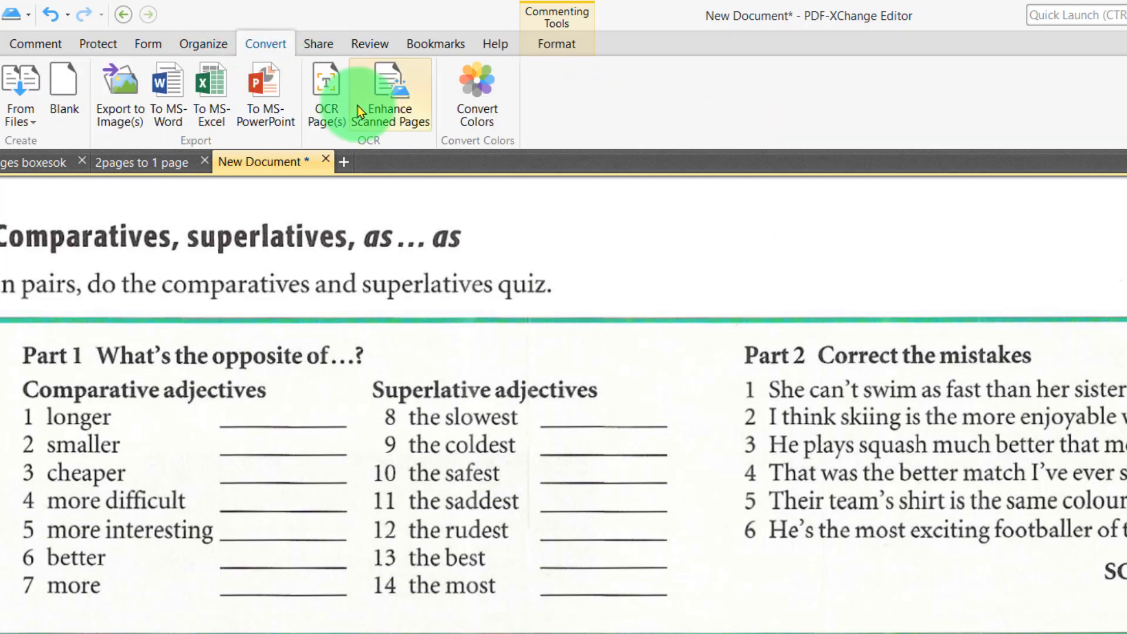
click(326, 86)
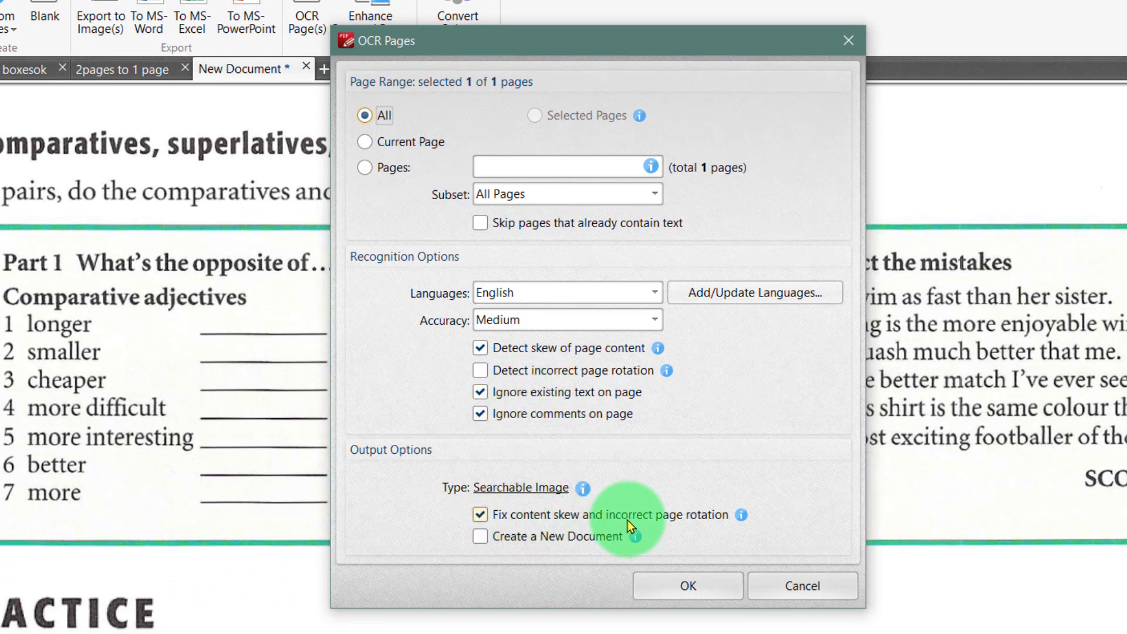
click(479, 515)
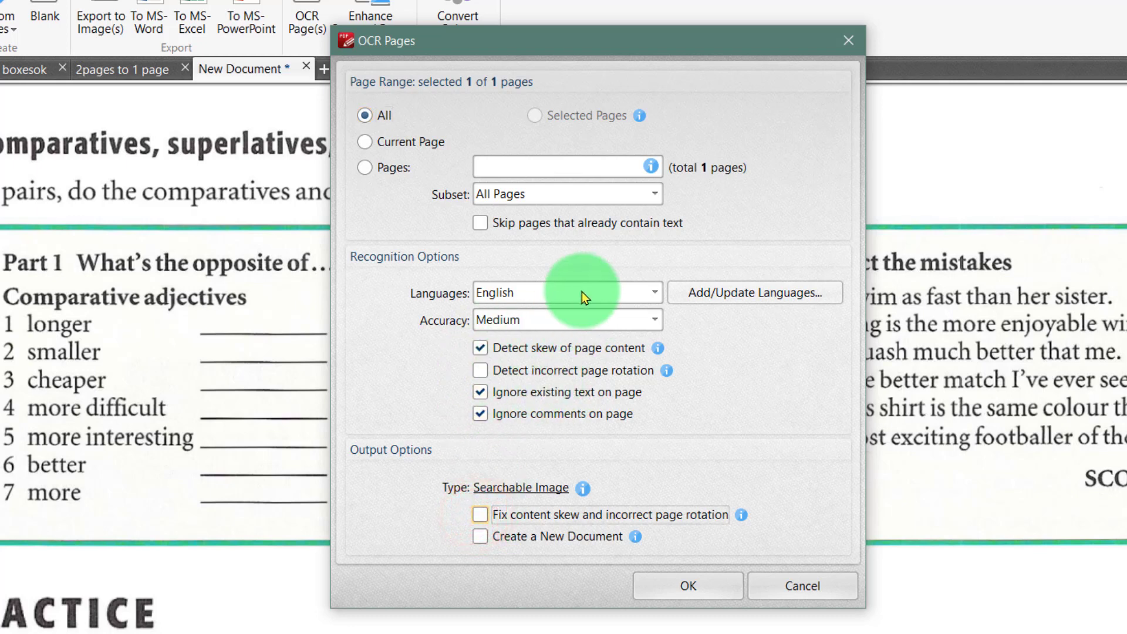
click(672, 586)
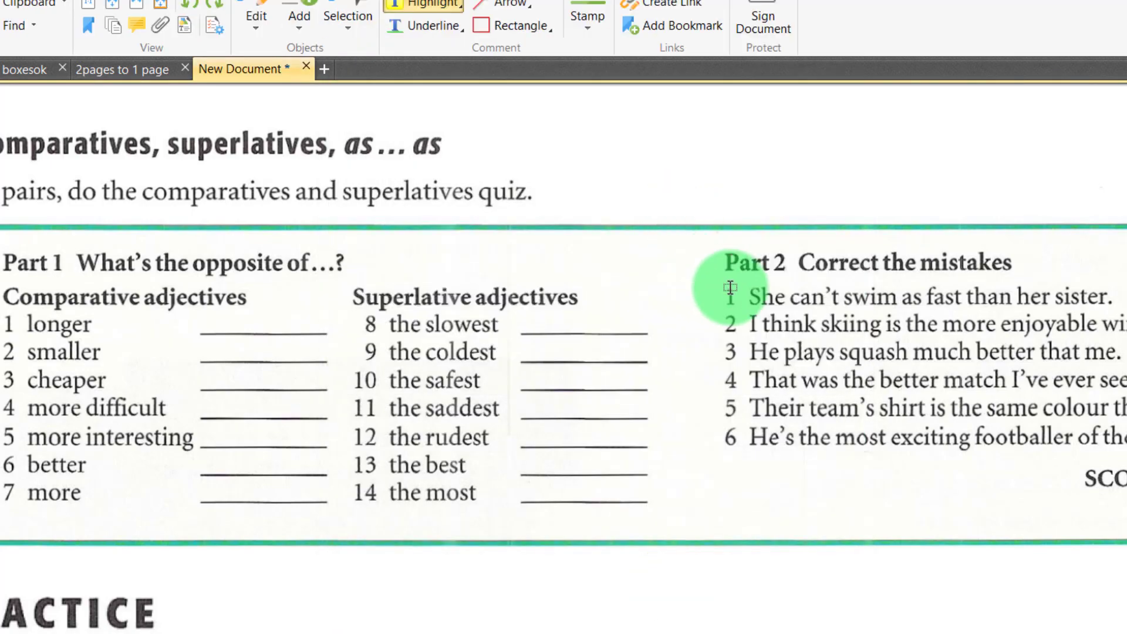
- In Part 2, highlight 'swim', underline 'He plays squash' and strike out 'much'
drag(844, 300, 908, 298)
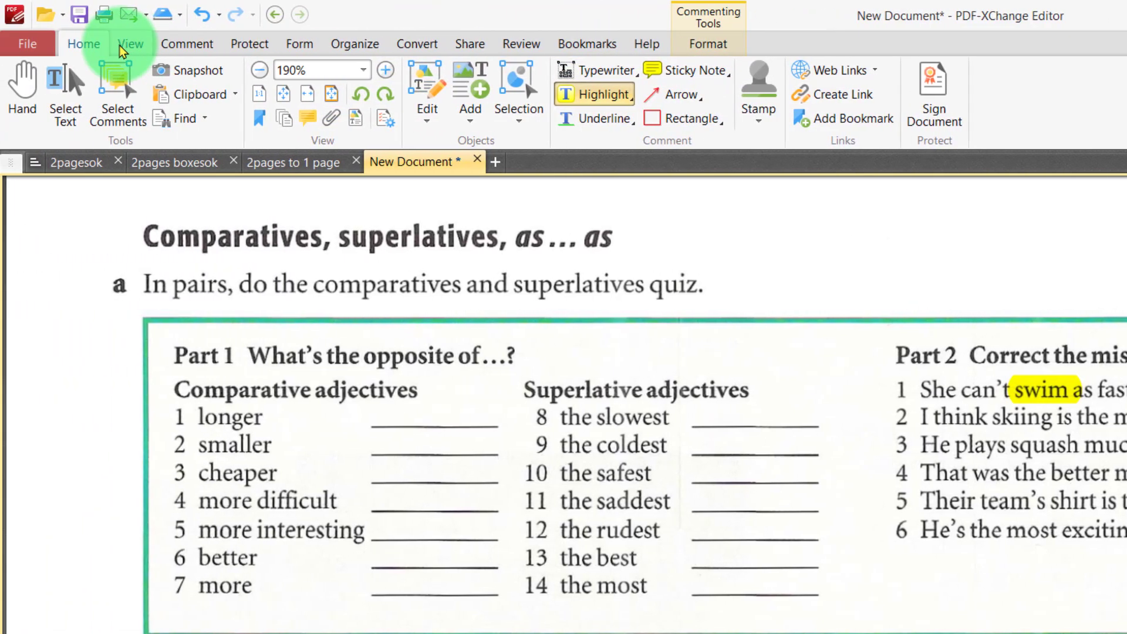
click(169, 44)
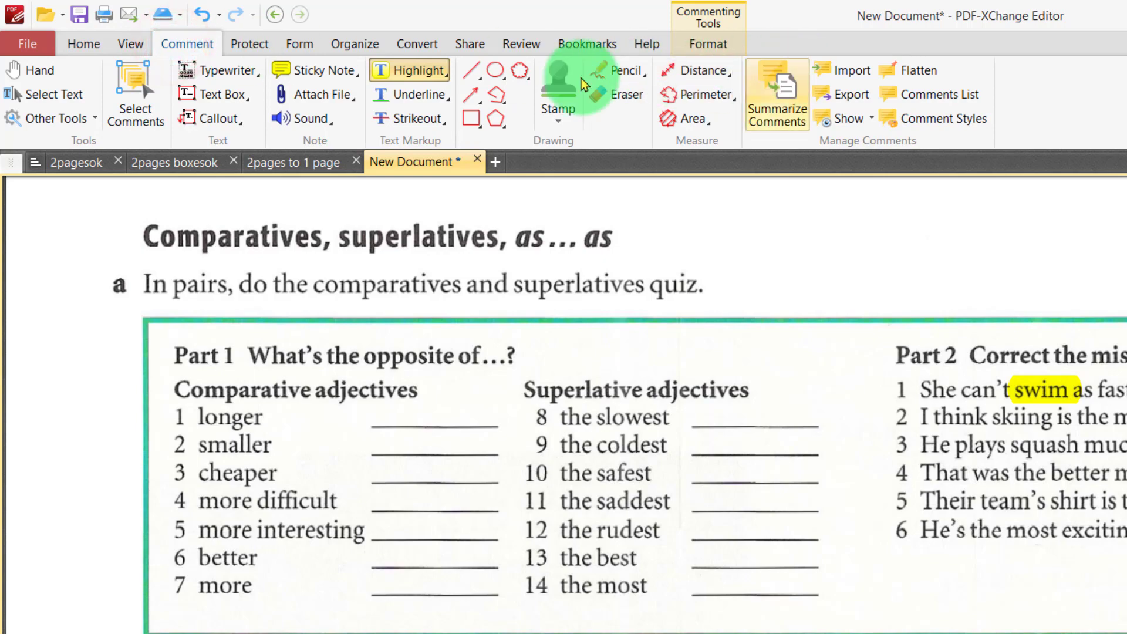
click(411, 95)
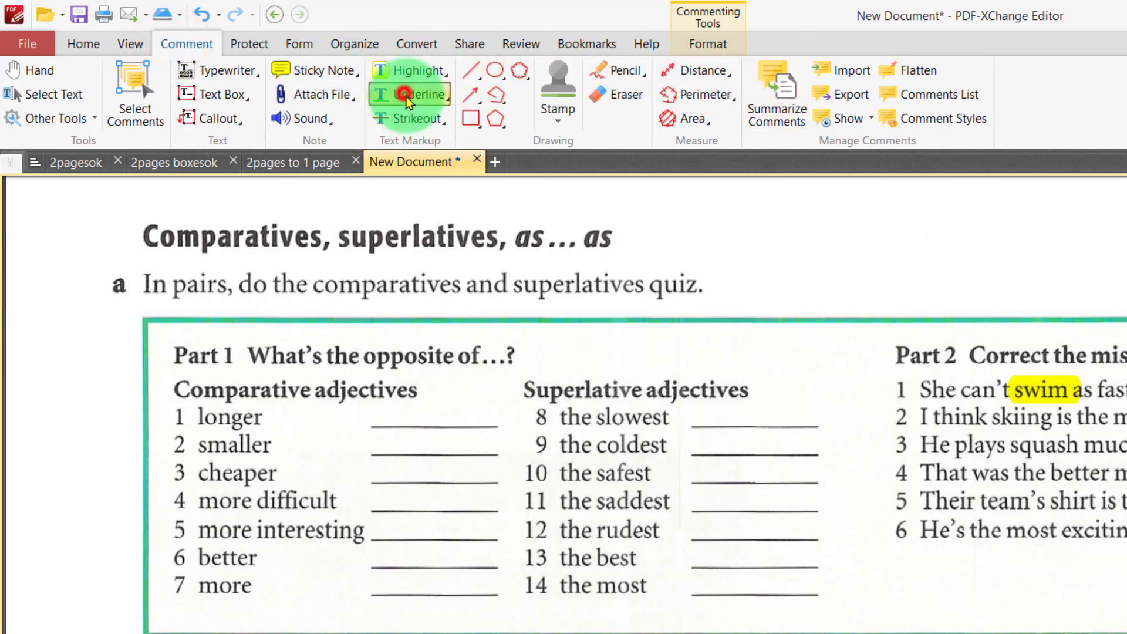
drag(785, 443, 912, 445)
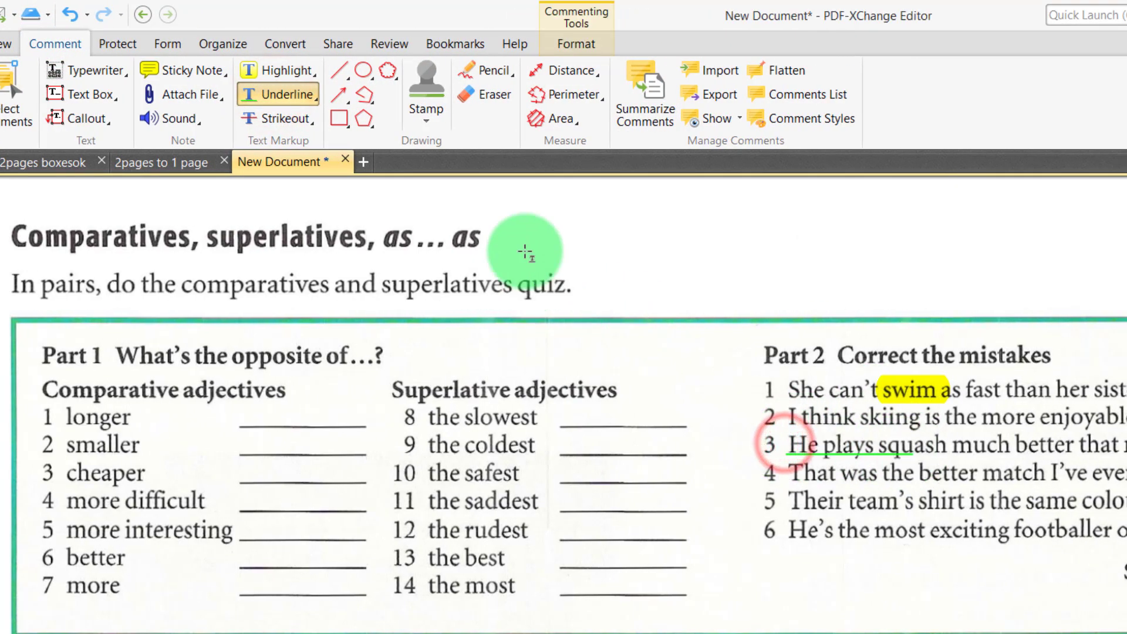
click(280, 118)
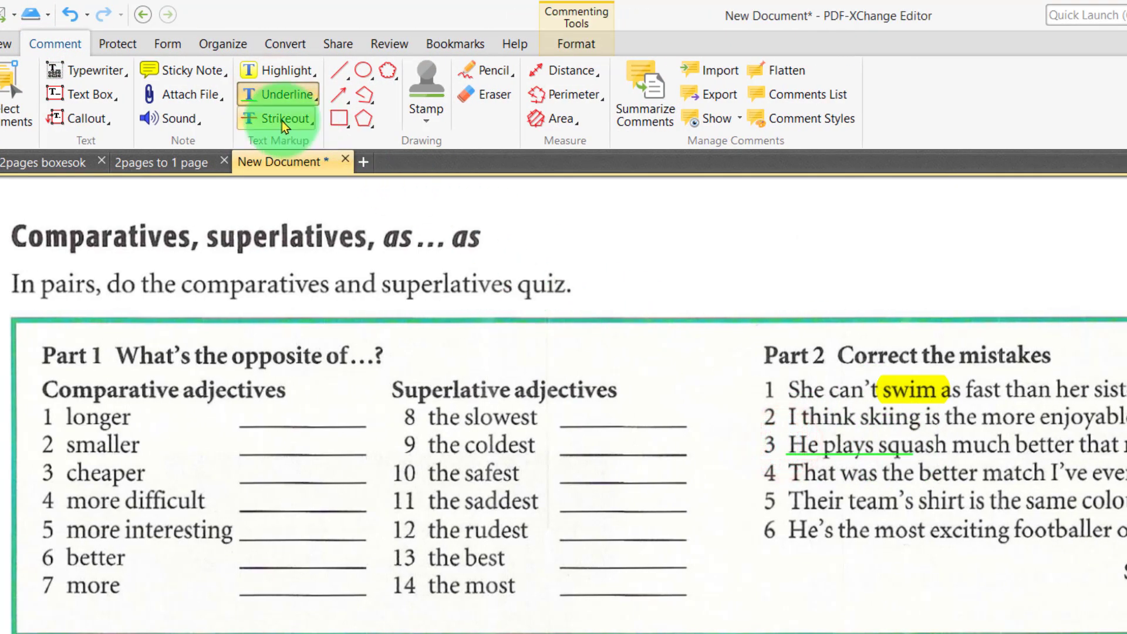
double_click(968, 444)
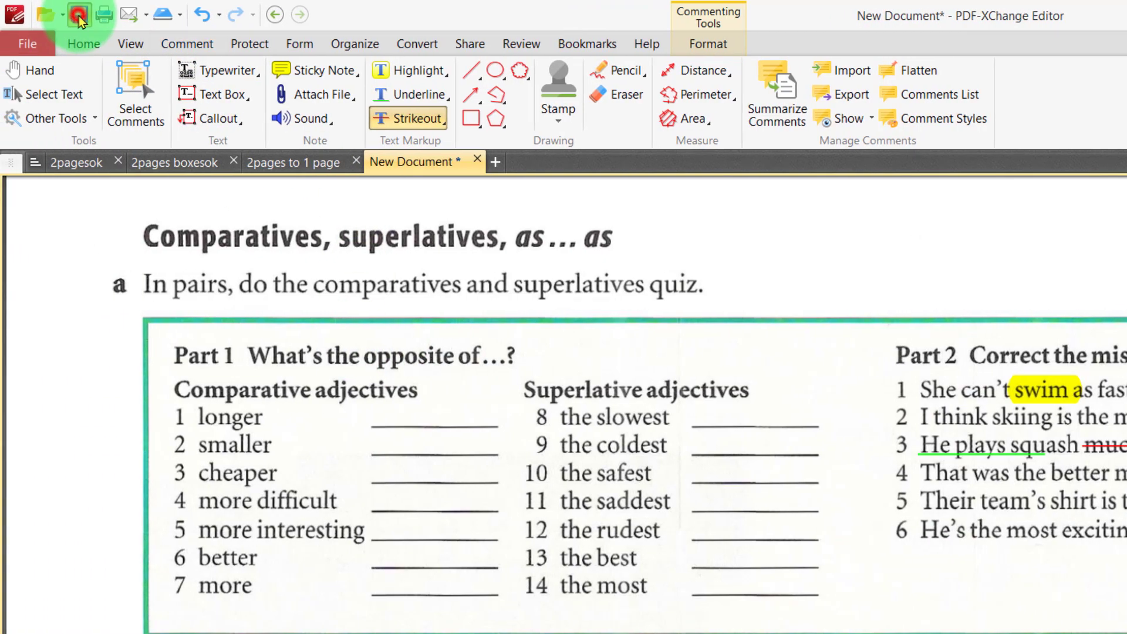
- Save the annotated worksheet to the Desktop as sport.pdf
click(79, 14)
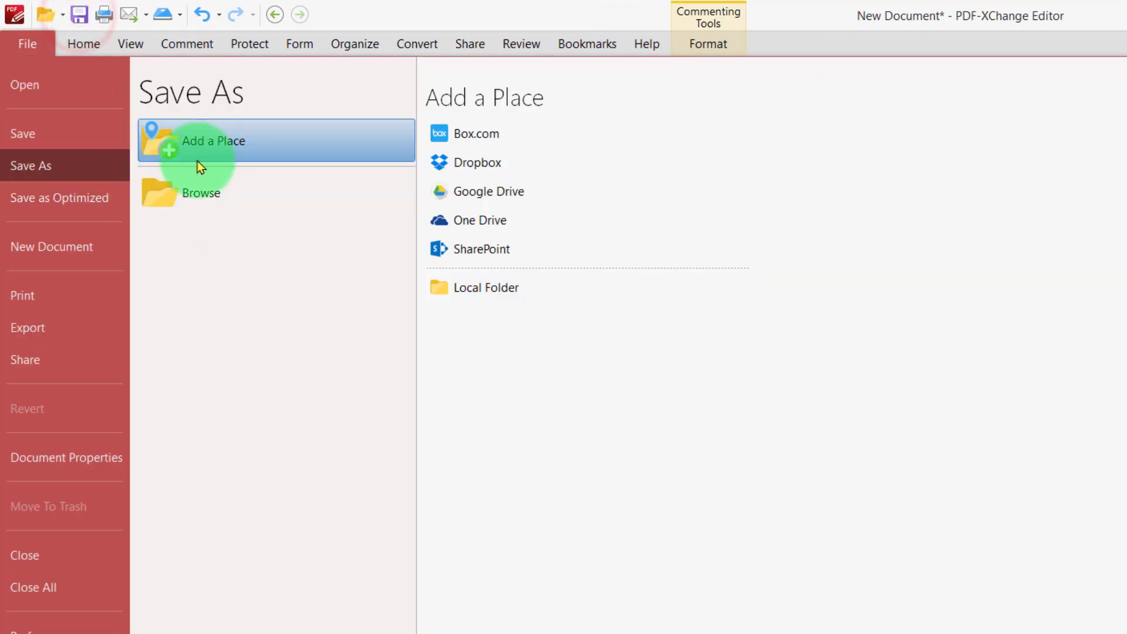
click(179, 190)
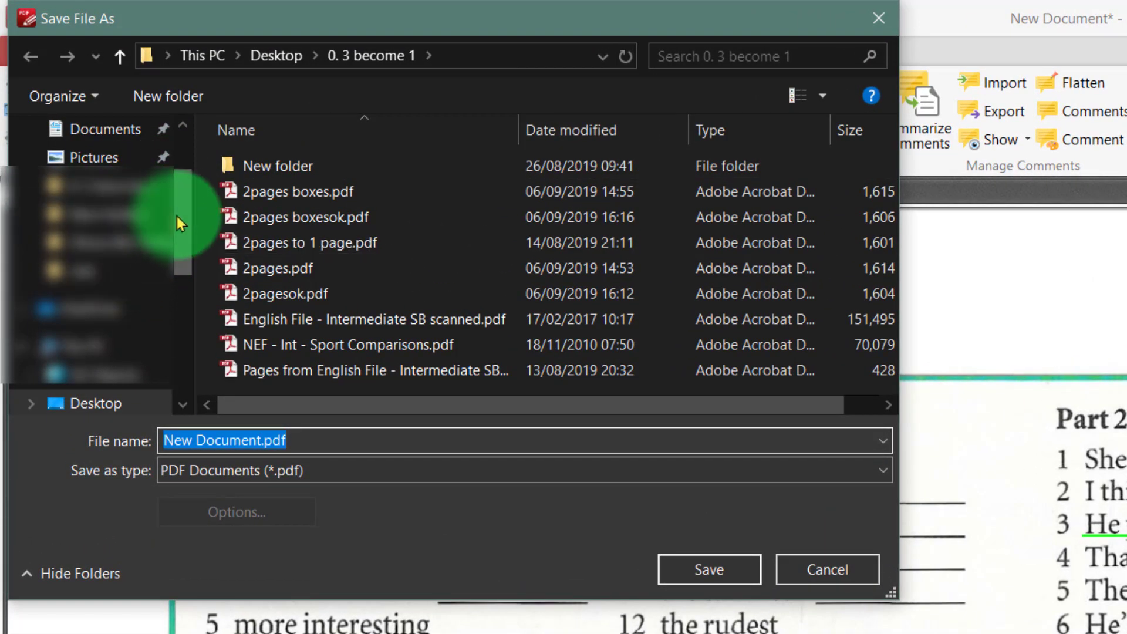
drag(177, 216, 184, 159)
click(89, 175)
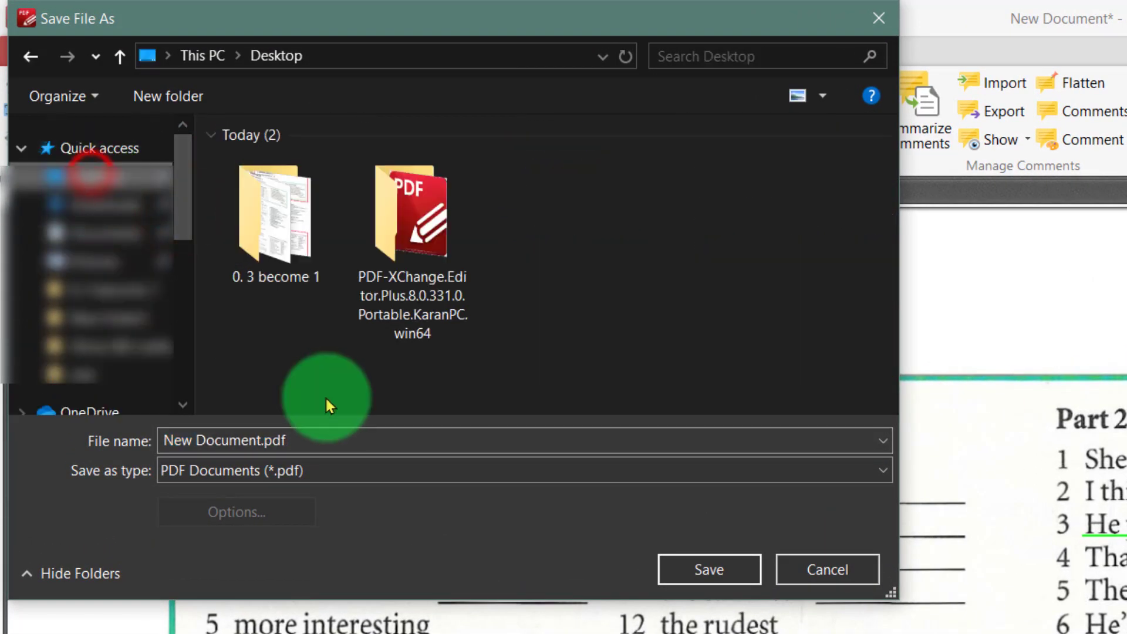
click(220, 440)
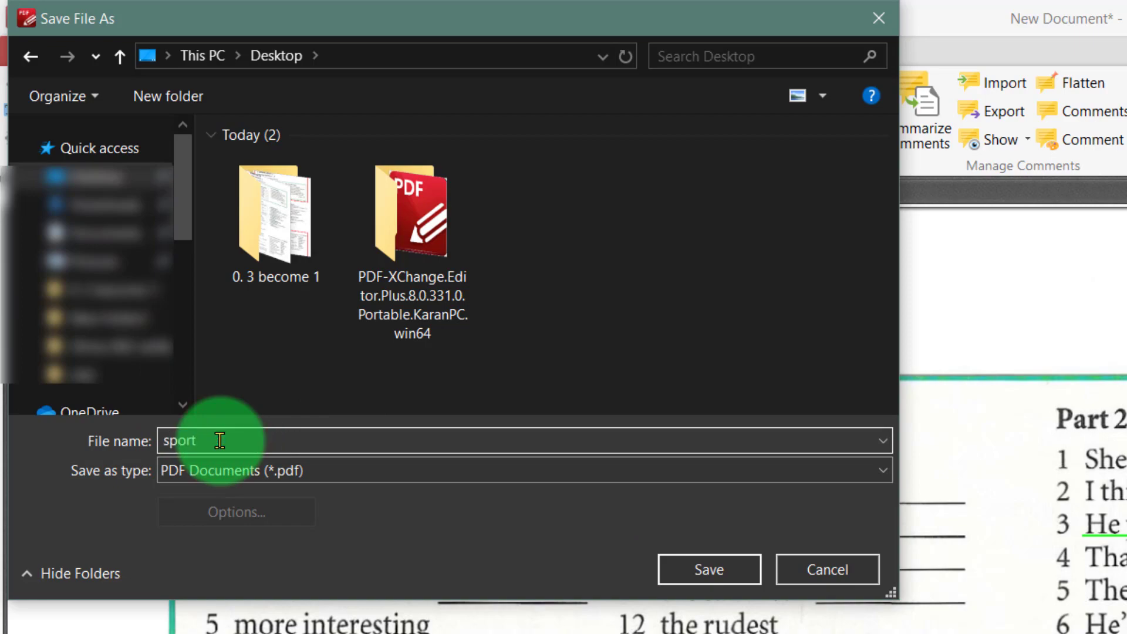
click(684, 572)
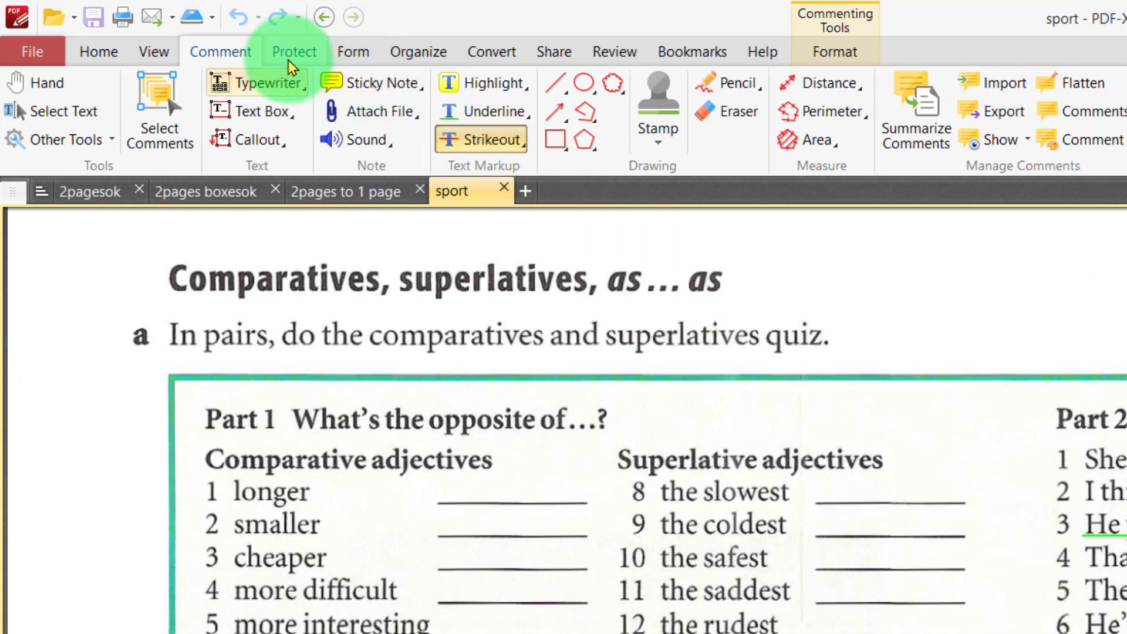
- Fit the whole page in the window for both sport and 2pages to 1 page
click(98, 49)
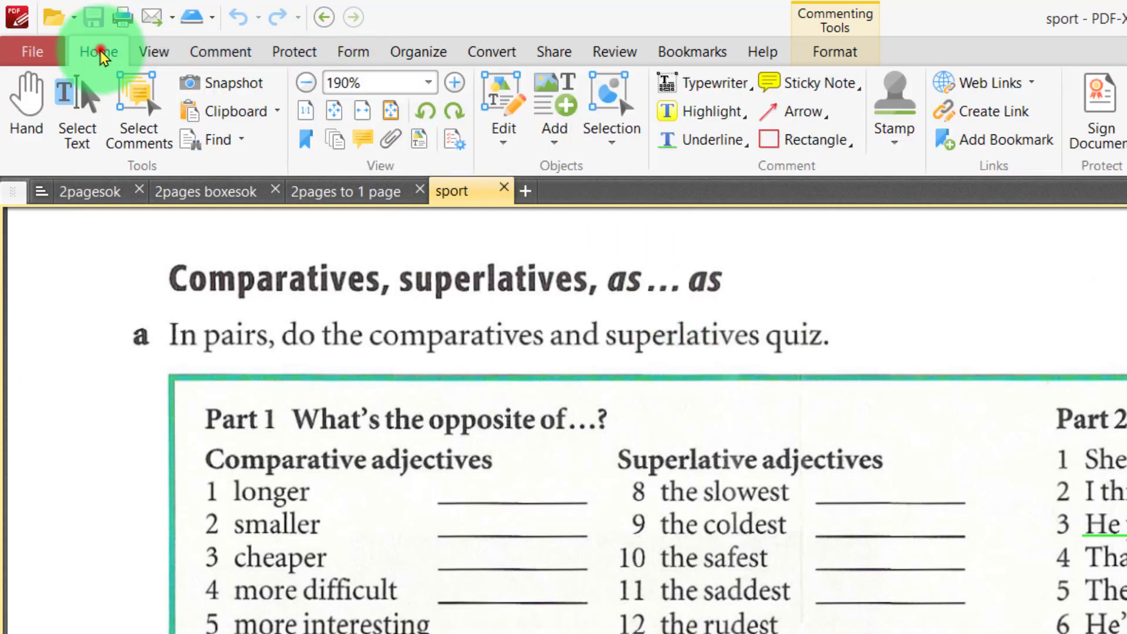
click(154, 53)
click(94, 52)
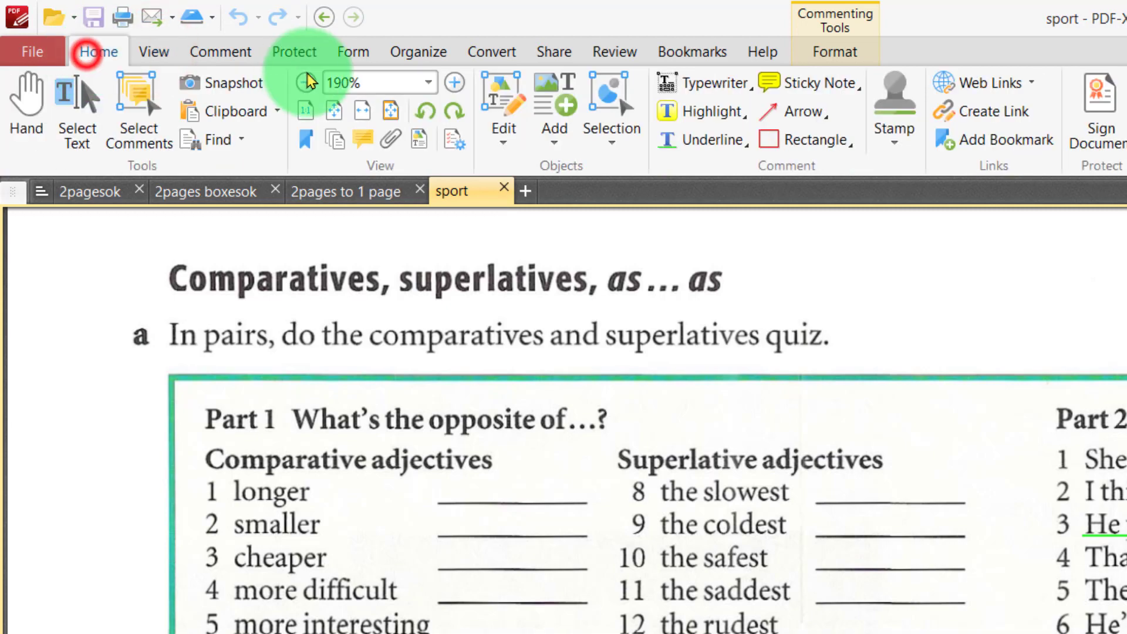
click(330, 113)
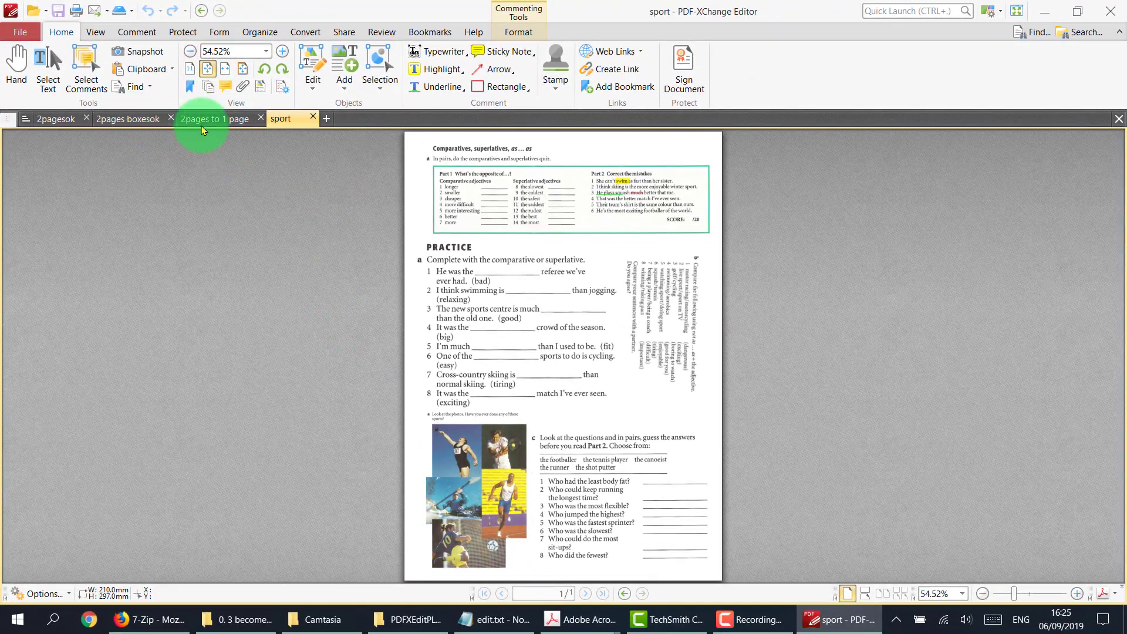
click(210, 119)
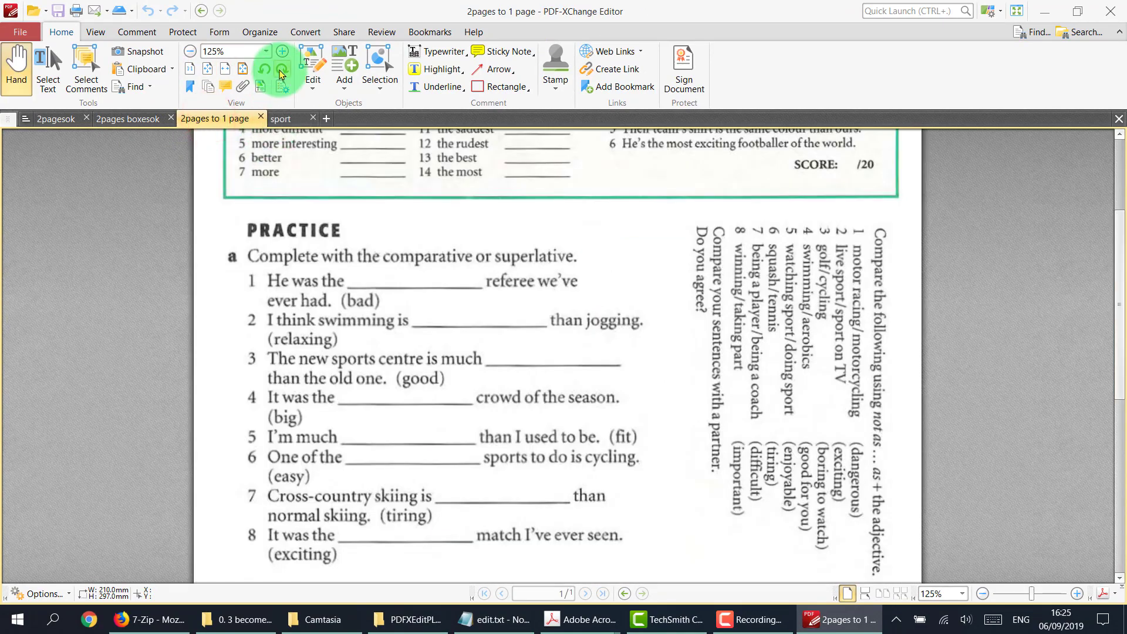
click(208, 69)
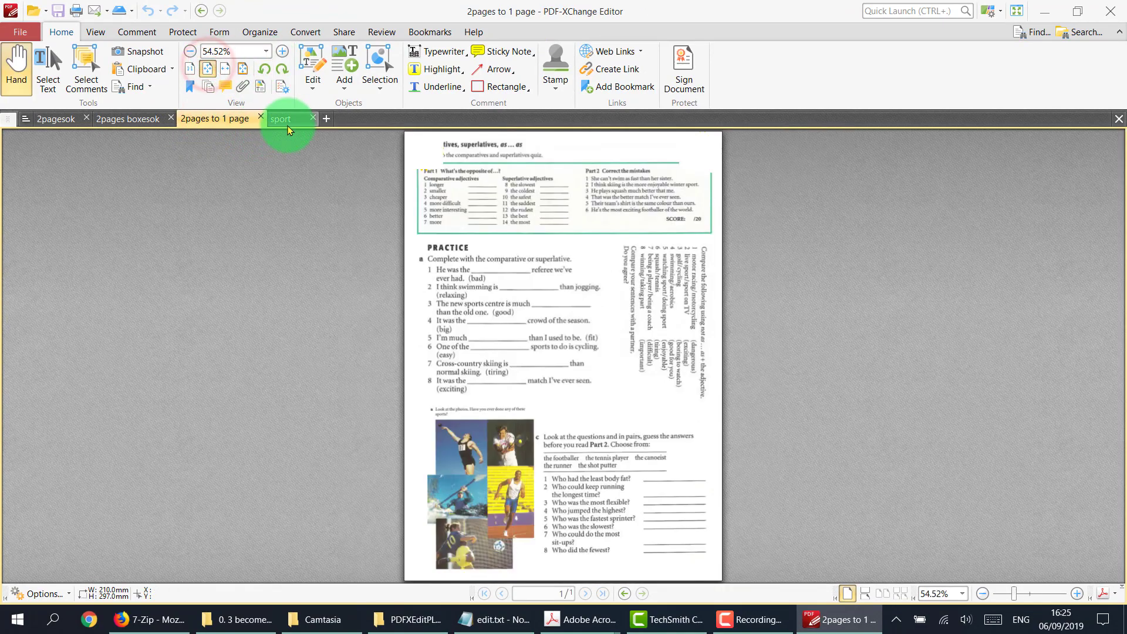
- Flip between the sport and 2pages to 1 page tabs, then zoom into the quiz
click(287, 121)
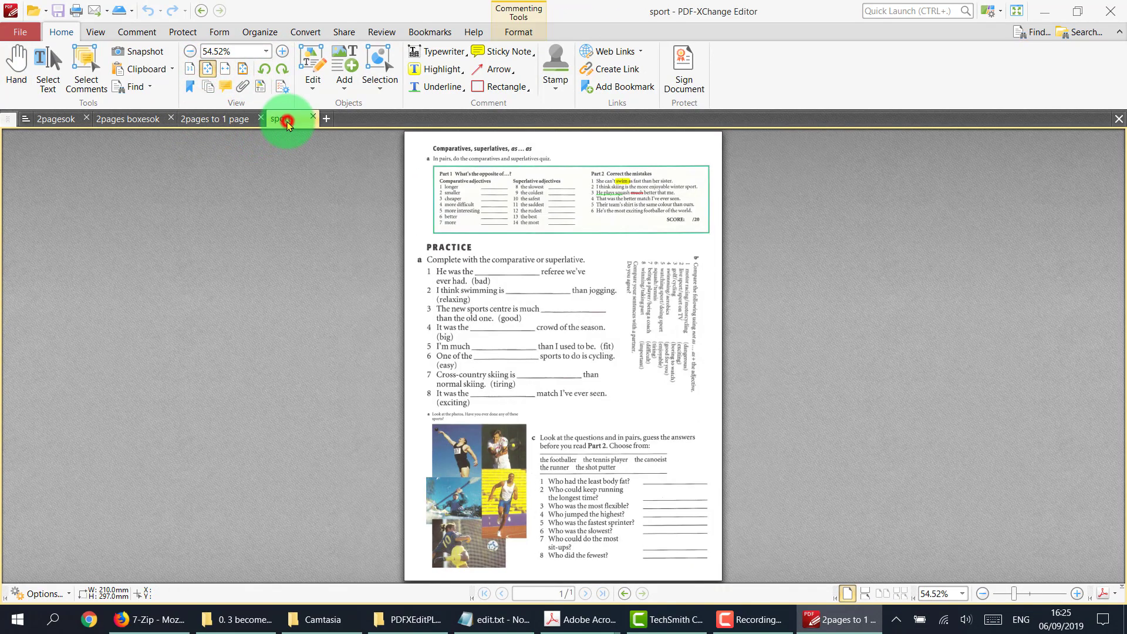
click(223, 120)
click(280, 118)
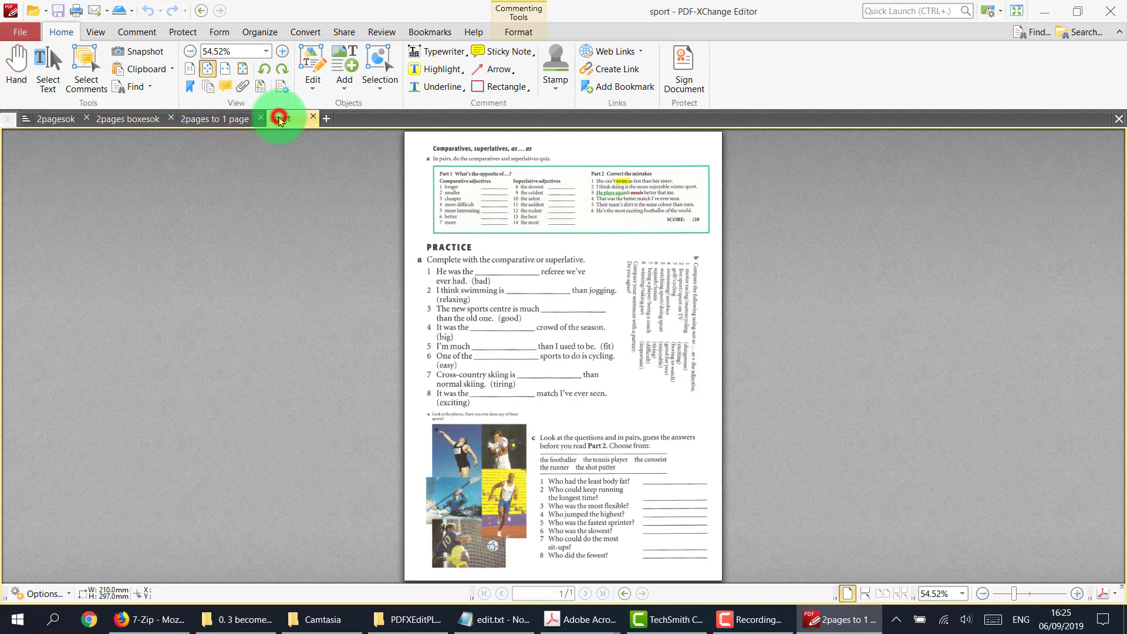
click(230, 121)
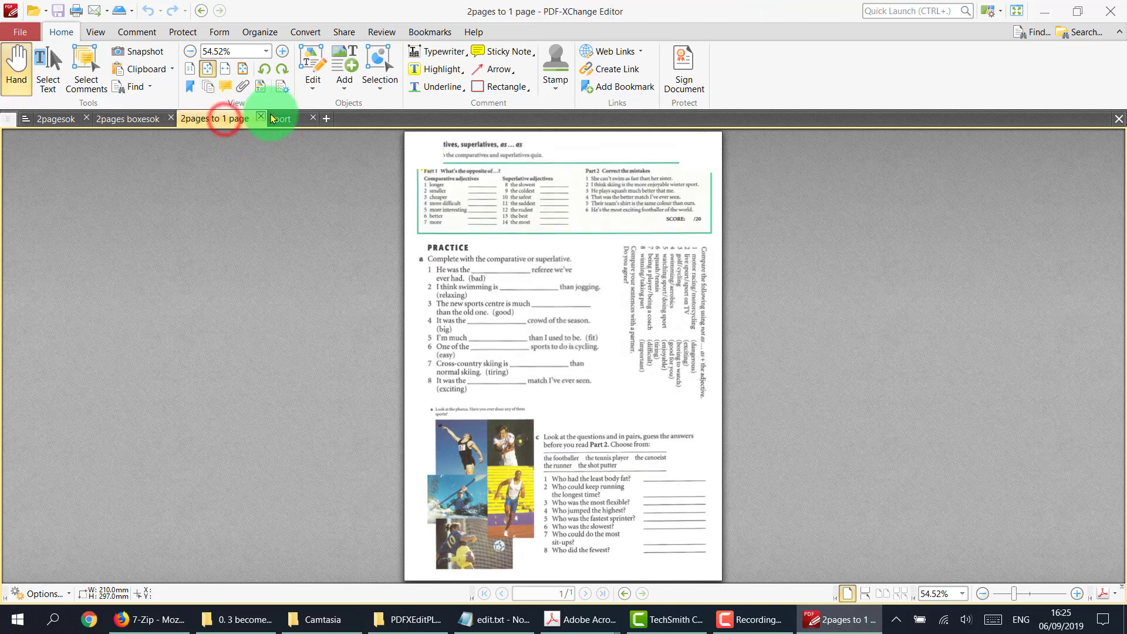
click(285, 120)
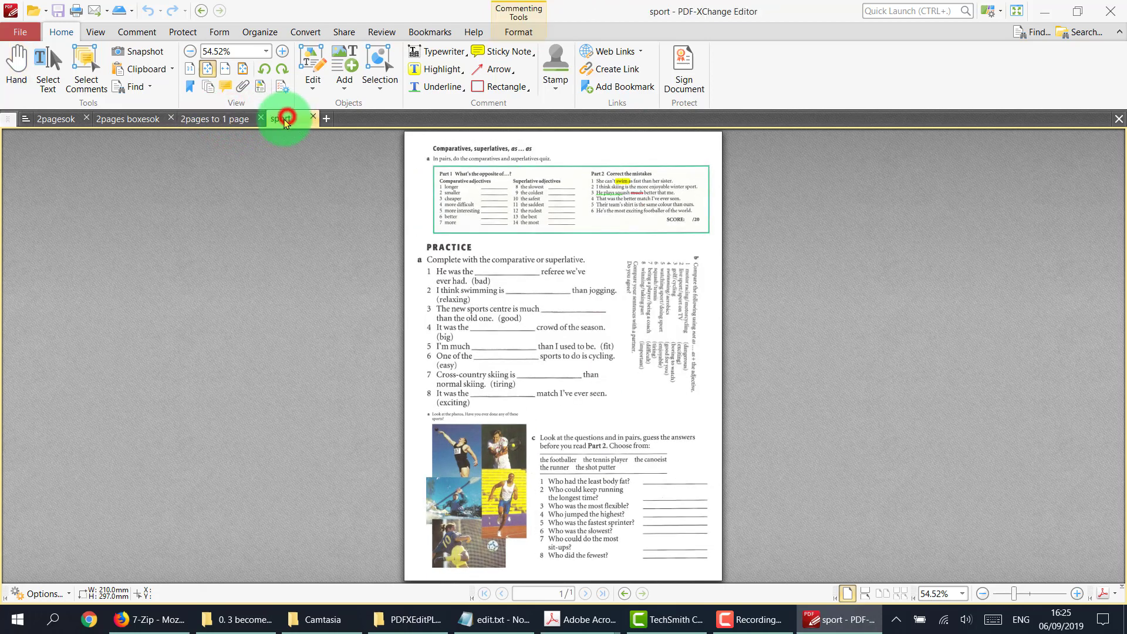
click(203, 119)
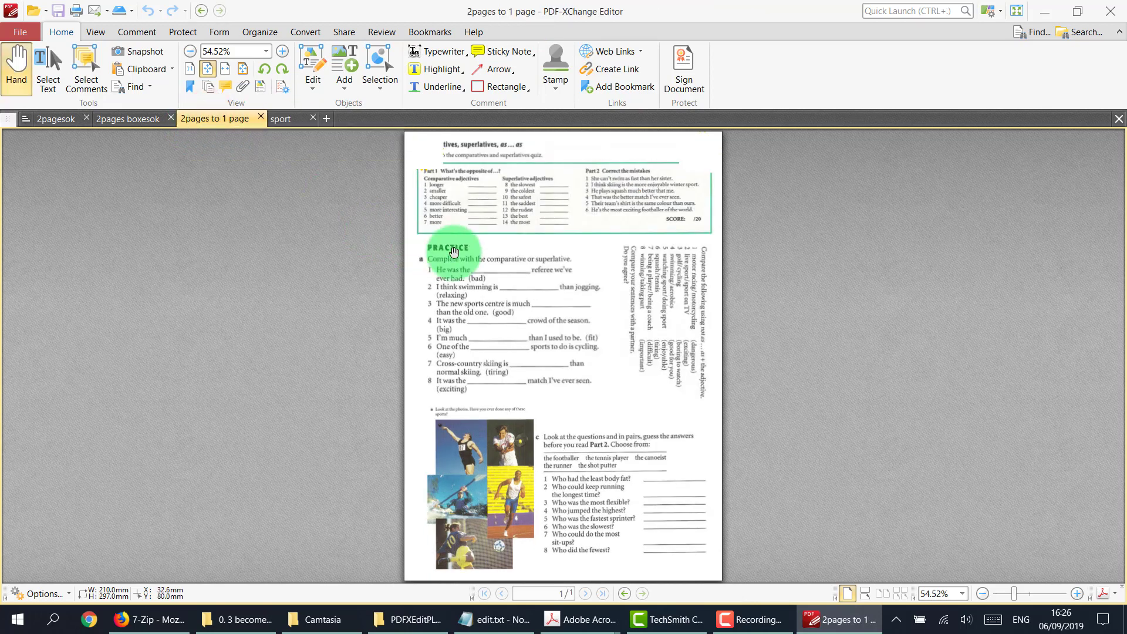
click(283, 119)
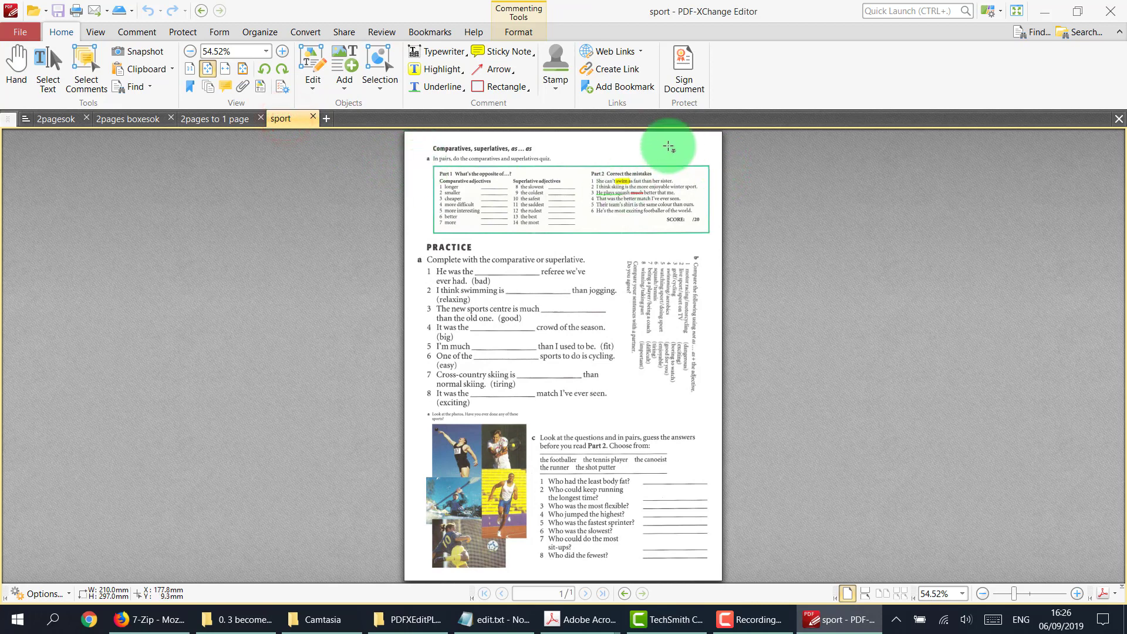
click(219, 123)
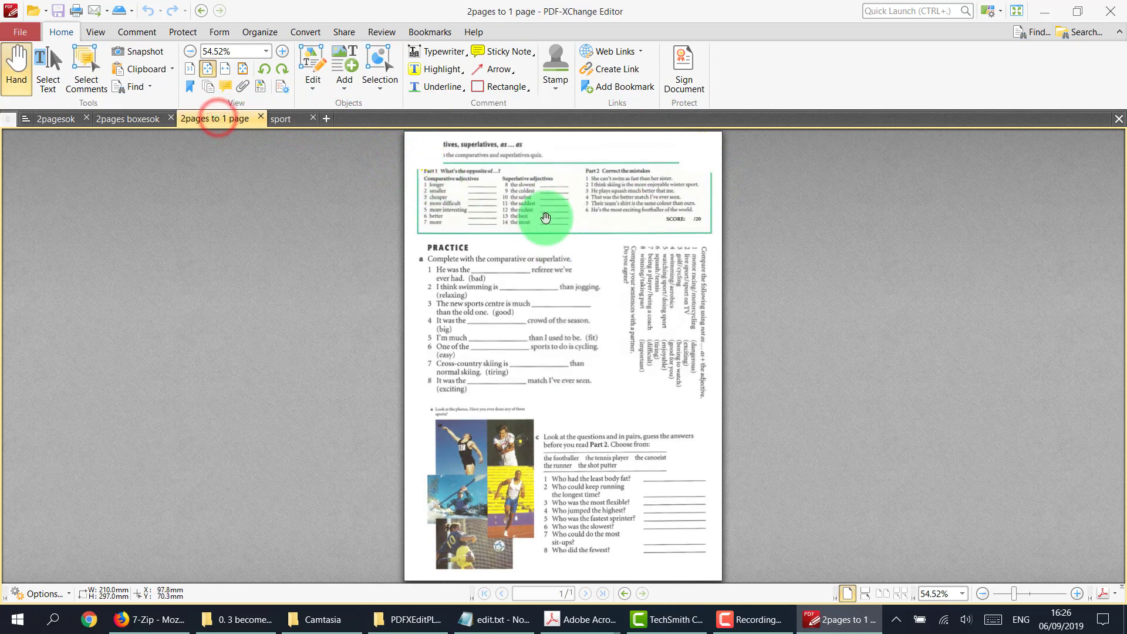
scroll(562, 188, up, 5)
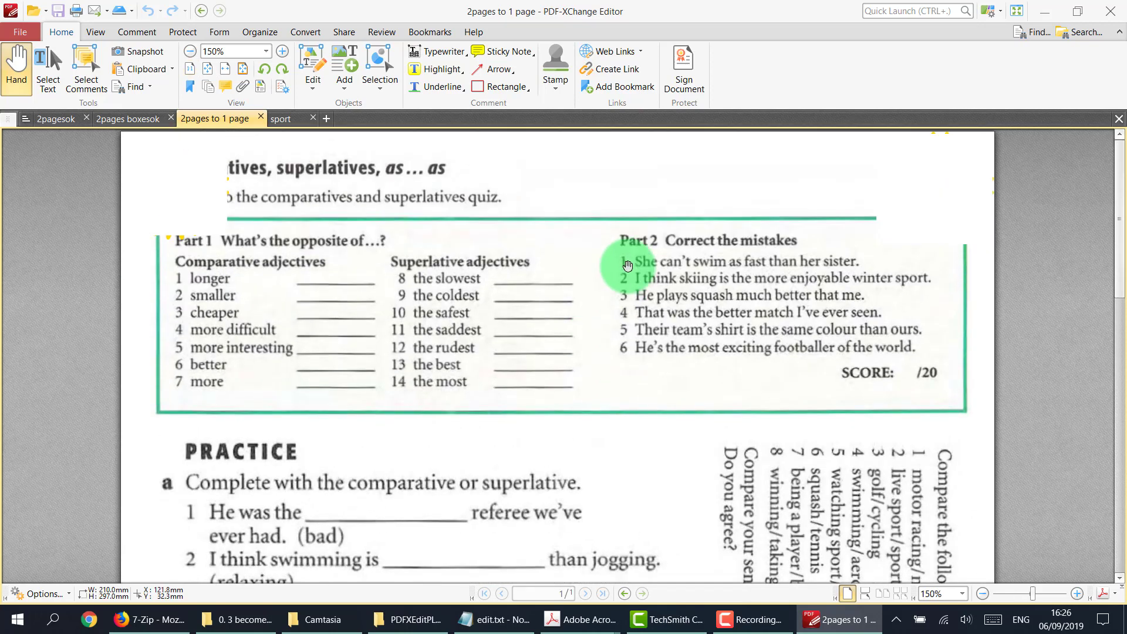
- Add an empty text box at the quiz's top right, undo its move and deselect it
click(882, 213)
drag(886, 212, 857, 321)
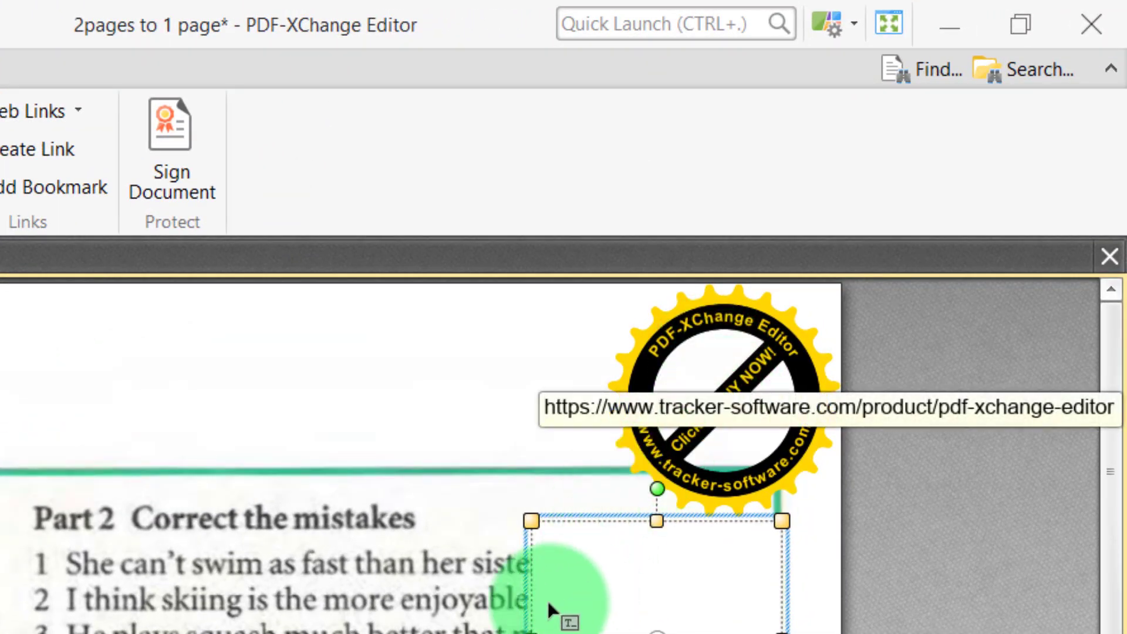
click(534, 604)
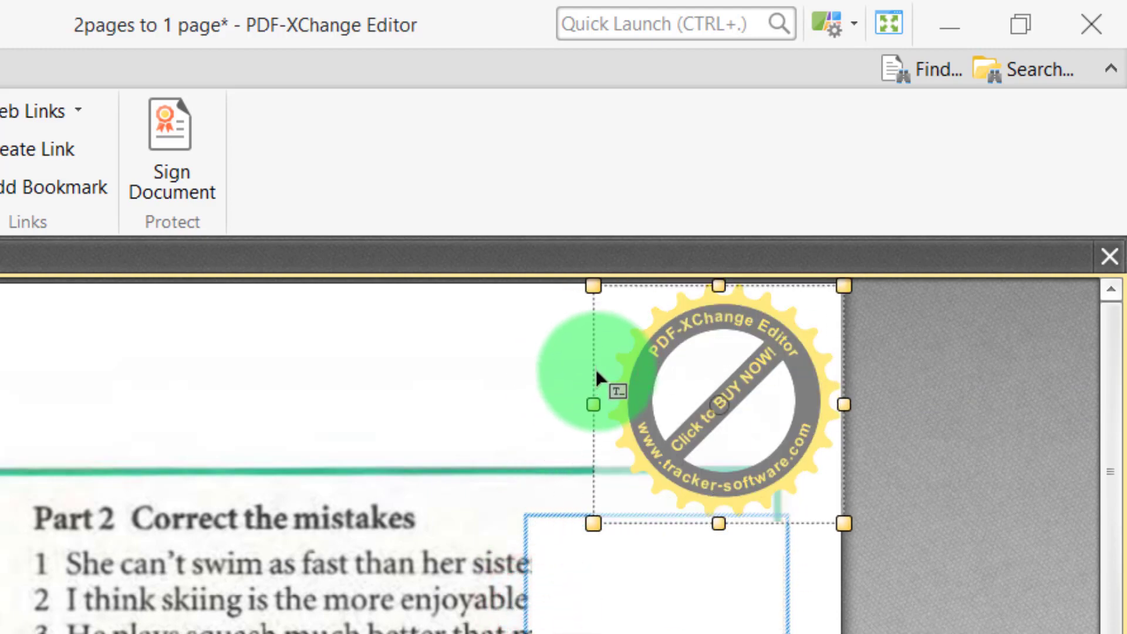
key(ctrl+z)
click(1, 426)
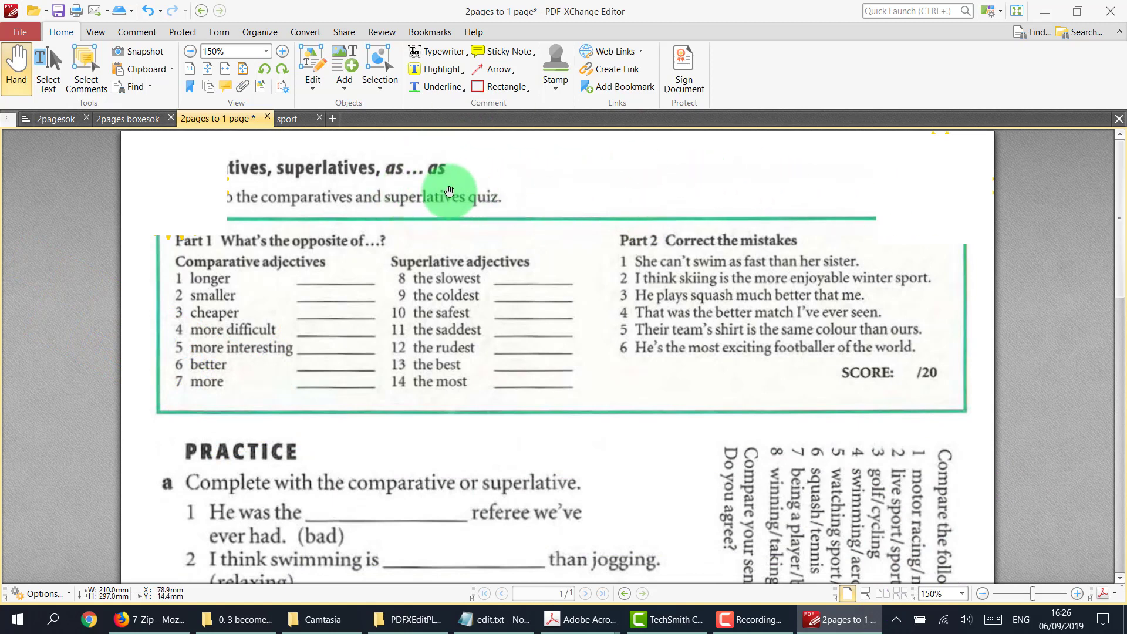
- On the sport document, browse the Protect and Comment command sets
click(288, 119)
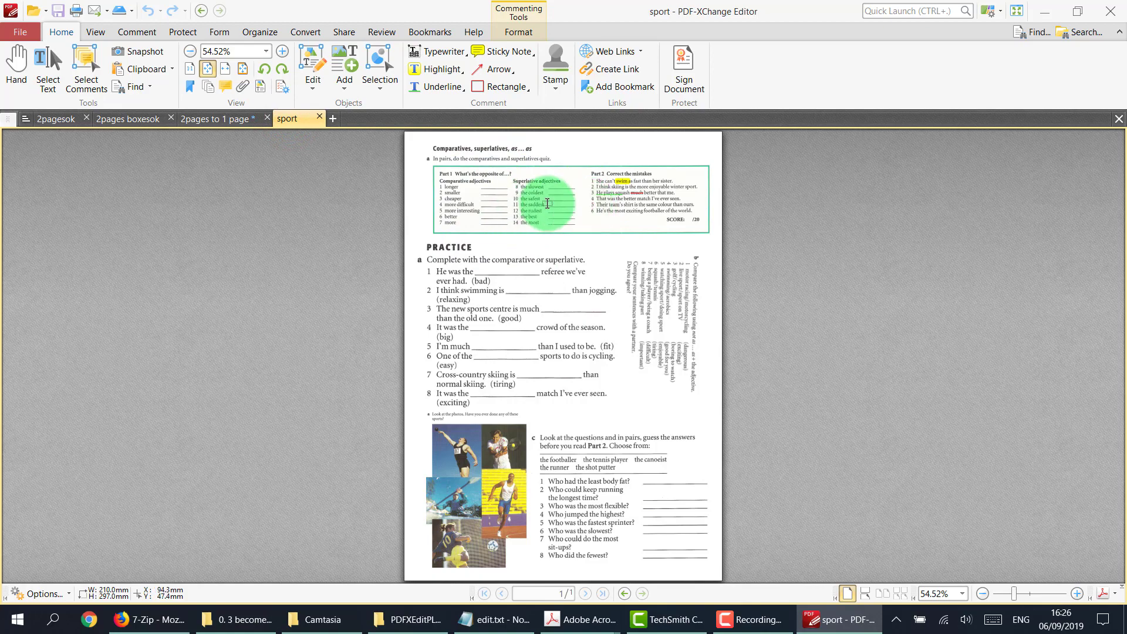
click(182, 31)
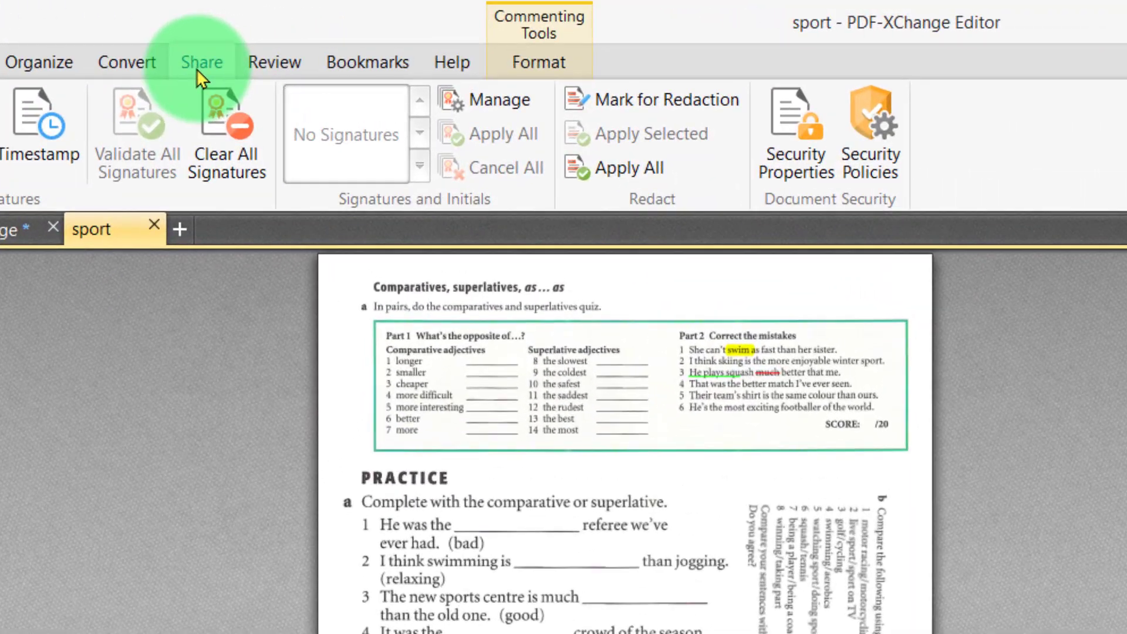
click(1, 62)
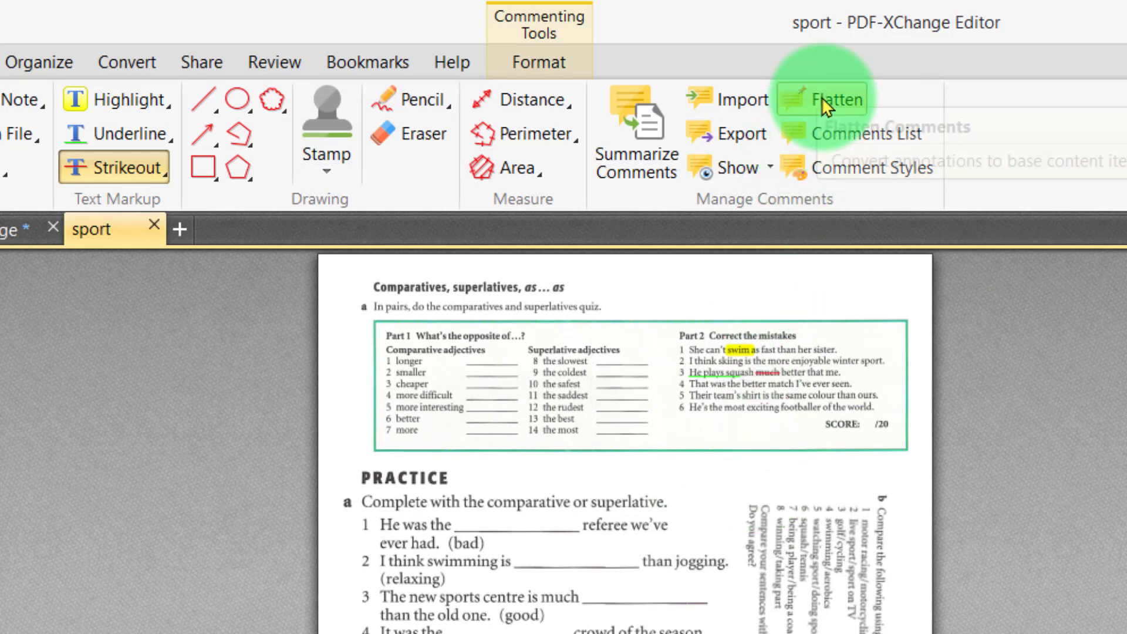
- Retry moving the blank text box beside Part 2, undo it, then open 2pages boxesok
click(13, 229)
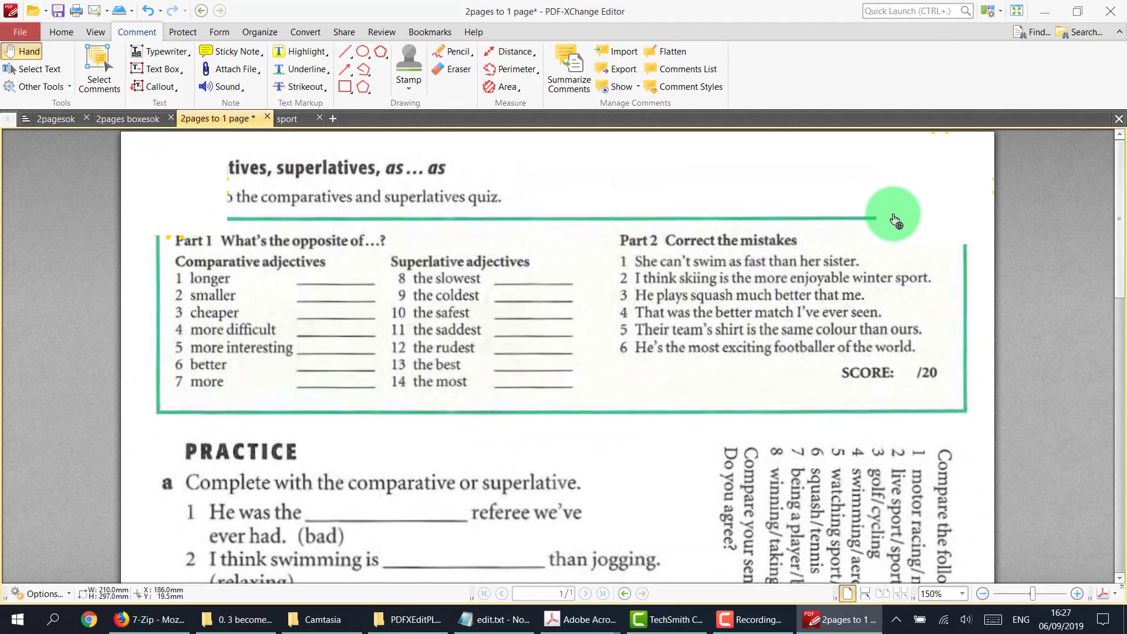
drag(882, 219, 865, 316)
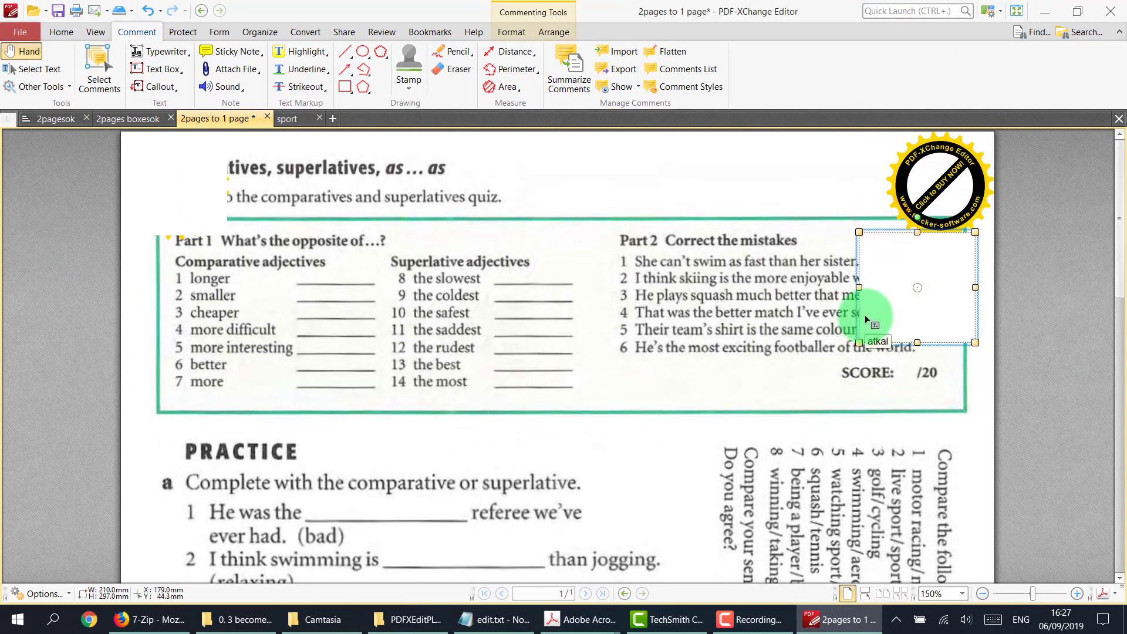
key(ctrl+z)
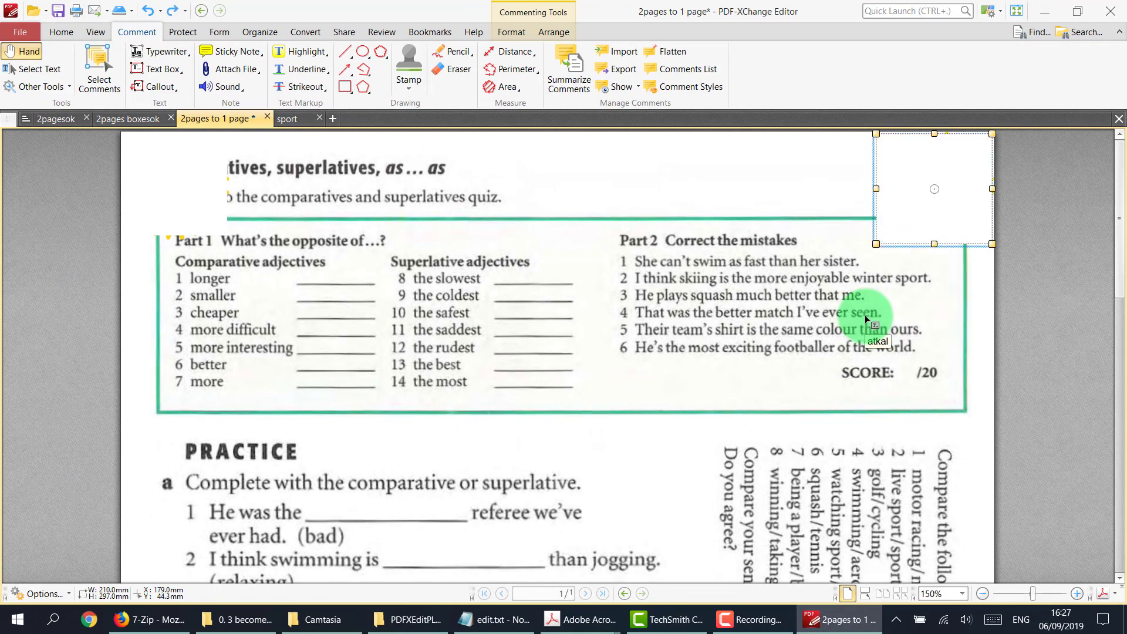
click(700, 233)
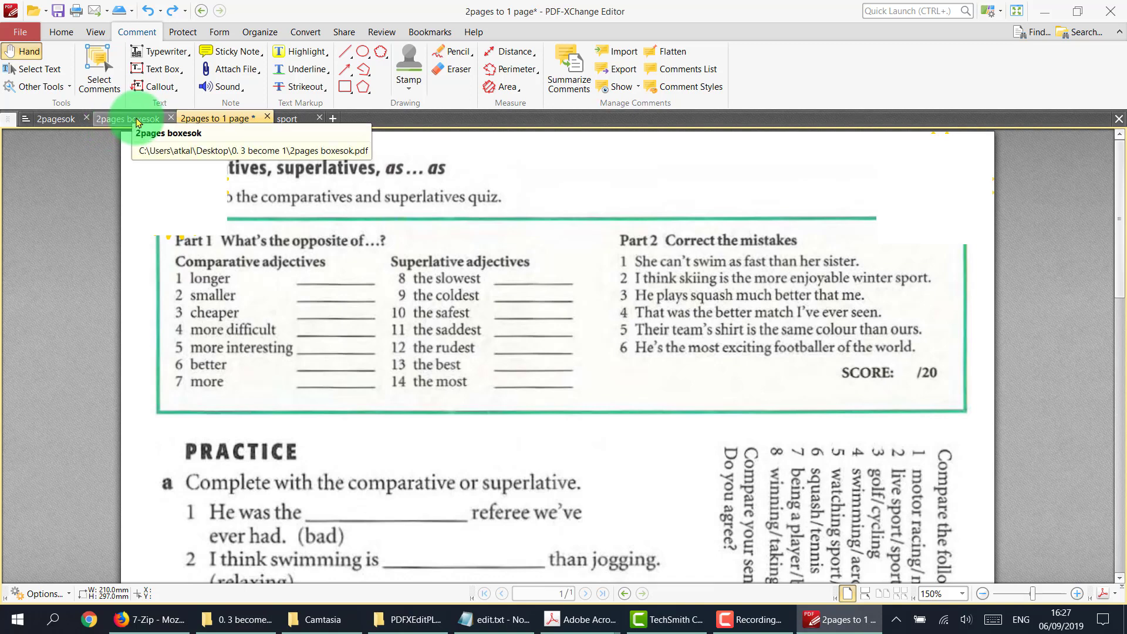
click(56, 119)
- Draw blank text boxes across the right and left page header banners in 2pages boxesok
click(112, 118)
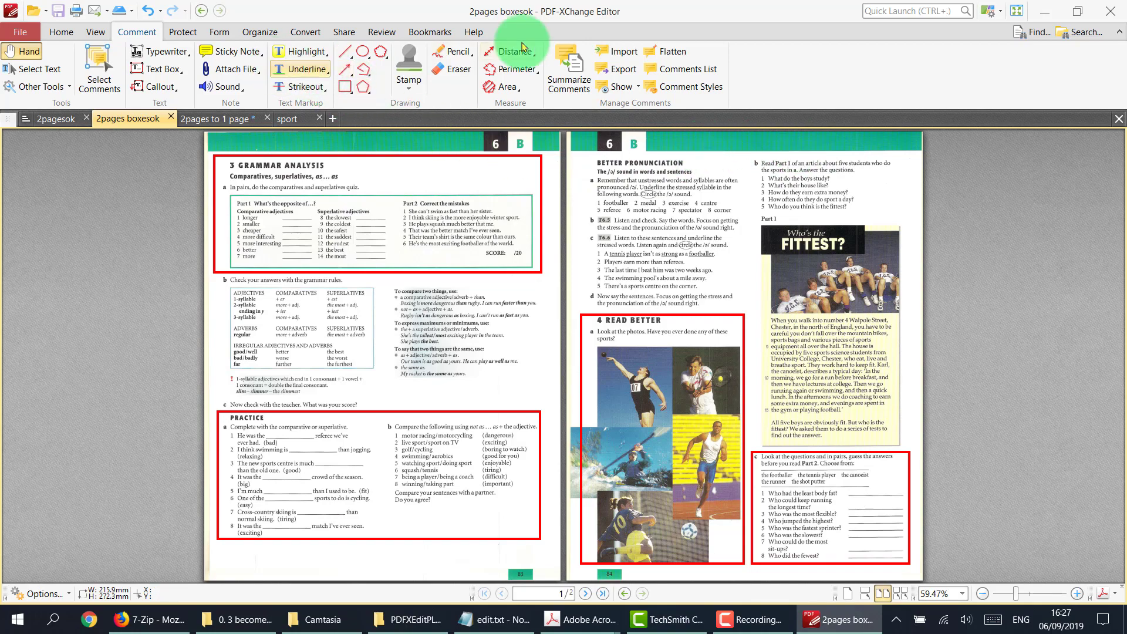
click(141, 69)
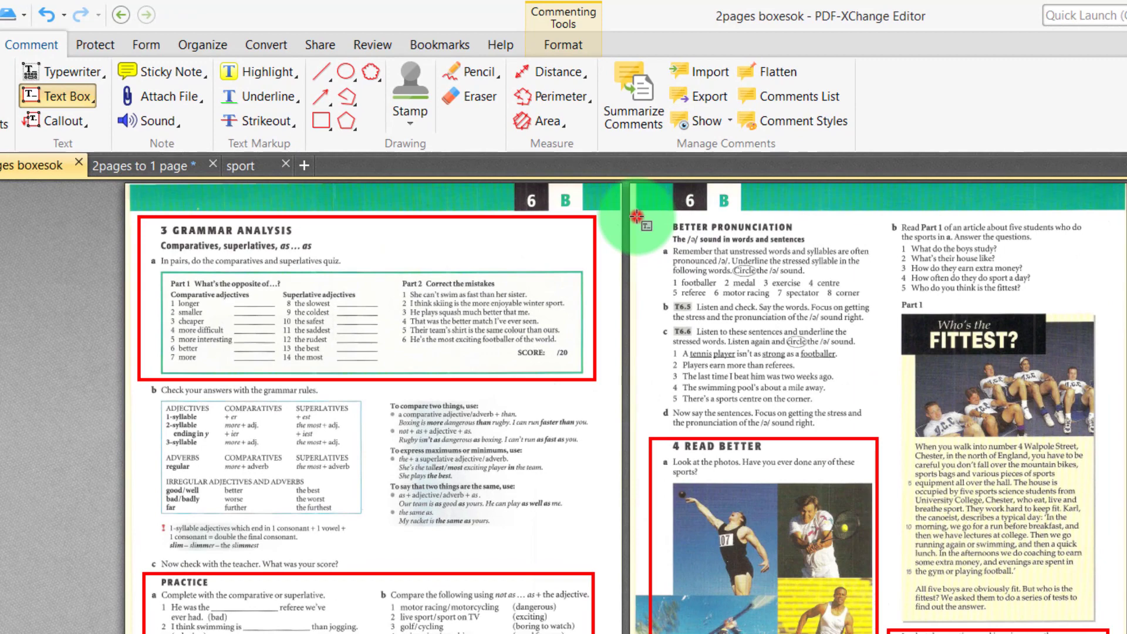
drag(637, 217, 1123, 186)
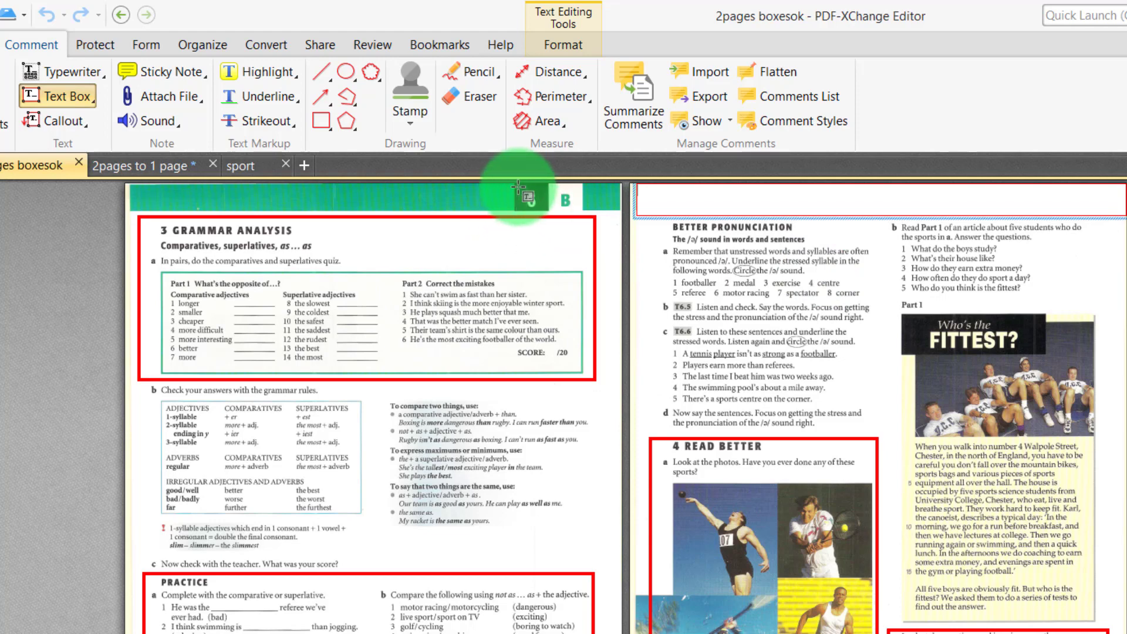
drag(516, 188, 128, 211)
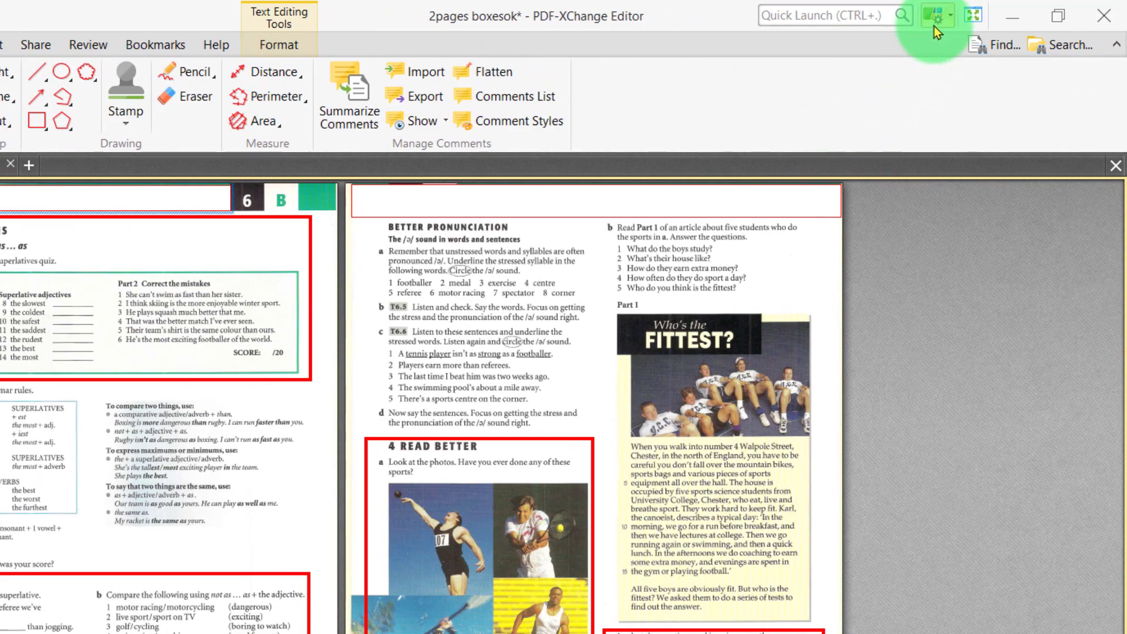
- Choose 'Switch to Classic Toolbars' from the UI options dropdown at top right
click(935, 24)
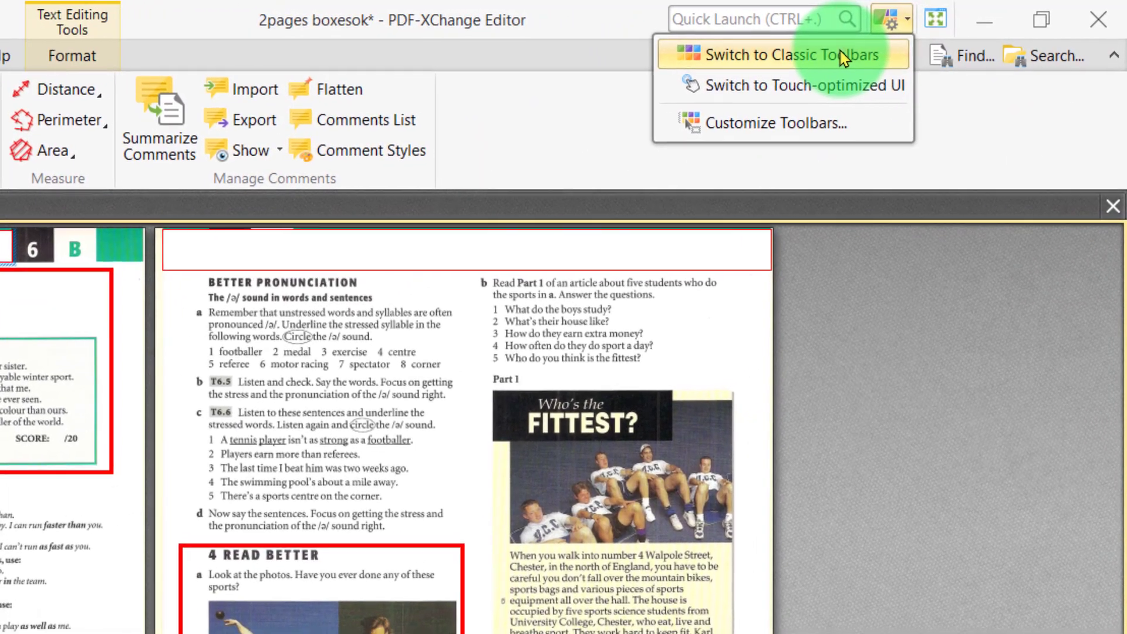
click(877, 44)
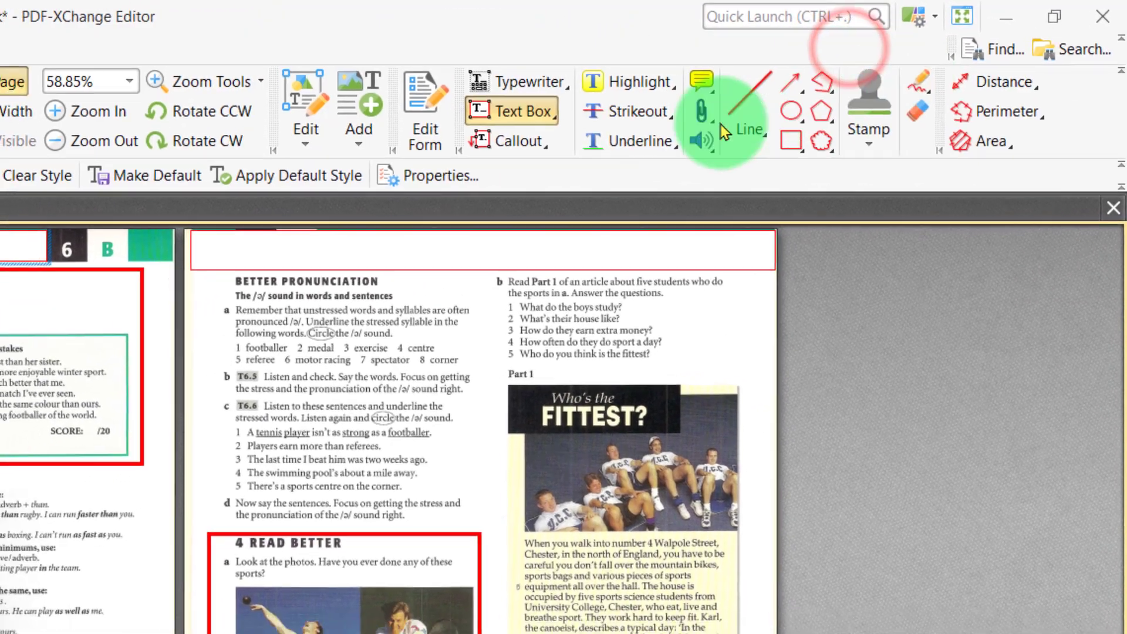